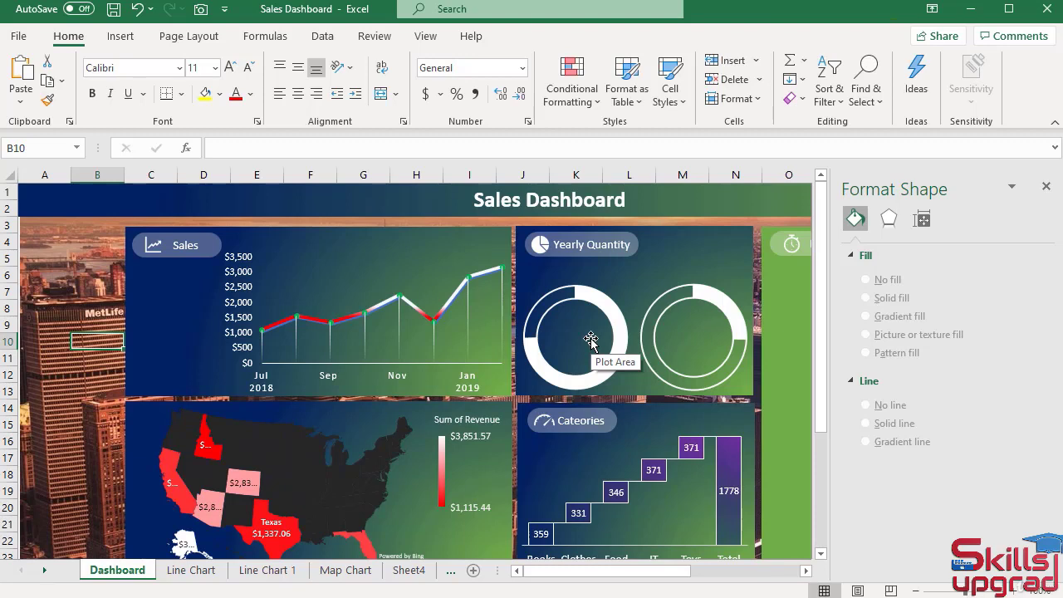
# Set the doughnut hole size of the left Yearly Quantity chart to 80%.
pyautogui.click(590, 339)
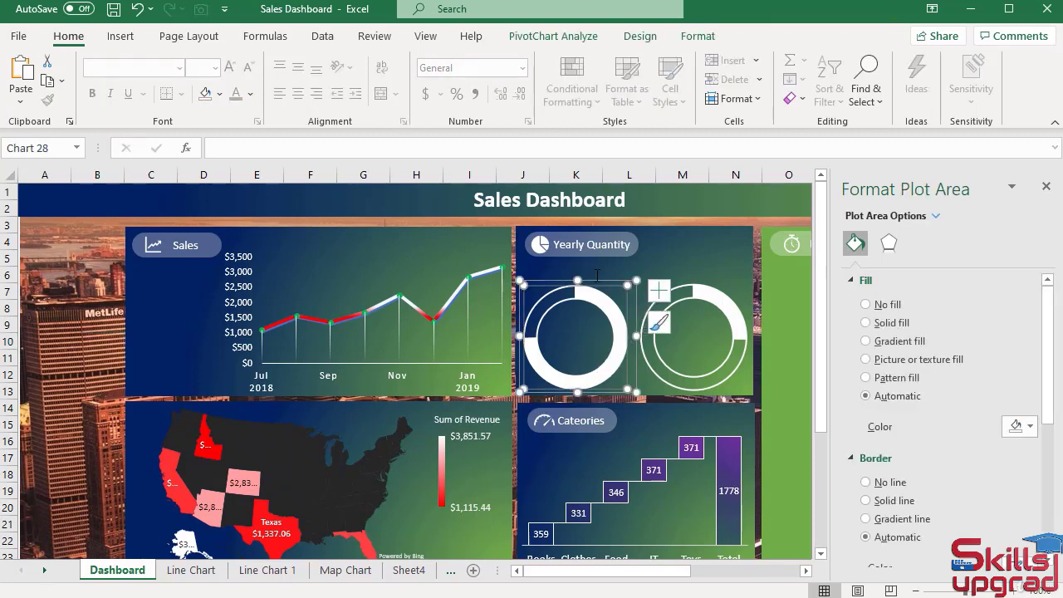
pyautogui.click(596, 281)
pyautogui.click(597, 296)
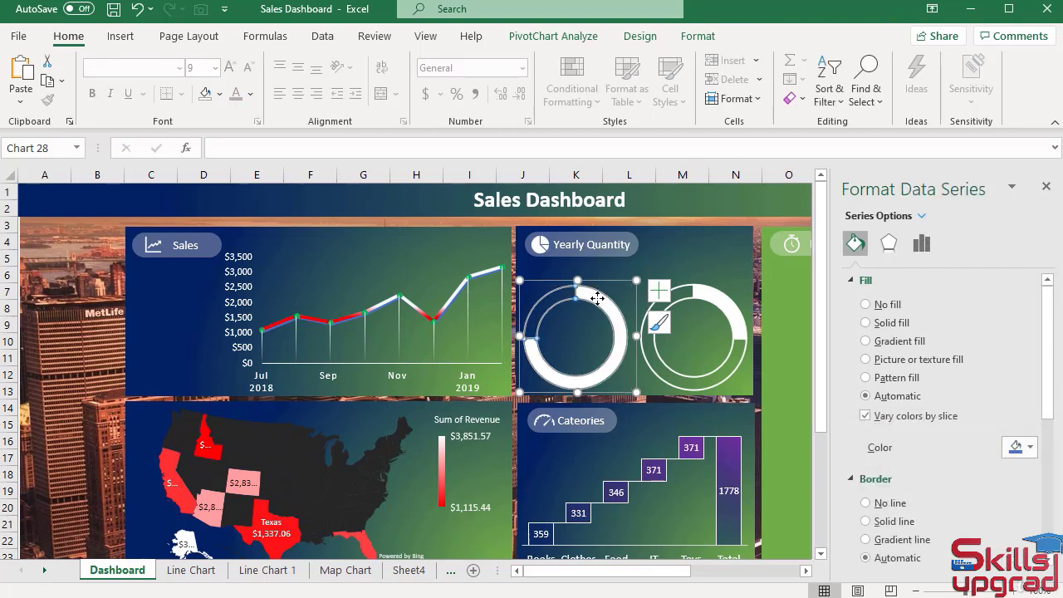
pyautogui.click(923, 243)
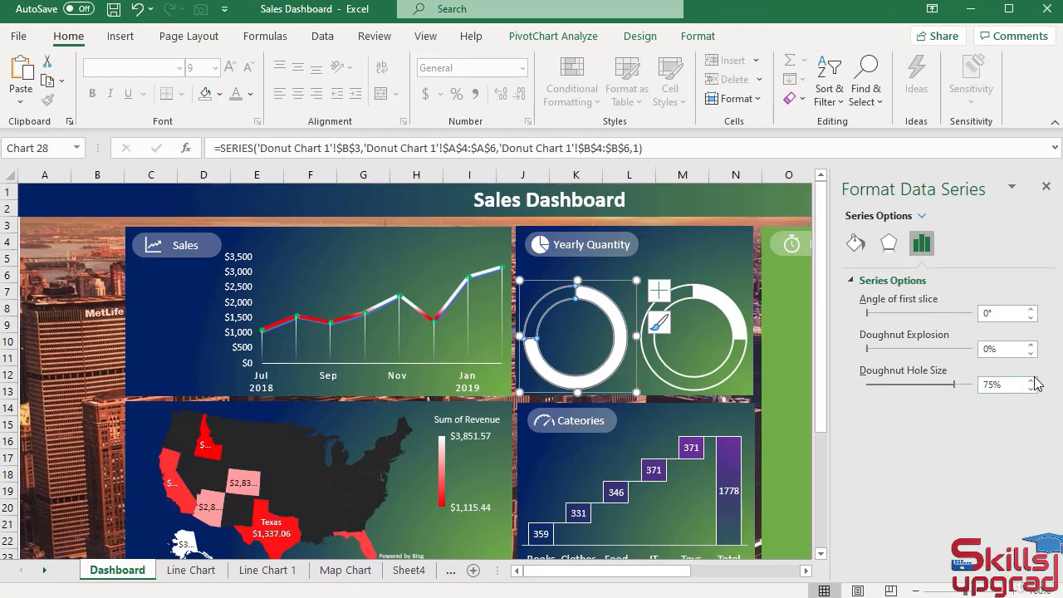
pyautogui.click(1030, 380)
pyautogui.click(1031, 379)
pyautogui.click(1031, 380)
pyautogui.click(1030, 380)
pyautogui.click(1030, 380)
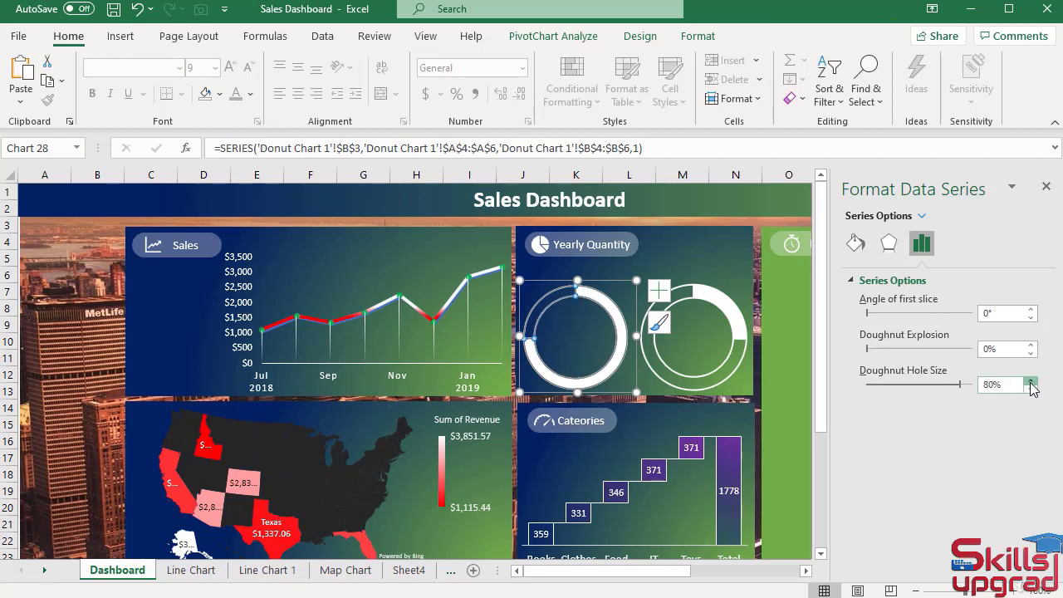
# Set the doughnut hole size of the right Yearly Quantity chart to 80% and deselect the chart.
pyautogui.click(726, 310)
pyautogui.click(726, 309)
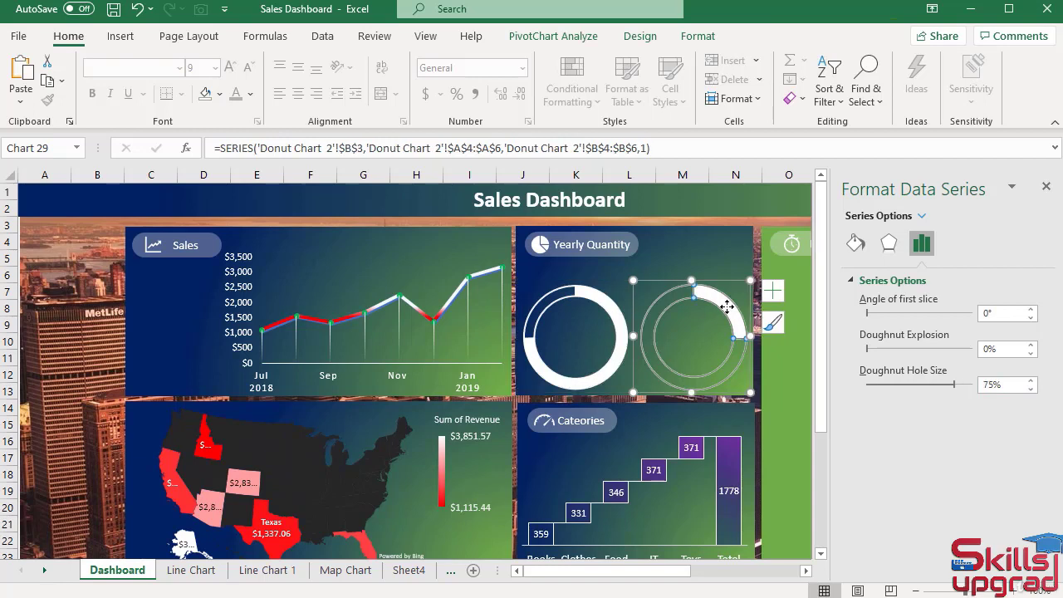
pyautogui.click(1031, 380)
pyautogui.click(1031, 380)
pyautogui.click(1031, 381)
pyautogui.click(1030, 380)
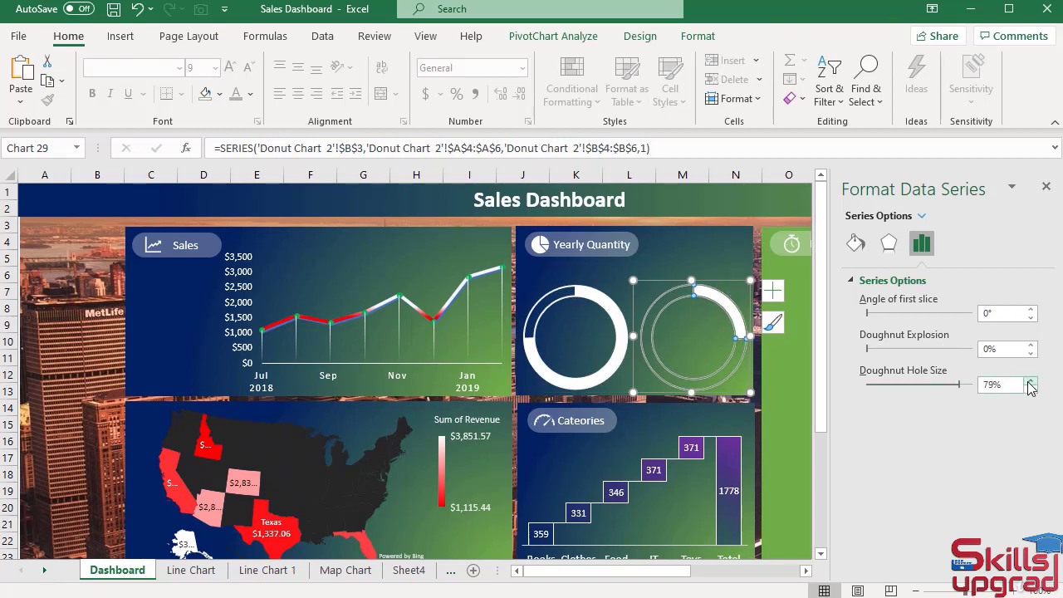
pyautogui.click(1031, 381)
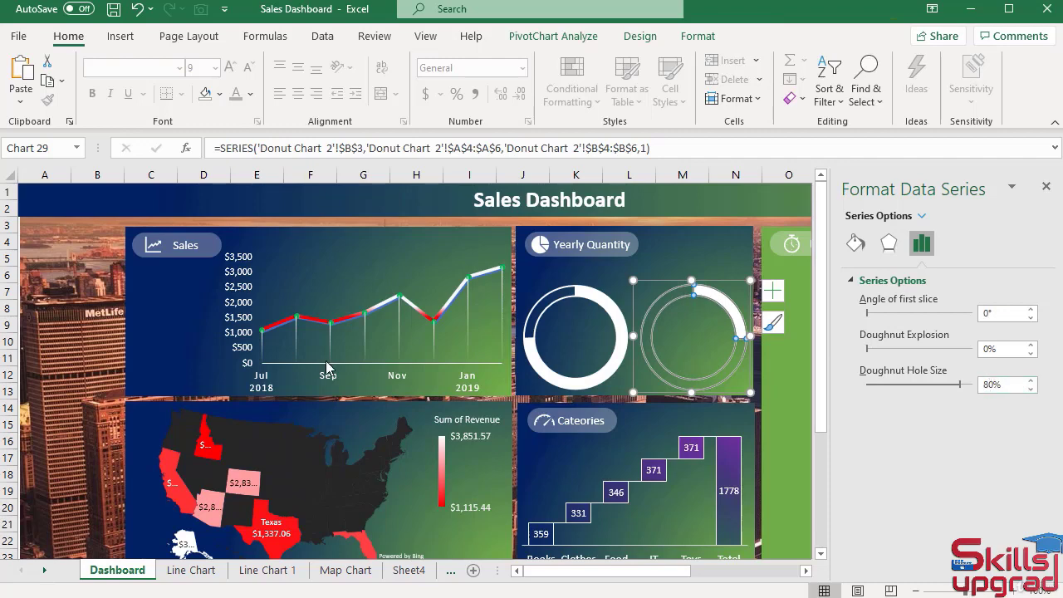
pyautogui.click(95, 344)
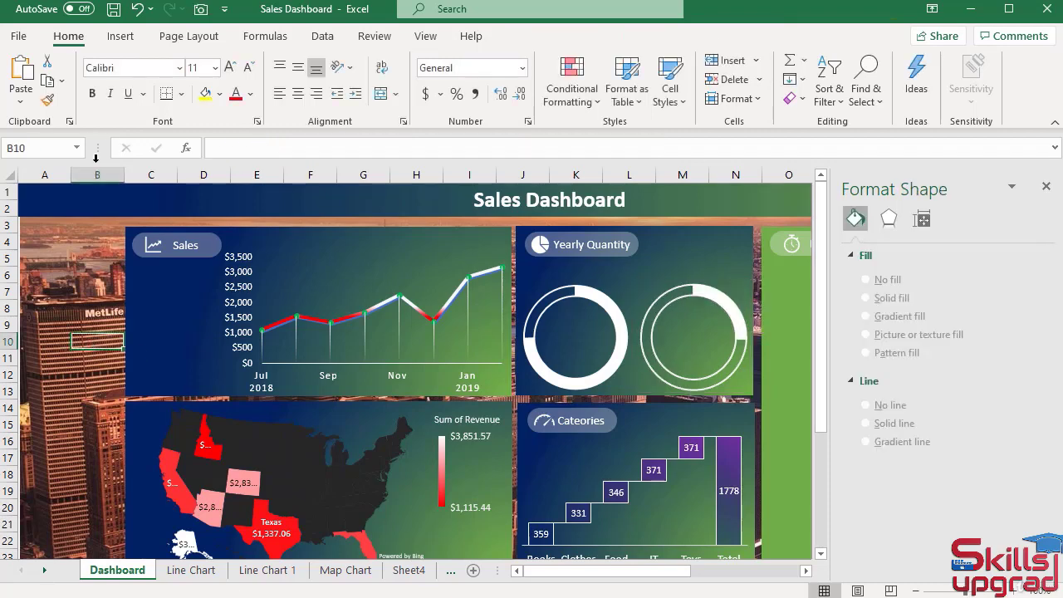
# Insert a small text box inside the left doughnut ring, about 0.2" high and 0.51" wide, containing "Year".
pyautogui.click(120, 37)
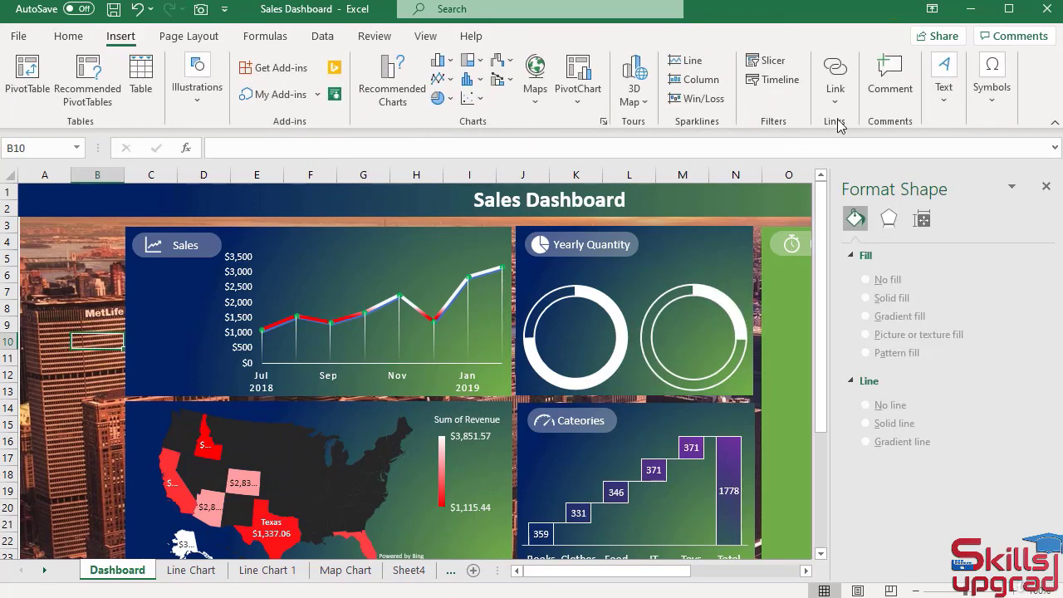
pyautogui.click(943, 91)
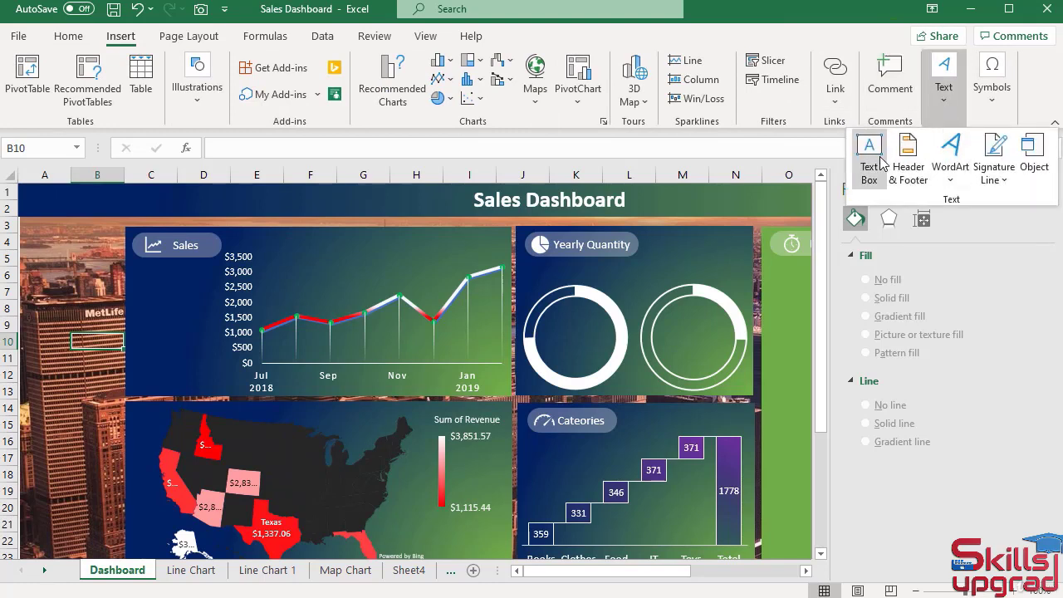
pyautogui.click(872, 156)
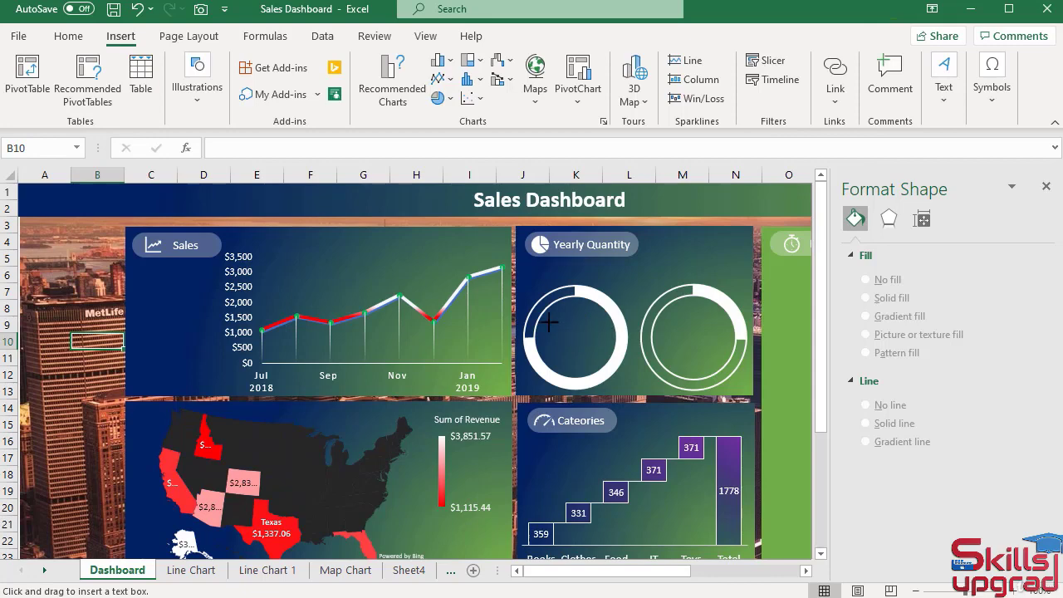
pyautogui.moveTo(547, 322)
pyautogui.mouseDown()
pyautogui.moveTo(593, 332)
pyautogui.moveTo(569, 315)
pyautogui.mouseUp()
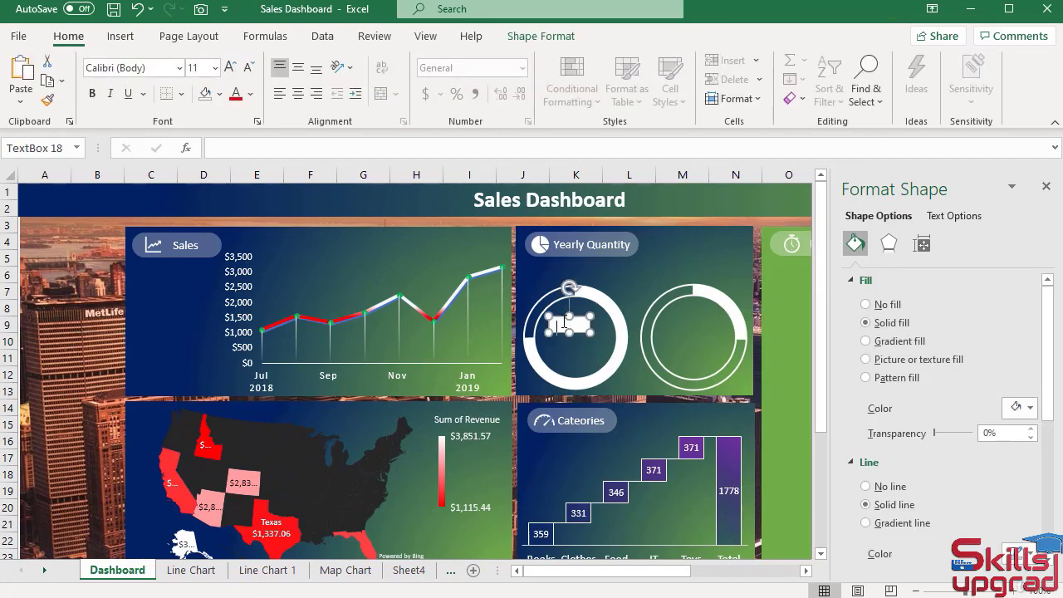
pyautogui.write('Year')
# Center the "Year" text horizontally and vertically in its box and make its font color white.
pyautogui.hotkey('ctrl', 'a')
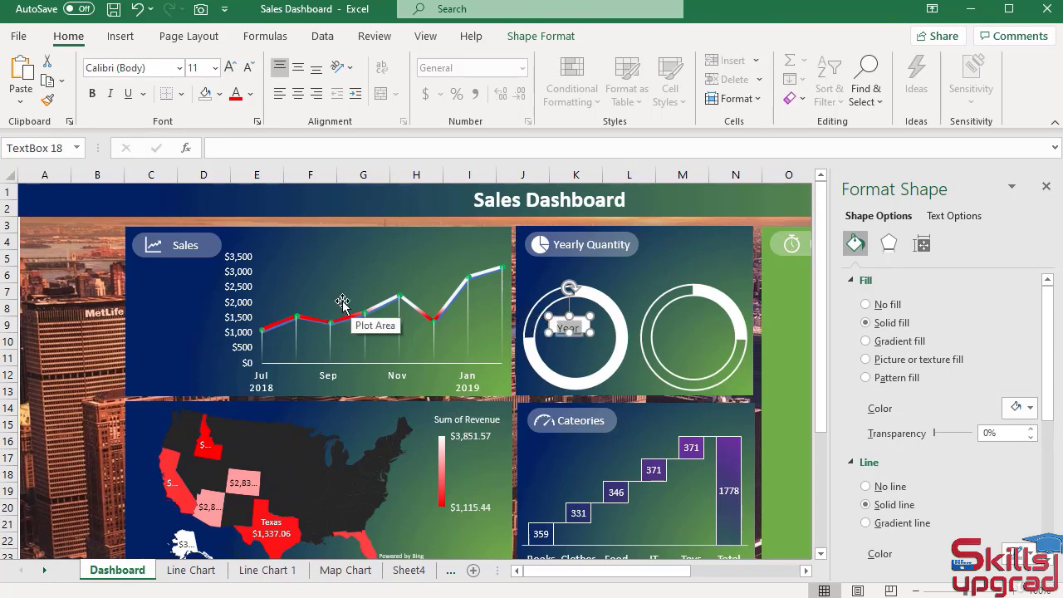
pyautogui.click(298, 98)
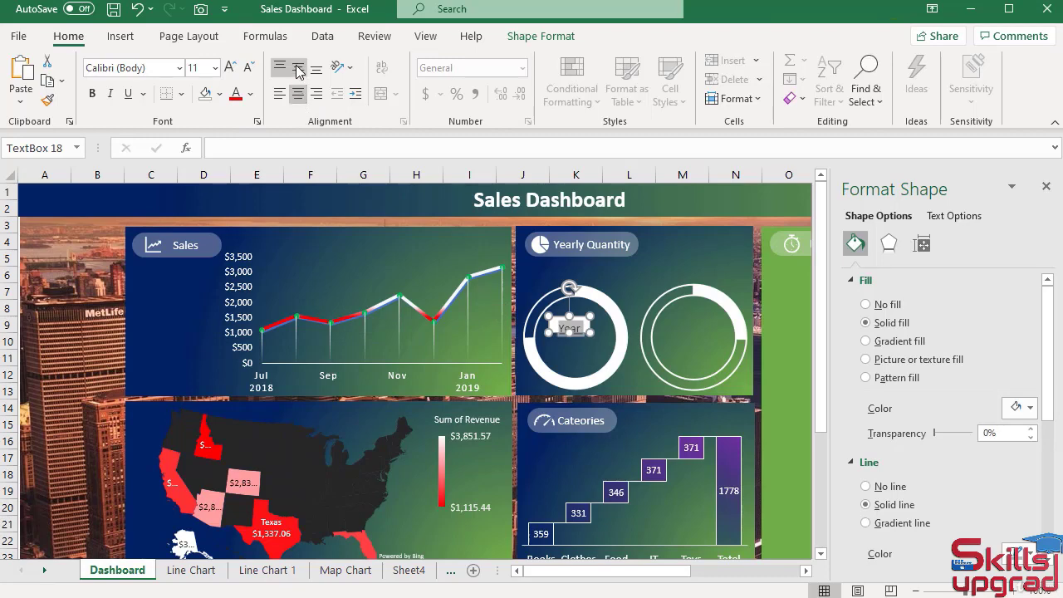
pyautogui.click(297, 70)
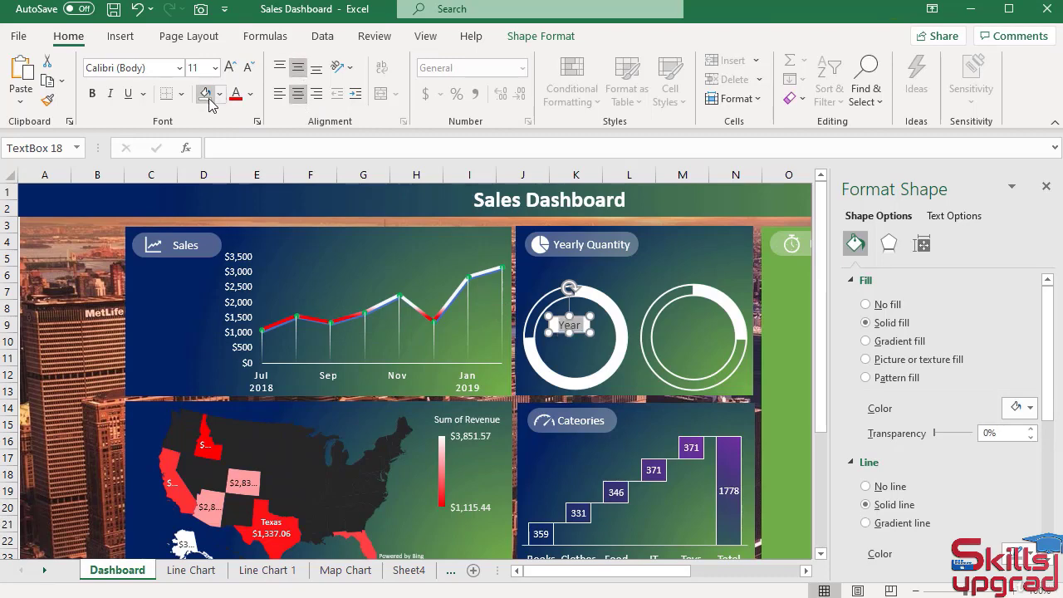
pyautogui.click(250, 94)
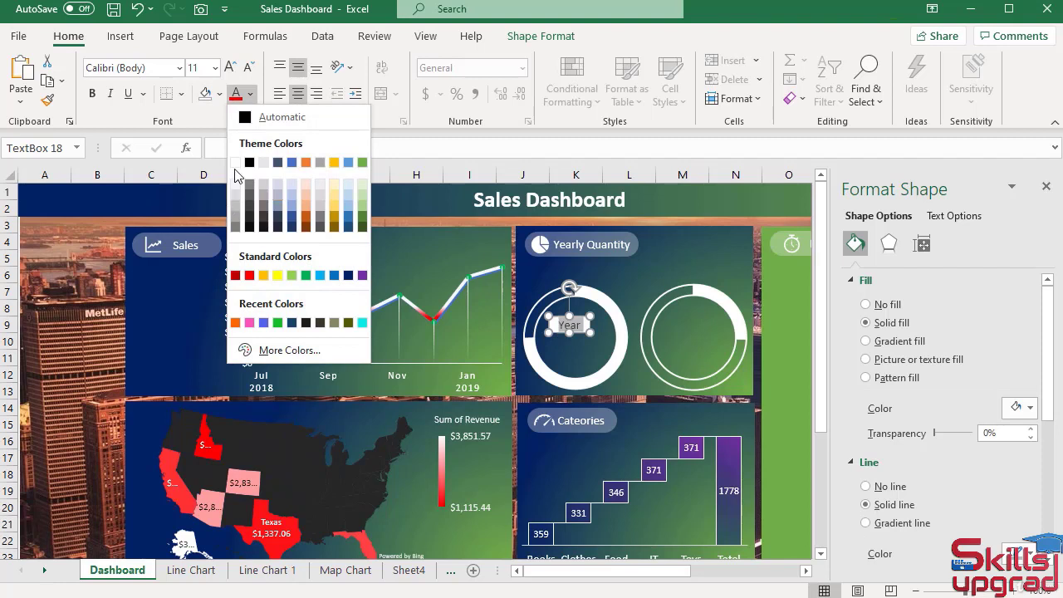
pyautogui.click(235, 162)
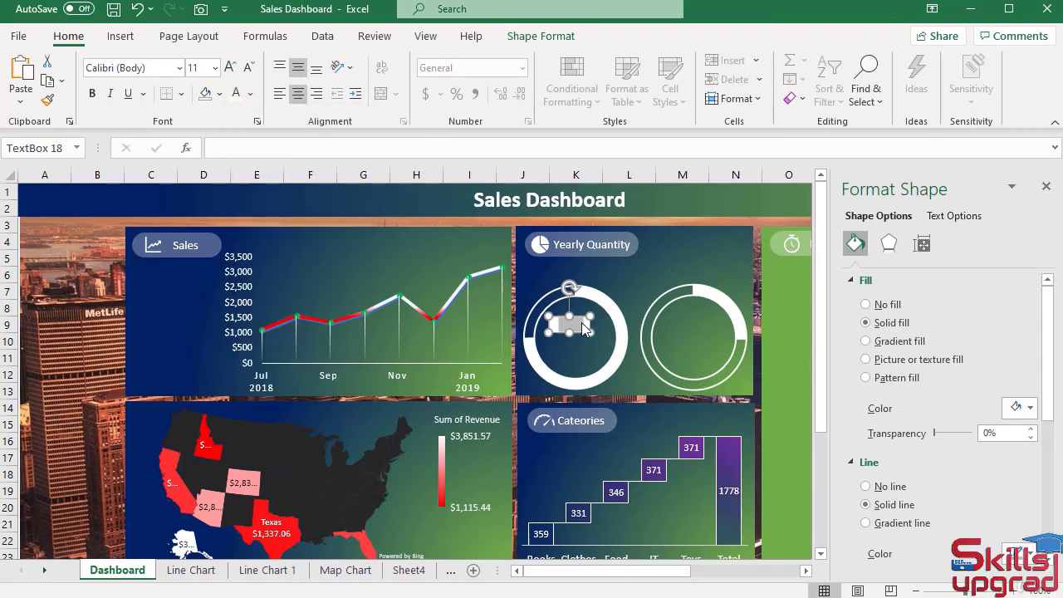
# Give the "Year" text box no fill and no outline.
pyautogui.click(532, 42)
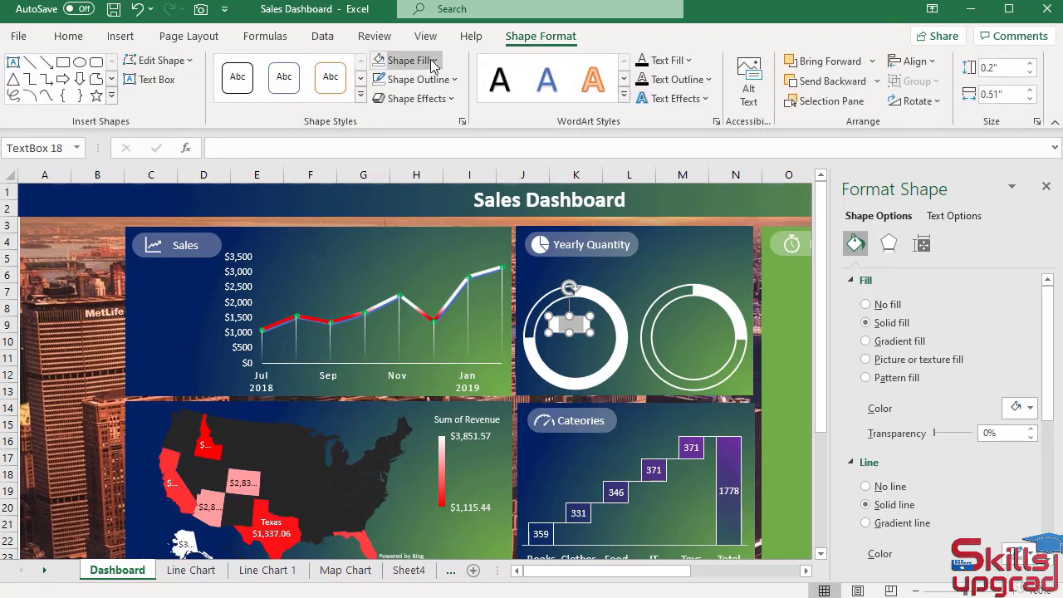
pyautogui.click(431, 60)
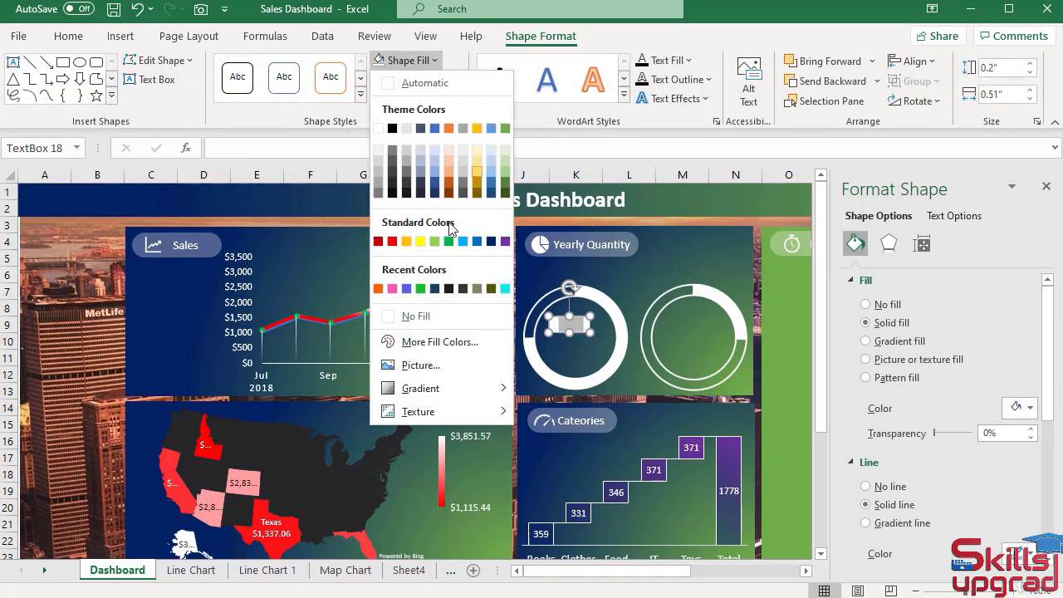
pyautogui.click(398, 315)
pyautogui.click(419, 80)
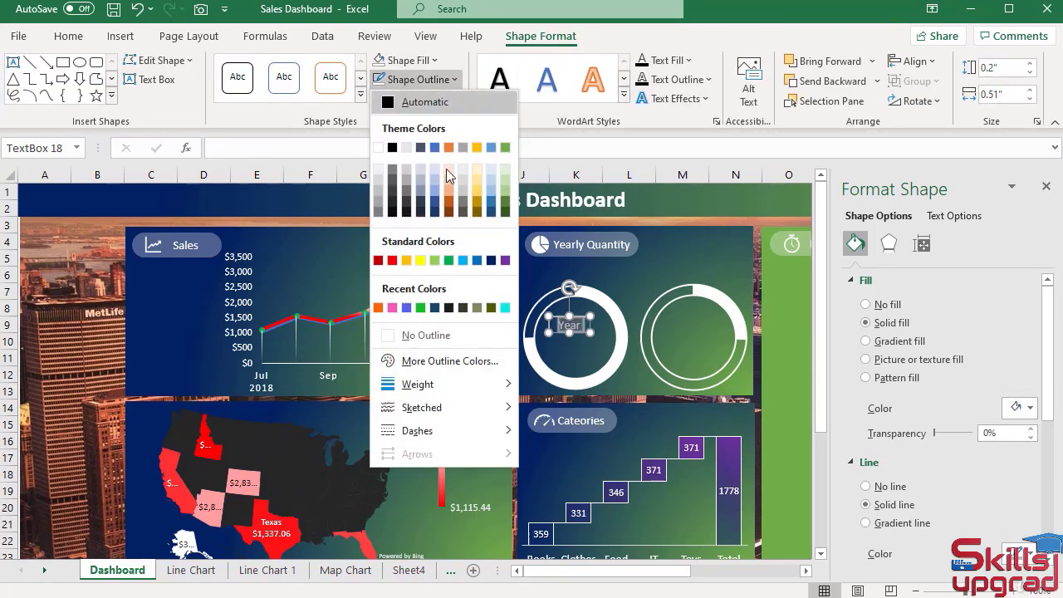
pyautogui.click(396, 338)
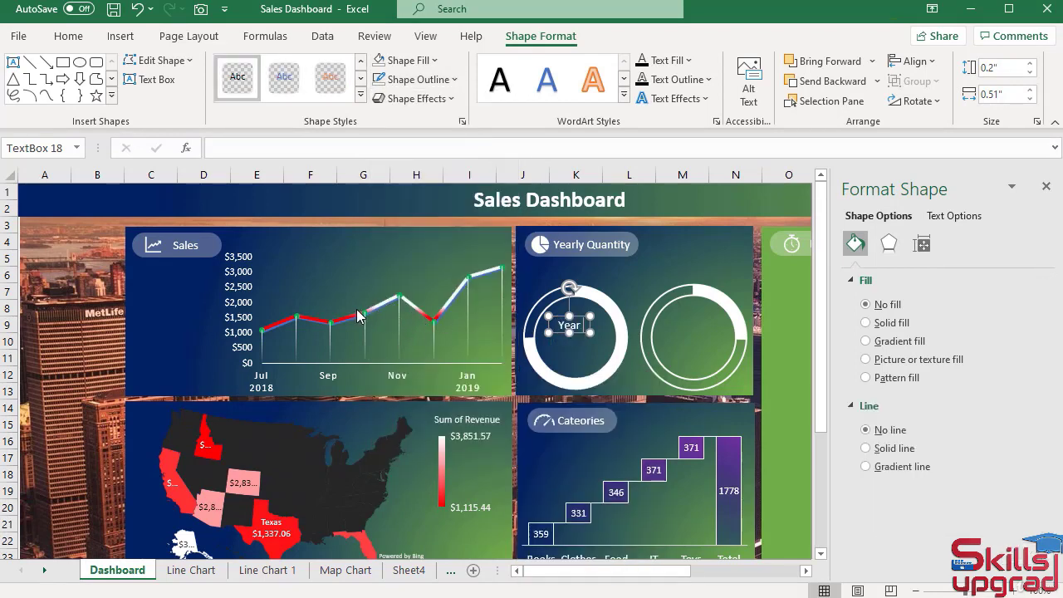
# Extend the label to "Year :", widen its box to about 0.57" and reposition it in the upper part of the left ring.
pyautogui.press('Return')
pyautogui.press('BackSpace')
pyautogui.moveTo(569, 336); pyautogui.dragTo(574, 311)
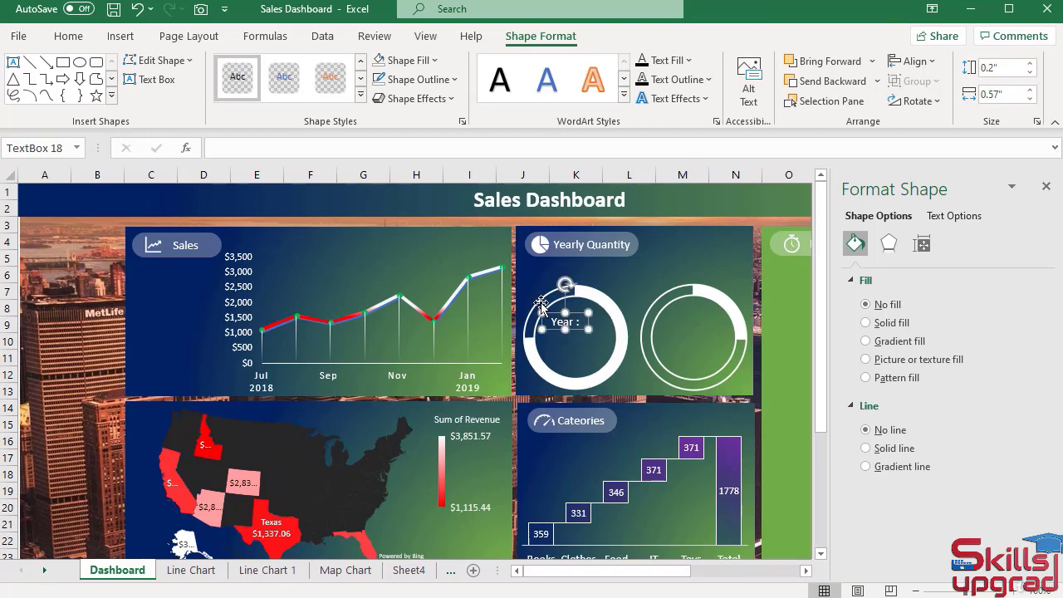
# Duplicate the "Year :" text box and place the copy directly to its right inside the left ring.
pyautogui.click(77, 37)
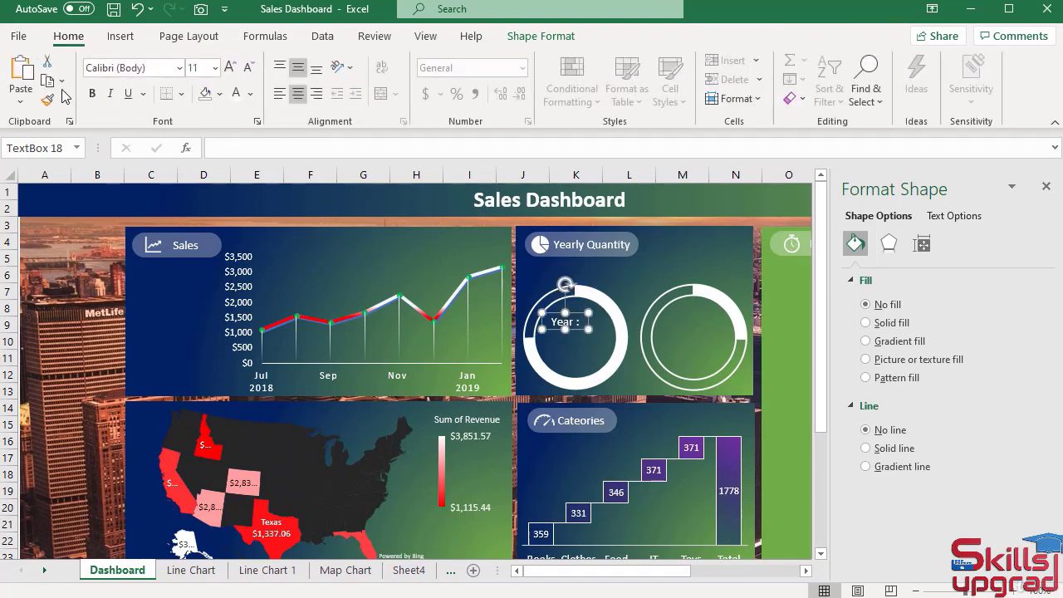
pyautogui.click(30, 75)
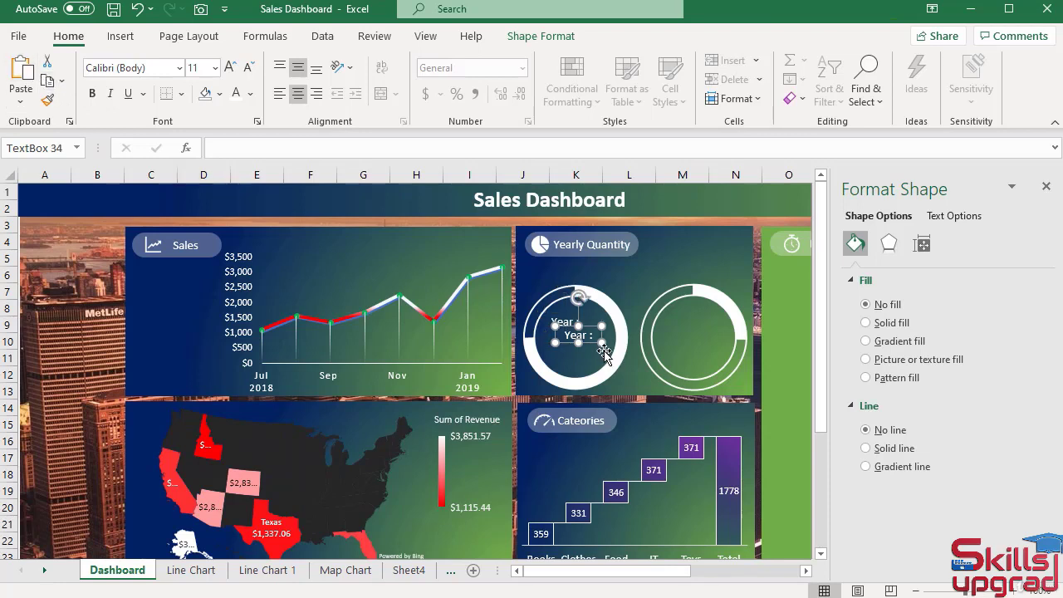
pyautogui.moveTo(593, 344); pyautogui.dragTo(607, 331)
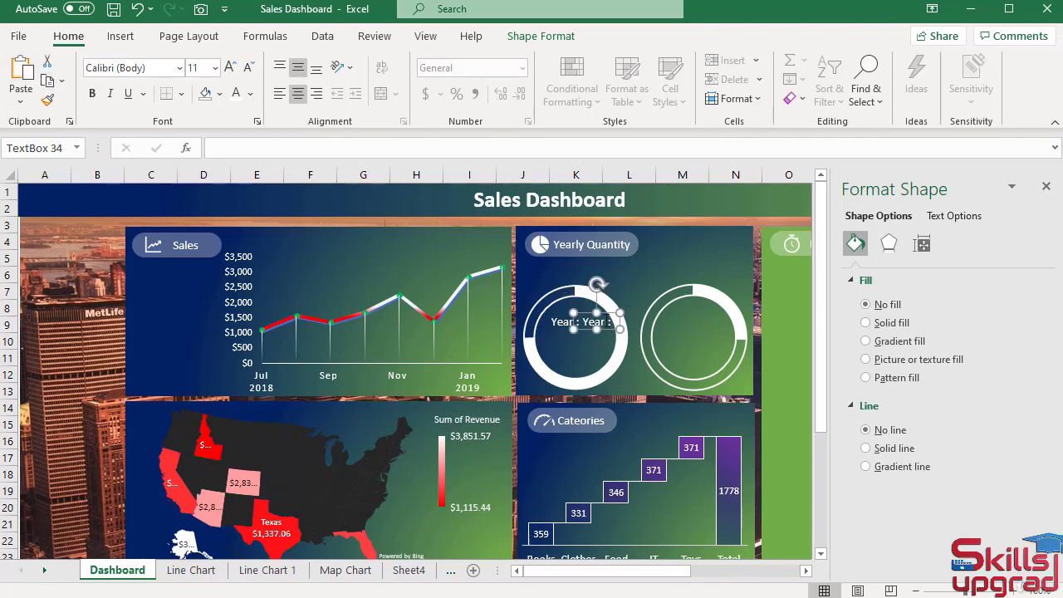
# Replace the copied label's text with "2018" and adjust its box to about 0.24" by 0.52" beside "Year :".
pyautogui.doubleClick(594, 321)
pyautogui.write('2018')
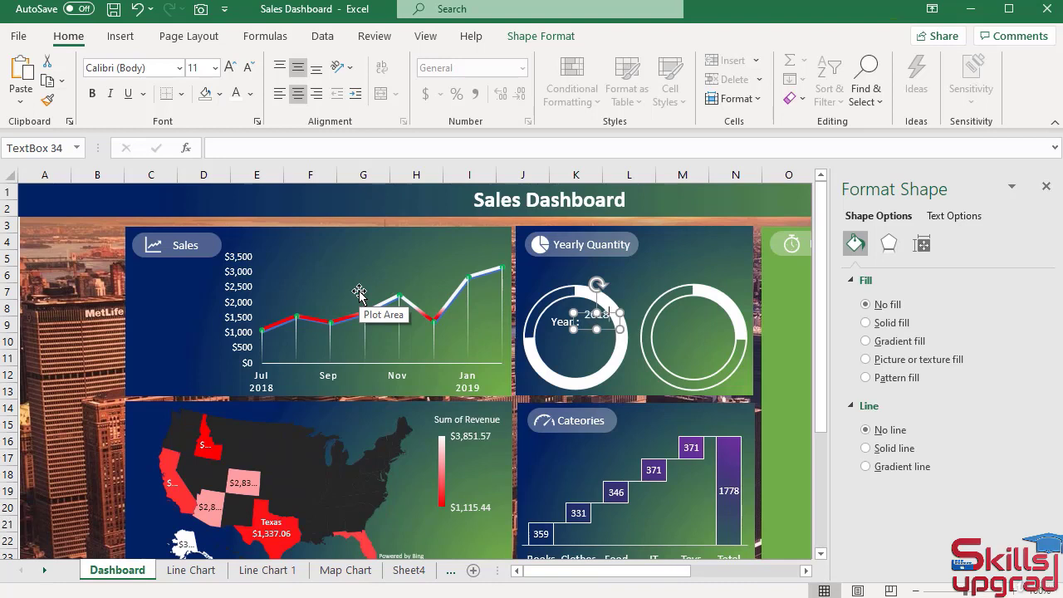
pyautogui.moveTo(596, 329)
pyautogui.mouseDown()
pyautogui.moveTo(596, 340)
pyautogui.moveTo(633, 326)
pyautogui.moveTo(597, 317)
pyautogui.mouseUp()
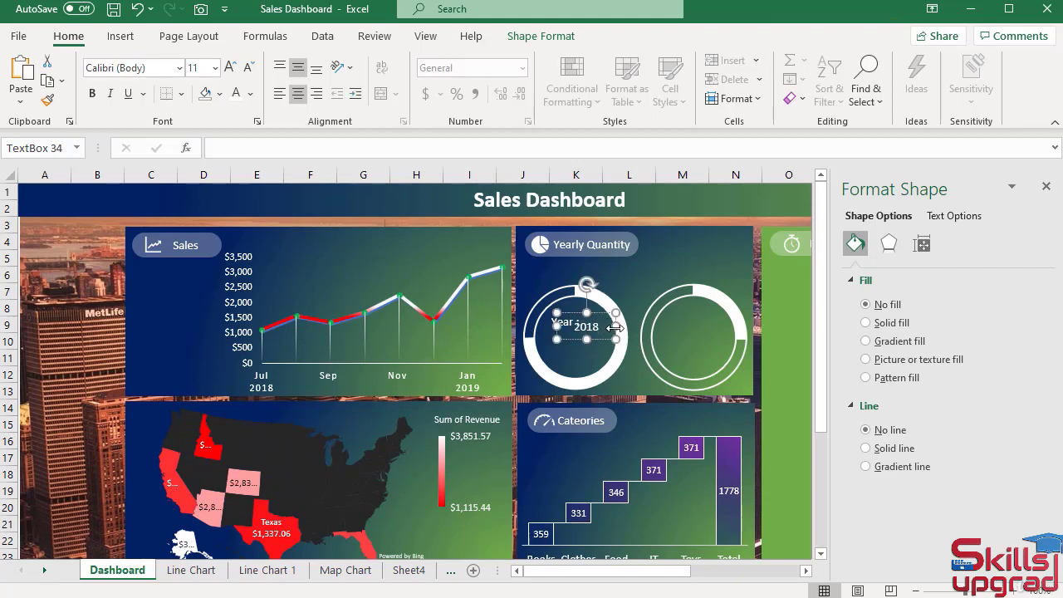
pyautogui.moveTo(615, 328)
pyautogui.mouseDown()
pyautogui.moveTo(577, 320)
pyautogui.moveTo(606, 311)
pyautogui.mouseUp()
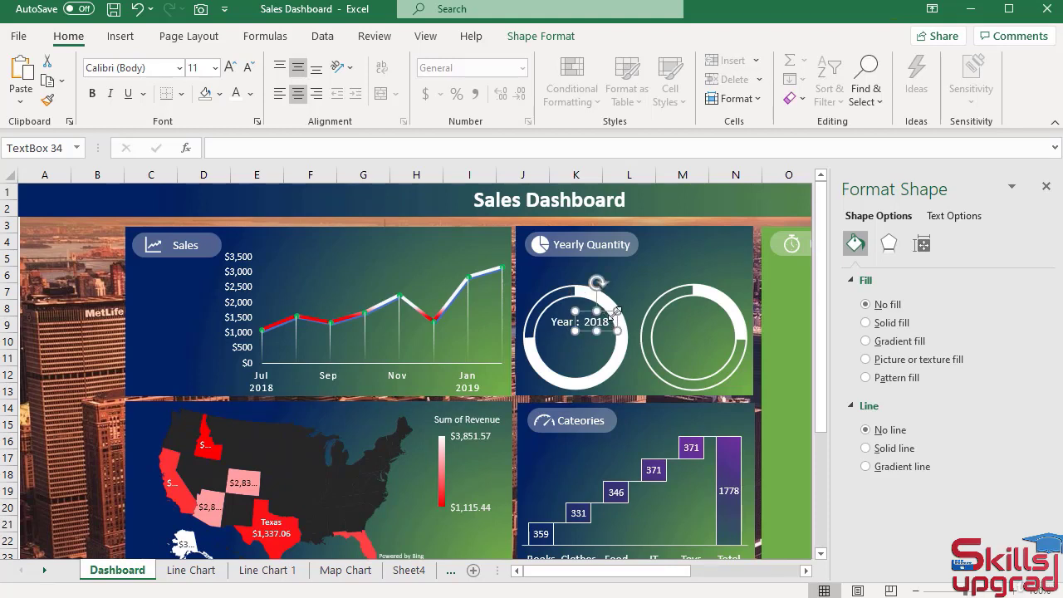
# Align the "Year :" and "2018" text boxes by their bottom edges and deselect them.
pyautogui.keyDown('shift'); pyautogui.click(557, 326); pyautogui.keyUp('shift')
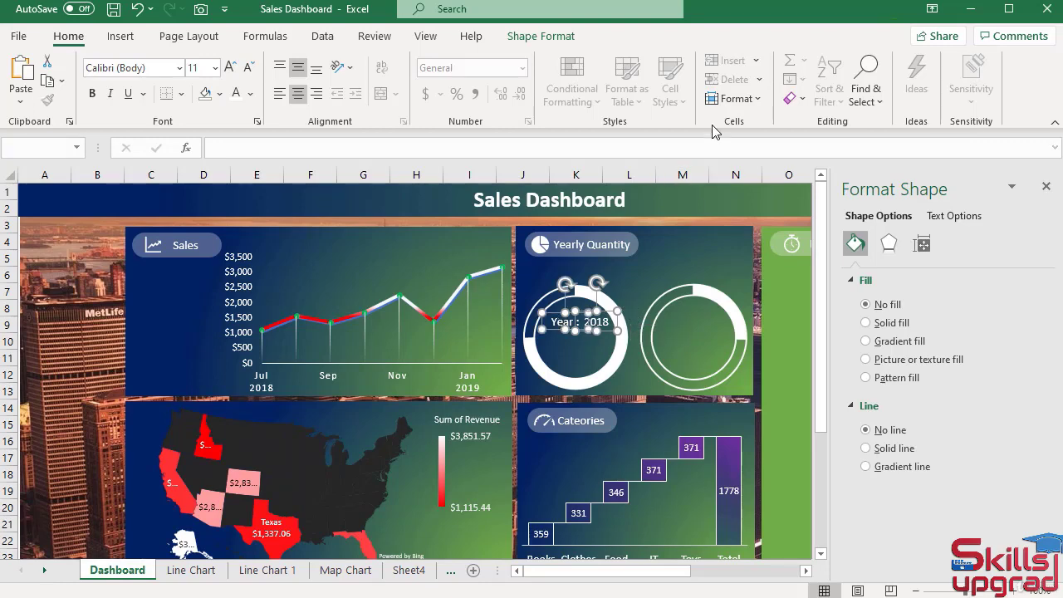
pyautogui.click(536, 37)
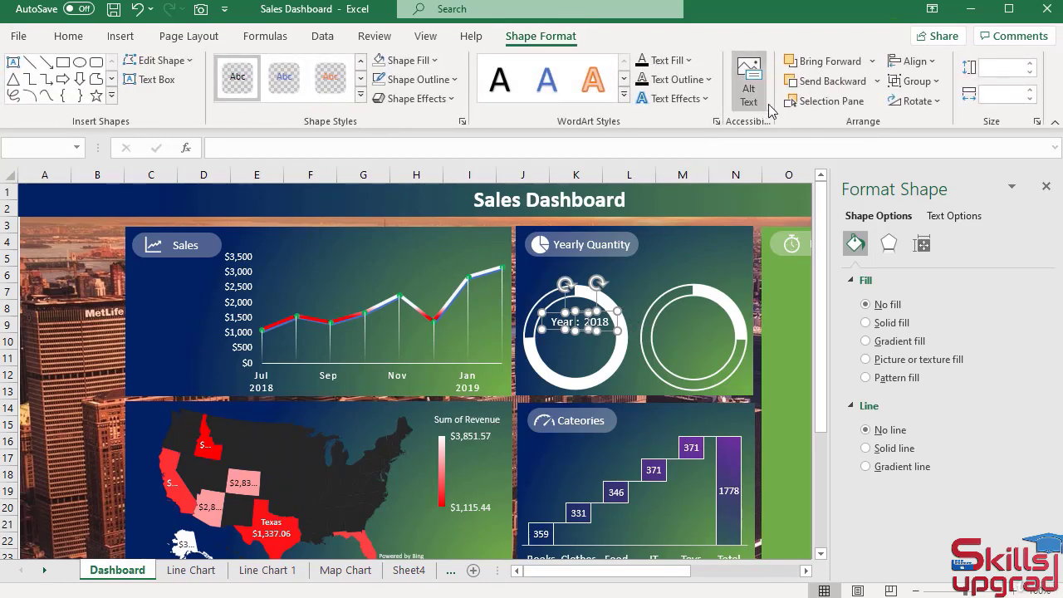
pyautogui.click(913, 60)
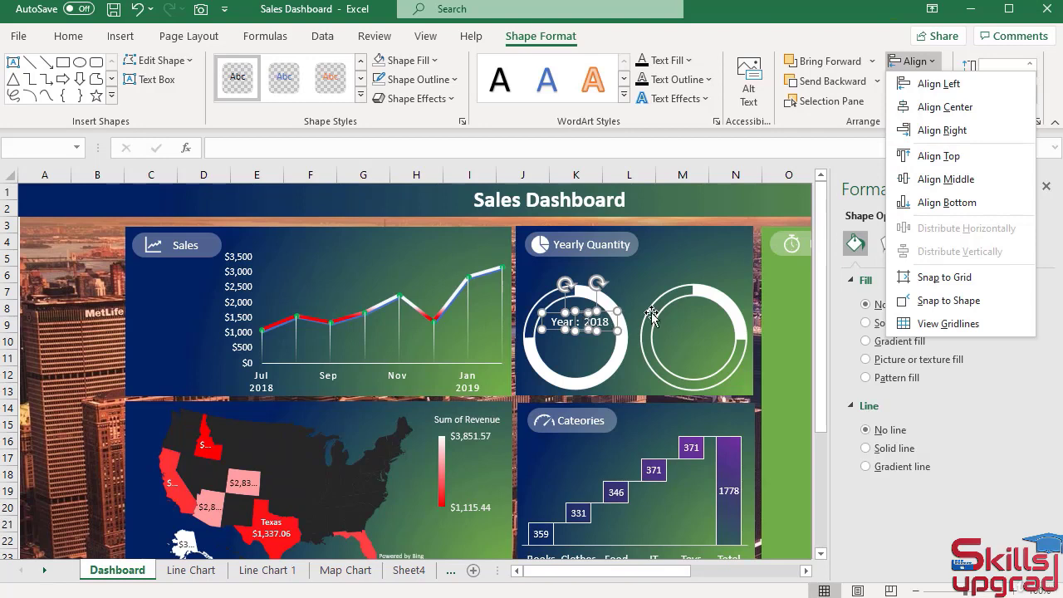
pyautogui.click(939, 204)
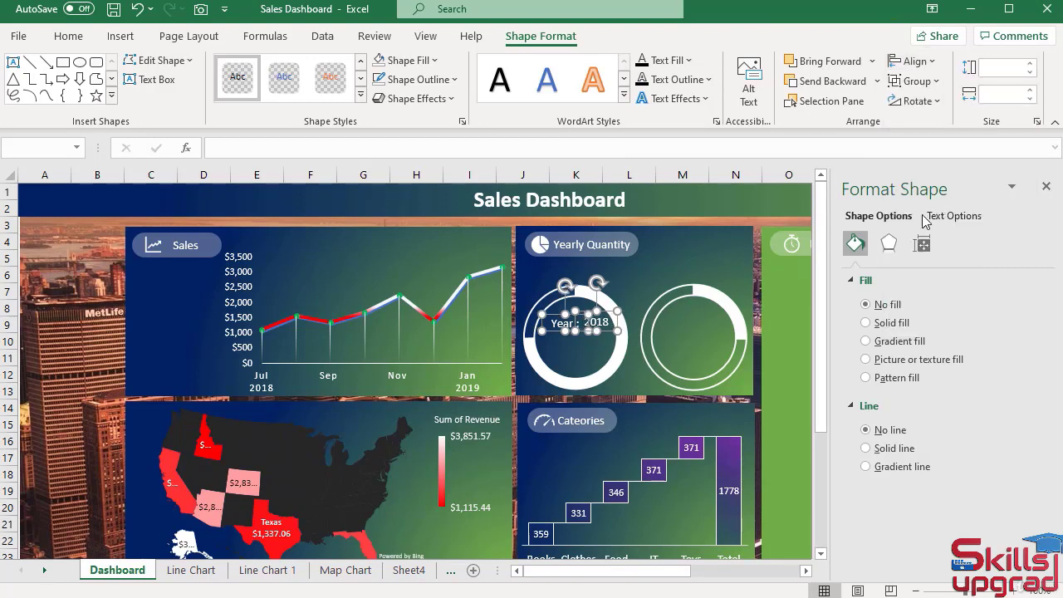
pyautogui.click(78, 363)
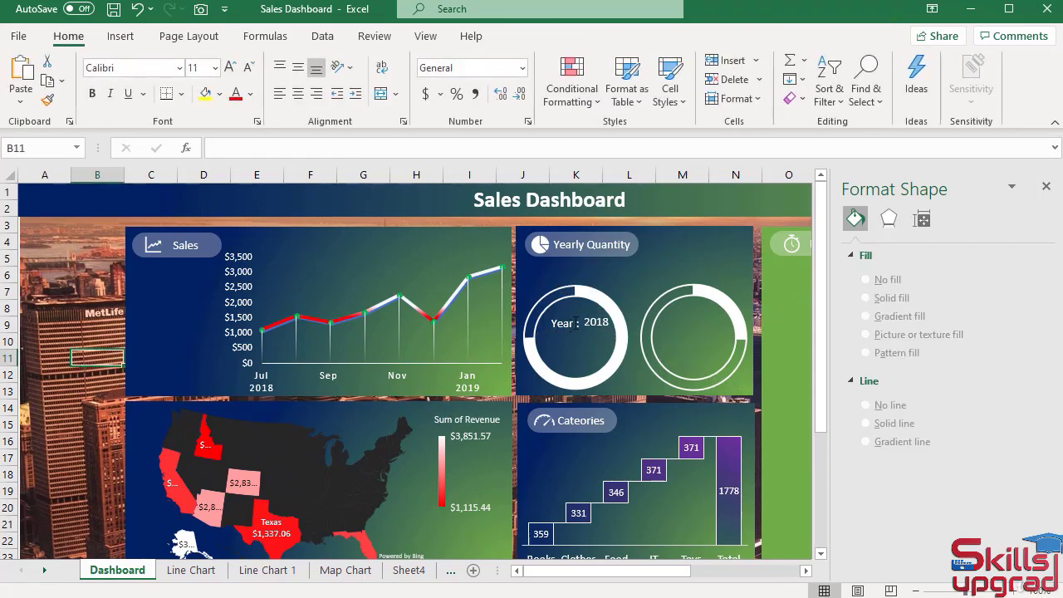
# Resize the "2018" text box to 0.2" high and 0.57" wide to match the "Year :" box.
pyautogui.click(565, 323)
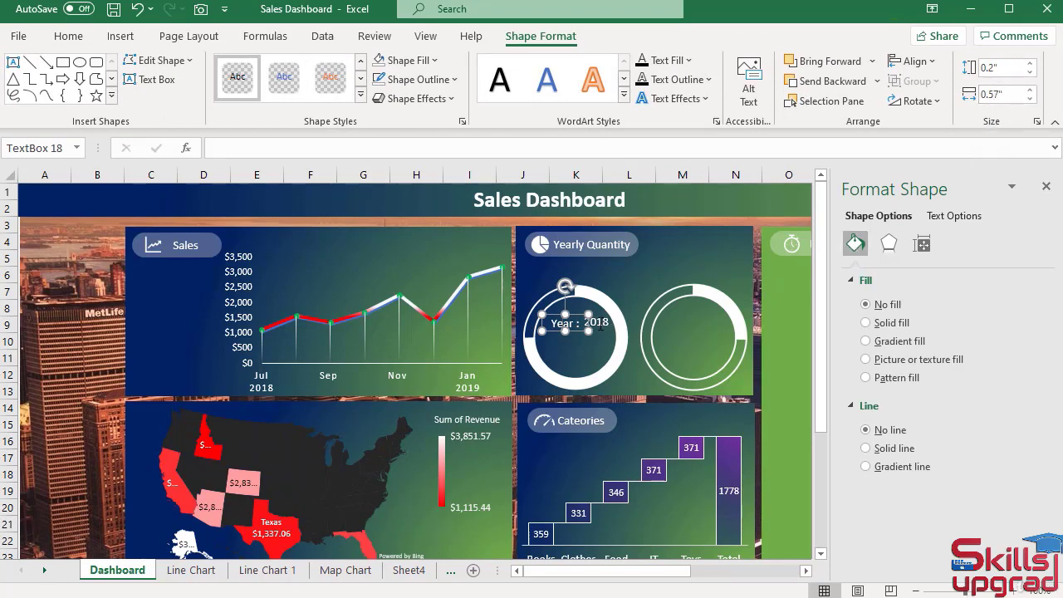
pyautogui.click(599, 324)
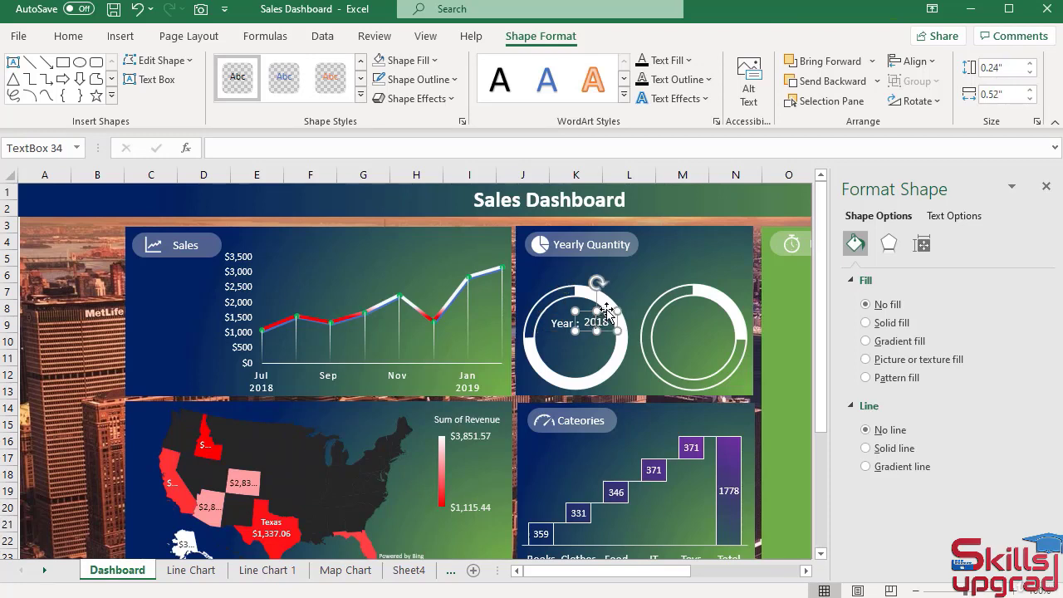
pyautogui.click(1030, 73)
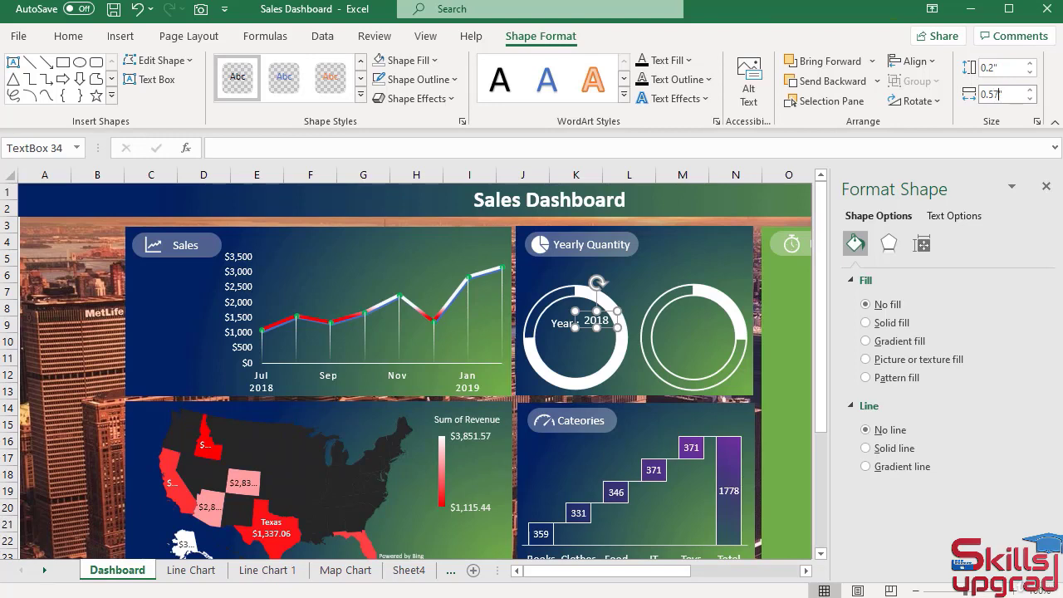
pyautogui.press('Return')
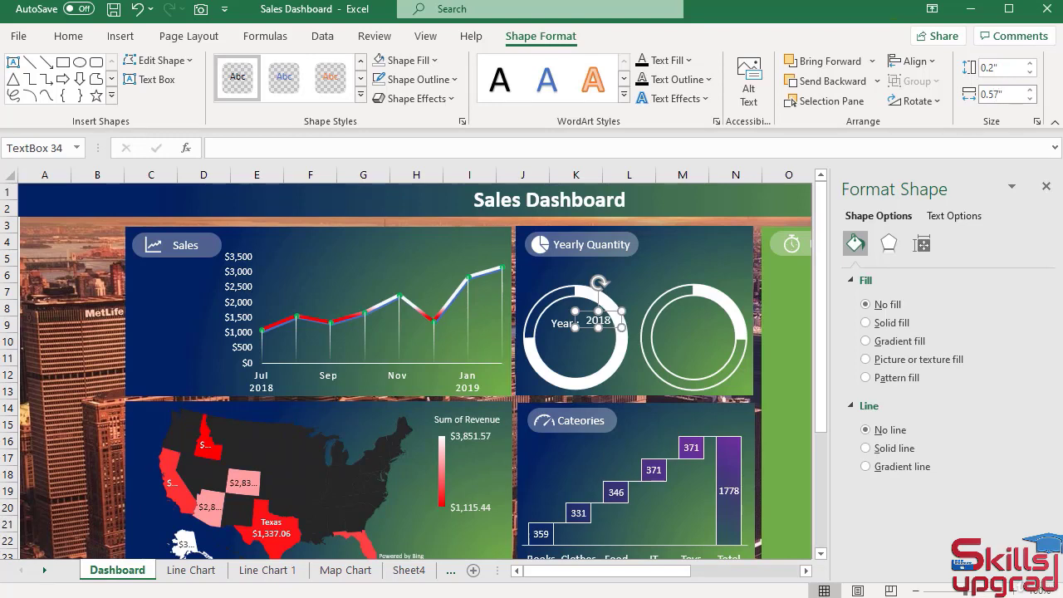
# Align the "Year :" and "2018" text boxes by their top edges and deselect them.
pyautogui.keyDown('shift'); pyautogui.click(566, 326); pyautogui.keyUp('shift')
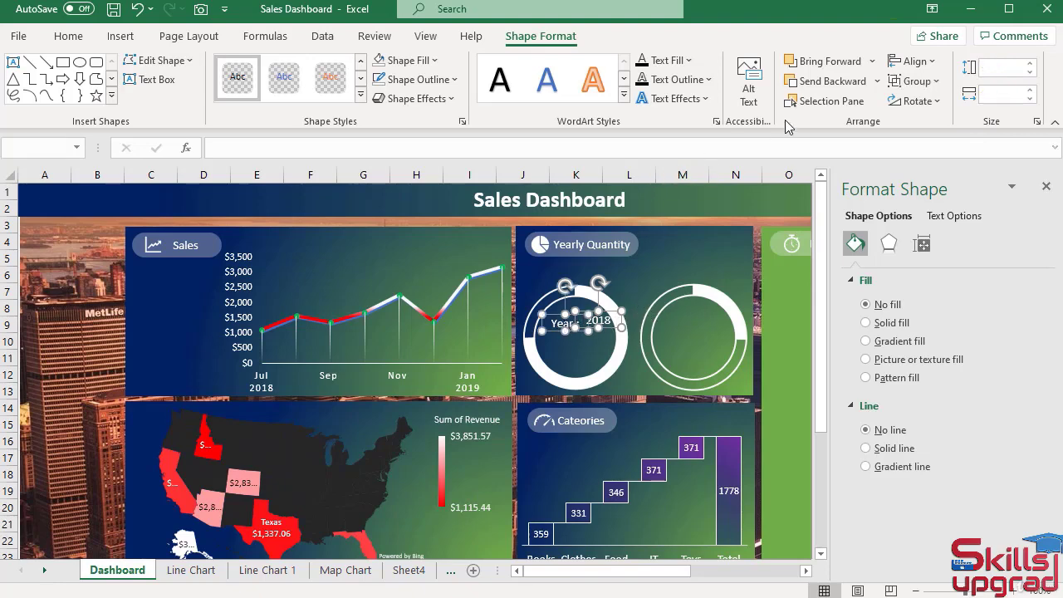
pyautogui.click(930, 68)
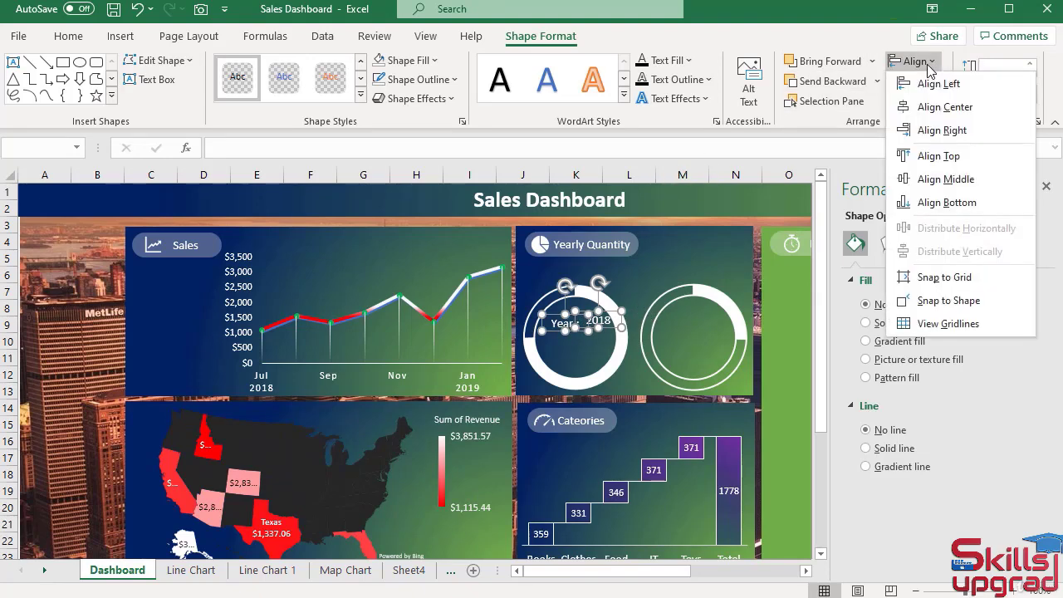
pyautogui.click(947, 156)
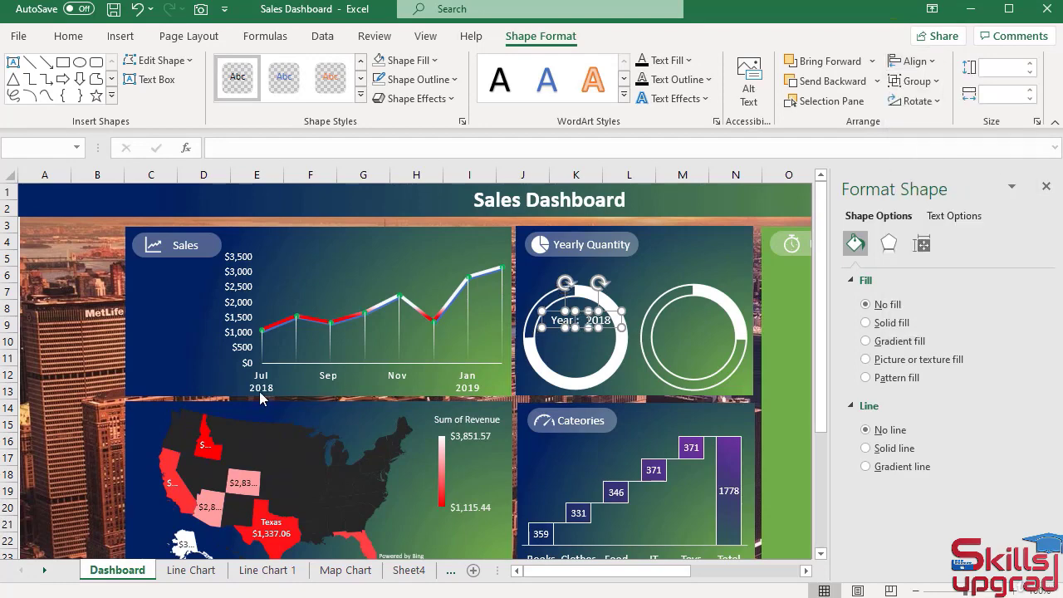
pyautogui.click(93, 322)
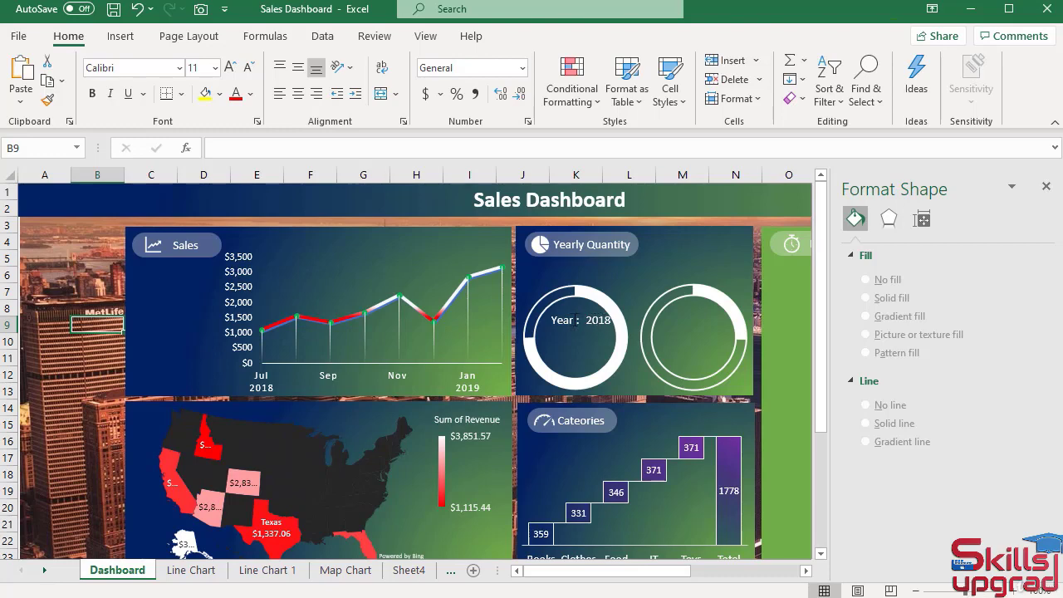
# Move the "Year :" and "2018" text boxes together slightly left and down to center them inside the left ring.
pyautogui.click(565, 320)
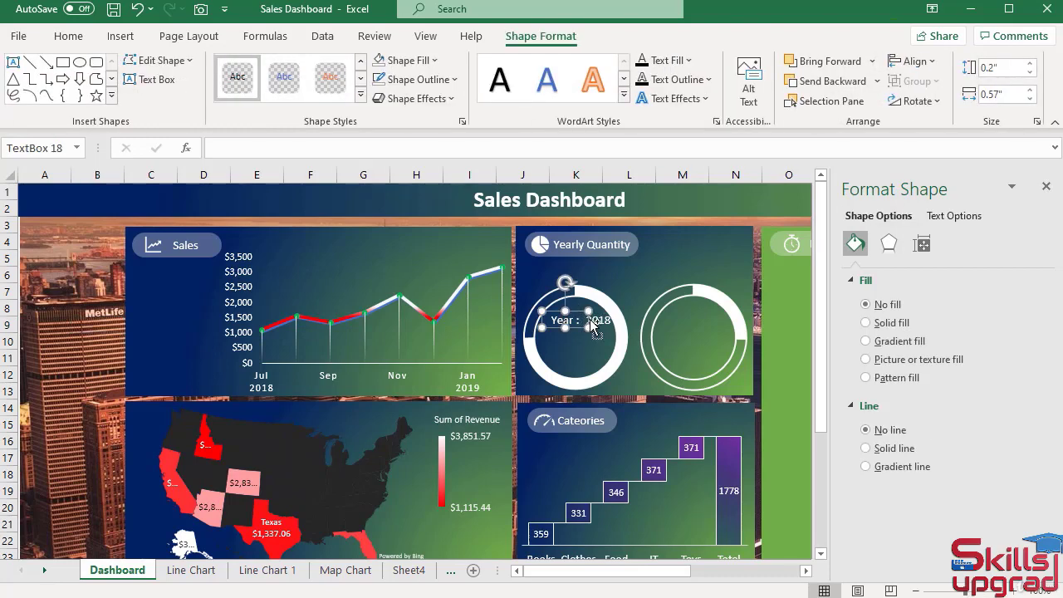
pyautogui.keyDown('shift'); pyautogui.click(597, 320); pyautogui.keyUp('shift')
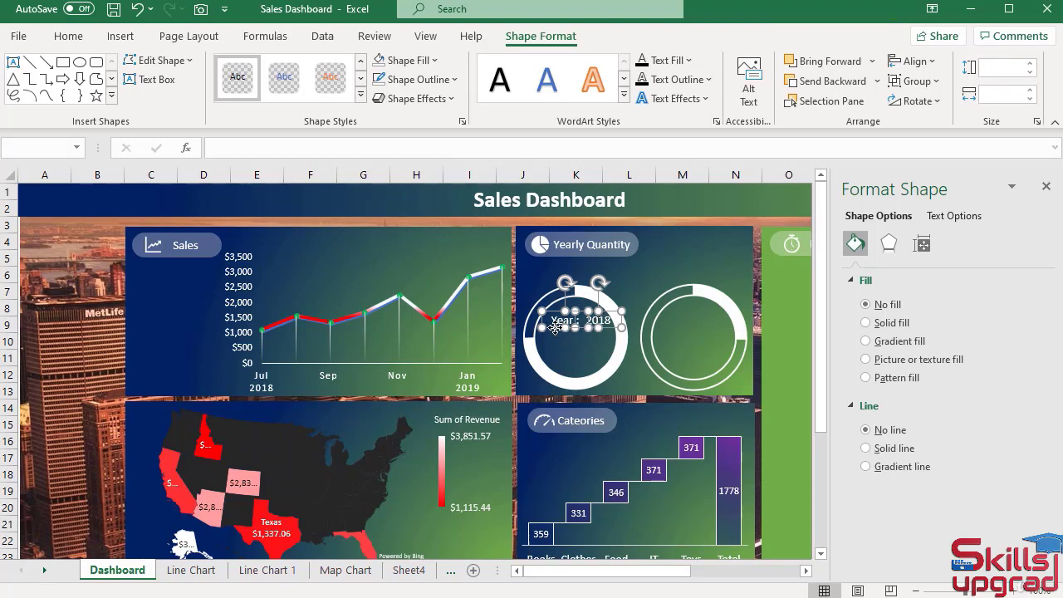
pyautogui.moveTo(554, 328); pyautogui.dragTo(550, 330)
pyautogui.click(96, 344)
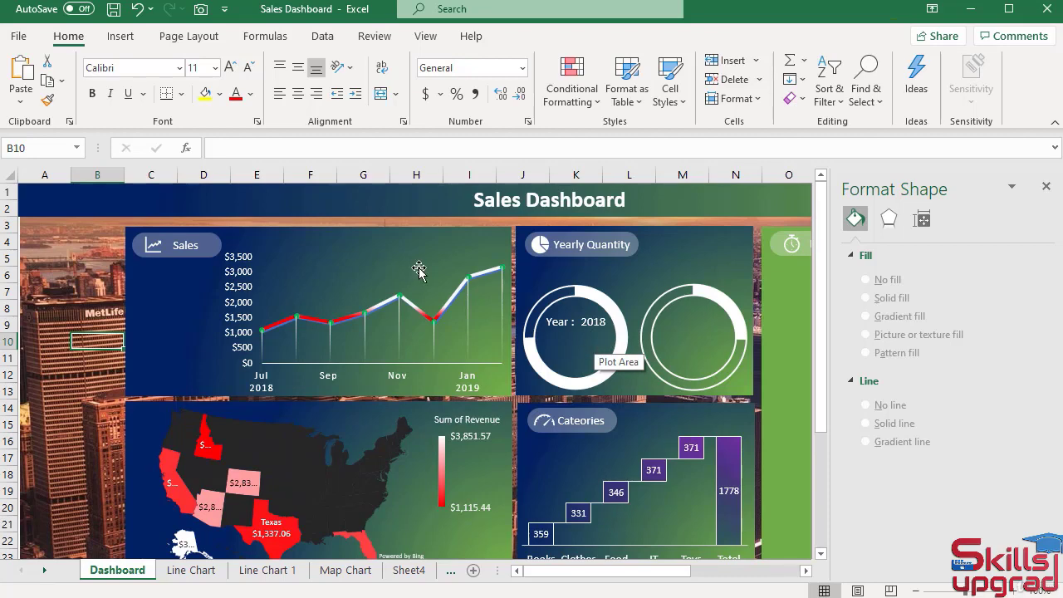
# Duplicate the "2018" text box and place the copy centered below the year label in the left ring.
pyautogui.click(592, 323)
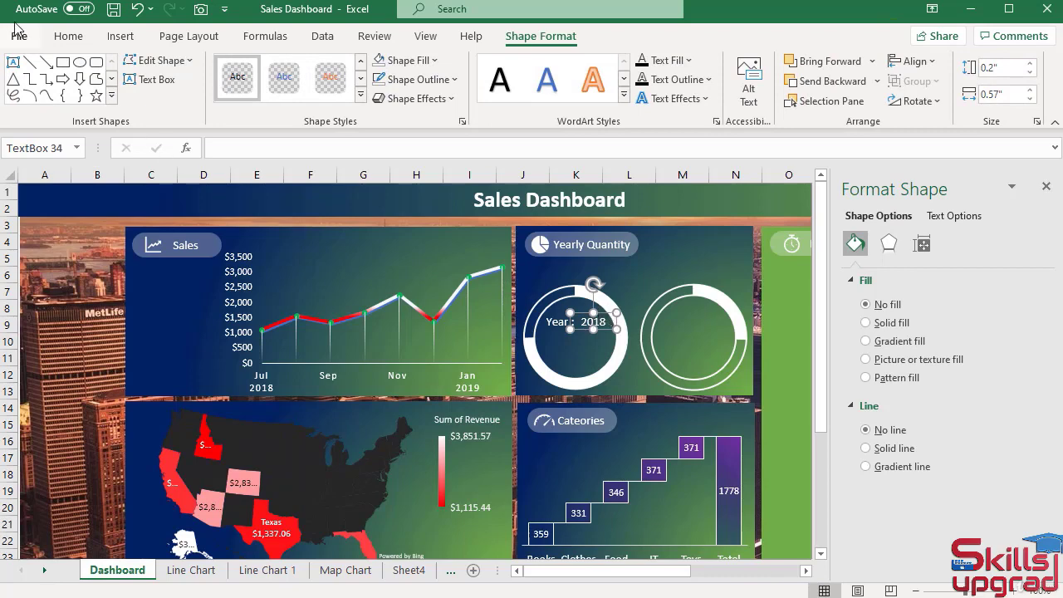
pyautogui.click(70, 38)
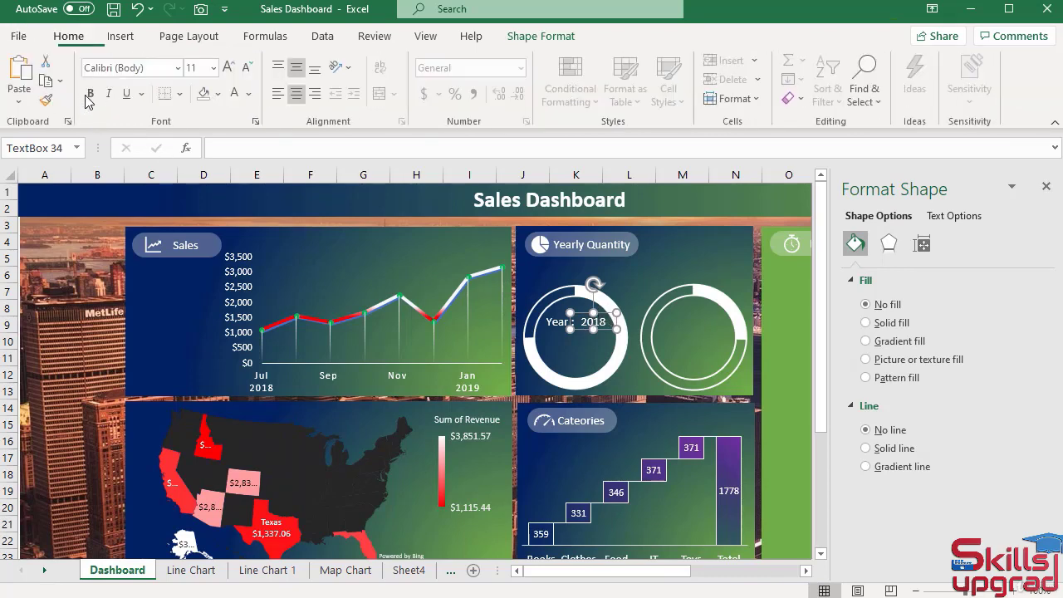
pyautogui.click(23, 75)
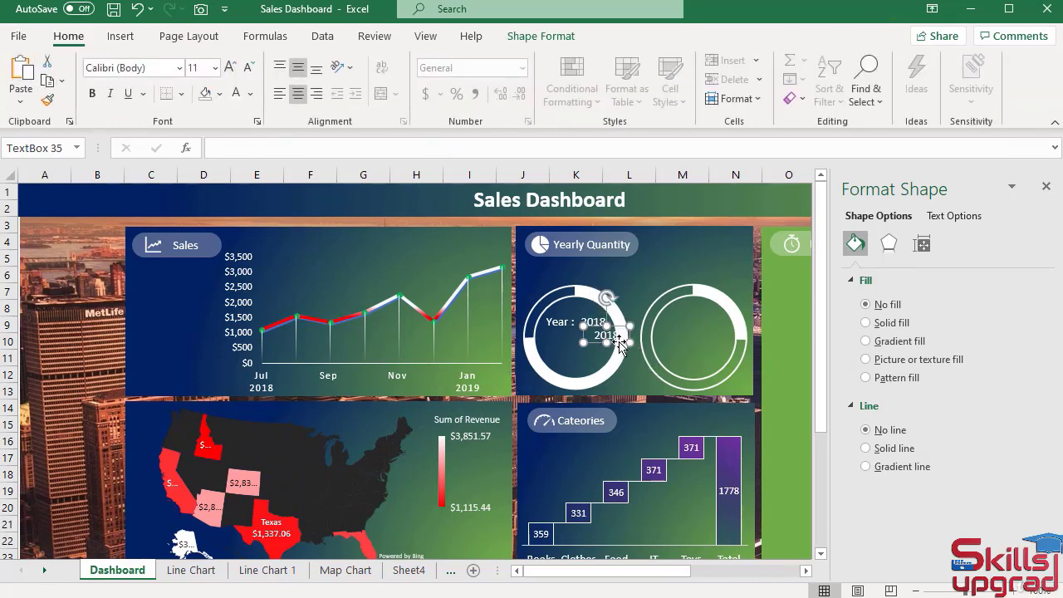
pyautogui.moveTo(617, 341); pyautogui.dragTo(589, 347)
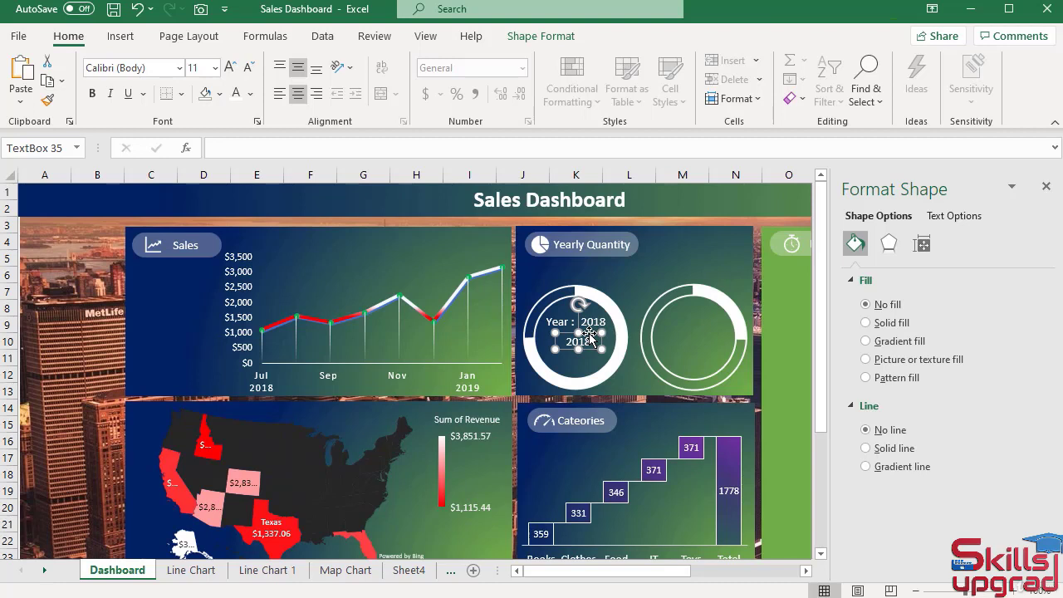
# Link the copied text box to the 2018 percentage with the formula ='Donut Chart 1'!$C$4.
pyautogui.click(226, 144)
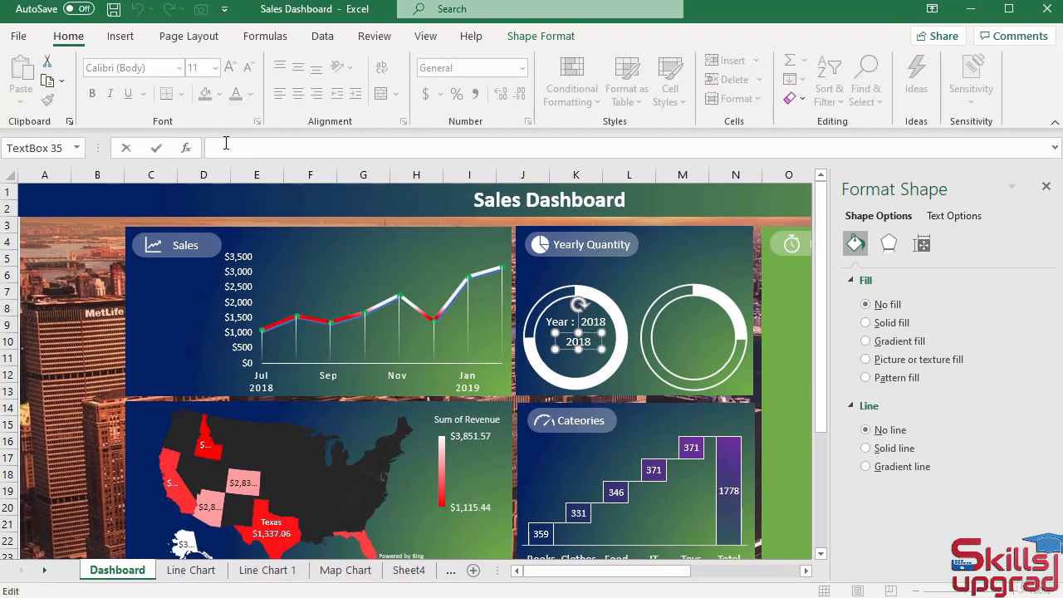
pyautogui.write('=')
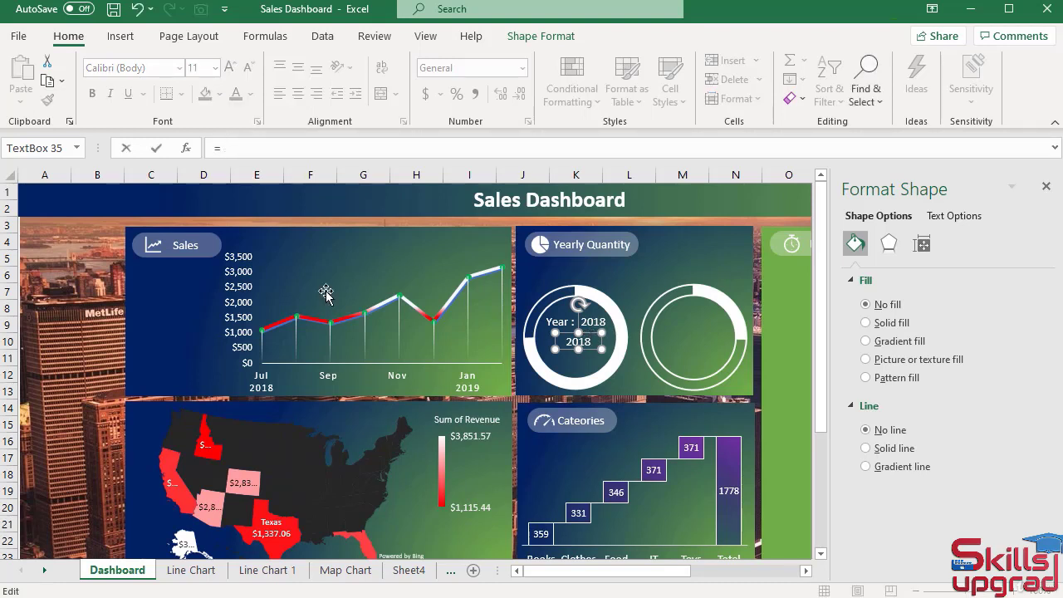
pyautogui.click(44, 571)
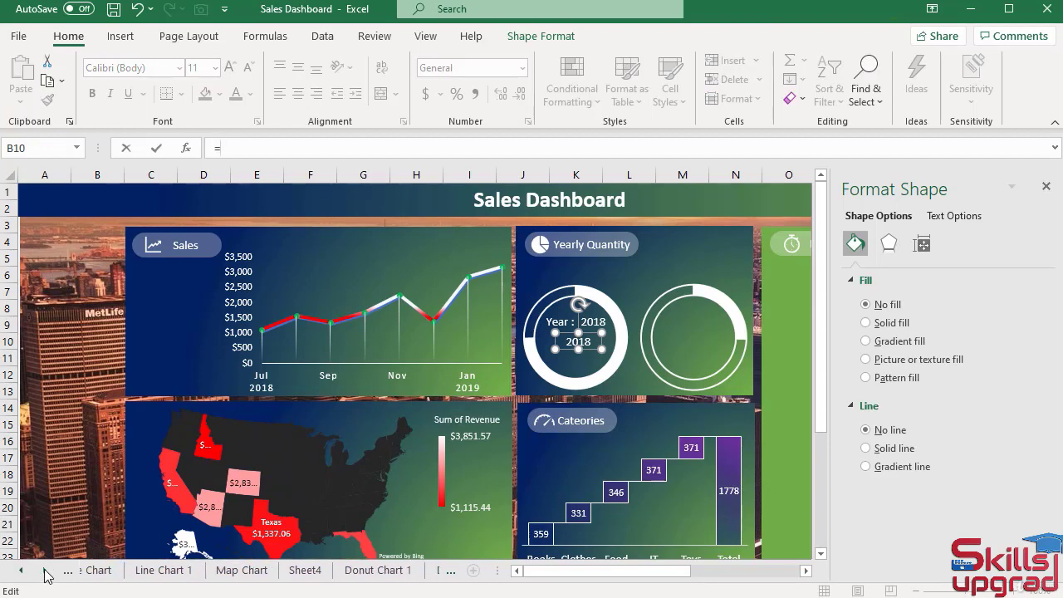
pyautogui.click(45, 571)
pyautogui.click(45, 571)
pyautogui.click(250, 571)
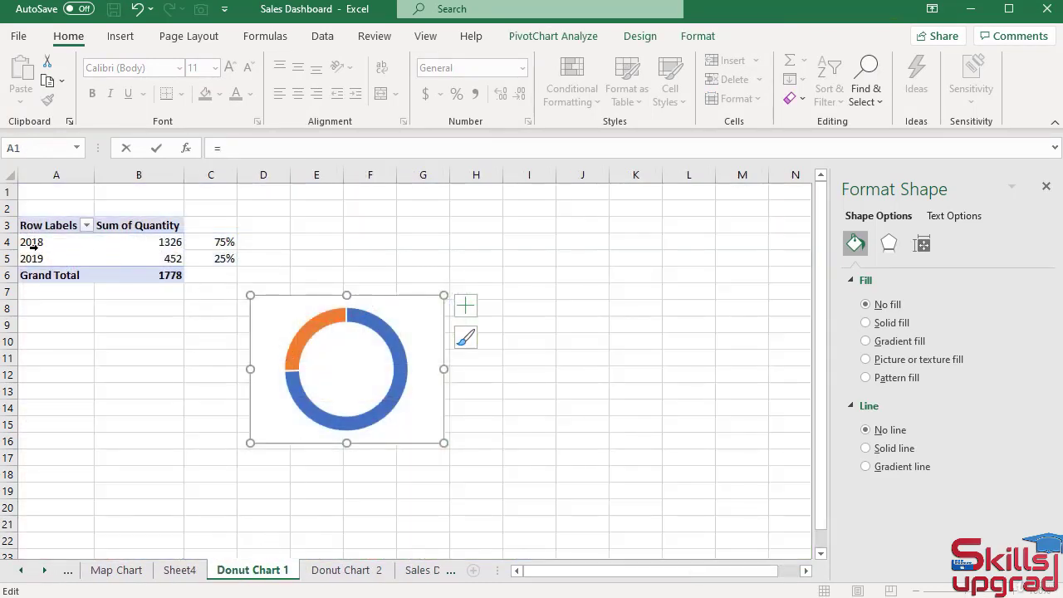
pyautogui.click(224, 241)
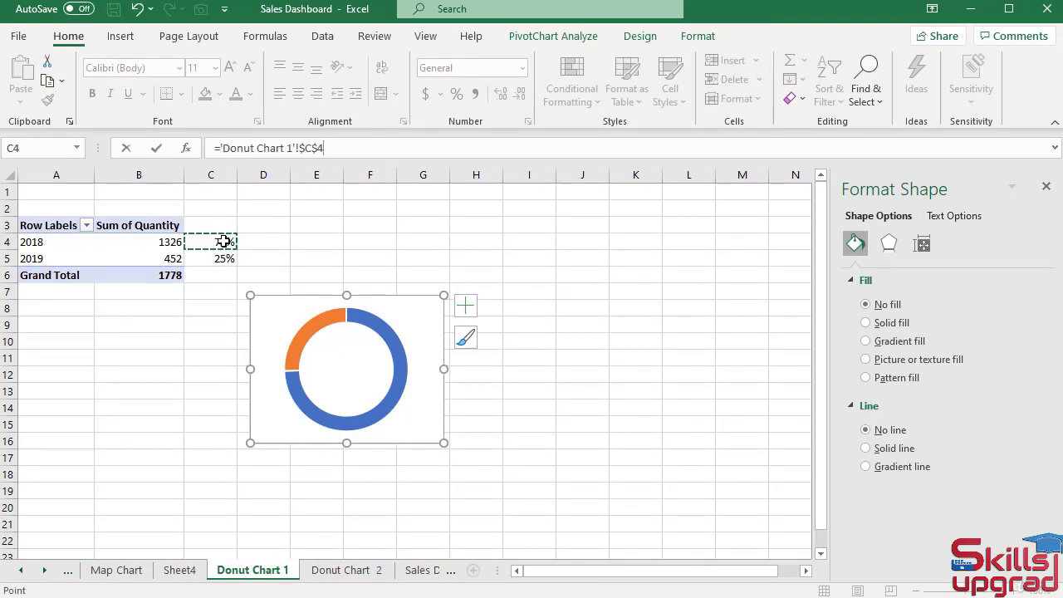
pyautogui.press('Return')
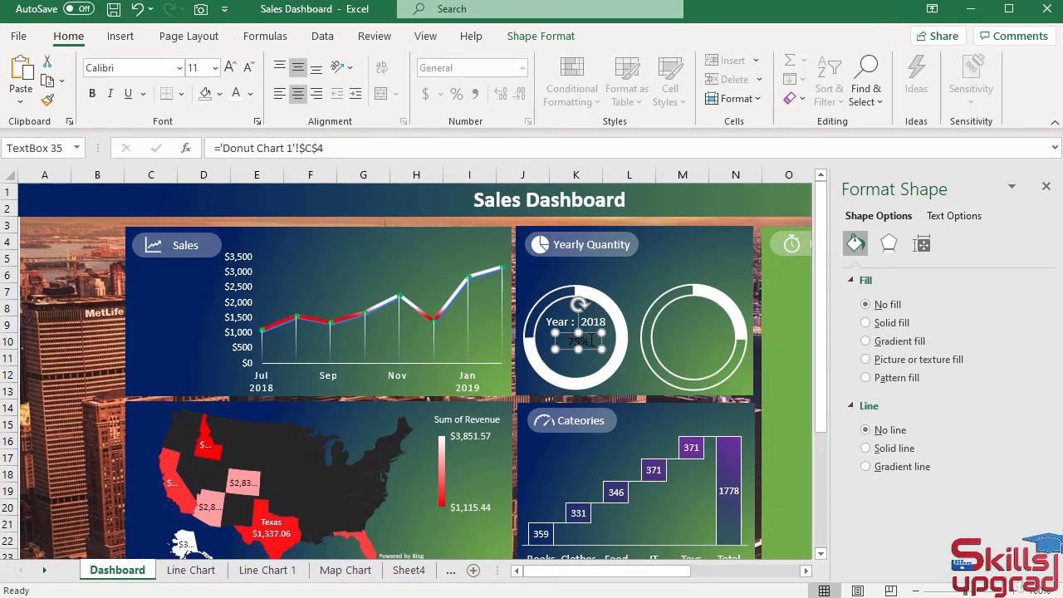
# Format the linked percentage label in the left ring as white, bold, 24-point text.
pyautogui.doubleClick(590, 340)
pyautogui.click(250, 93)
pyautogui.click(235, 162)
pyautogui.click(232, 69)
pyautogui.click(232, 68)
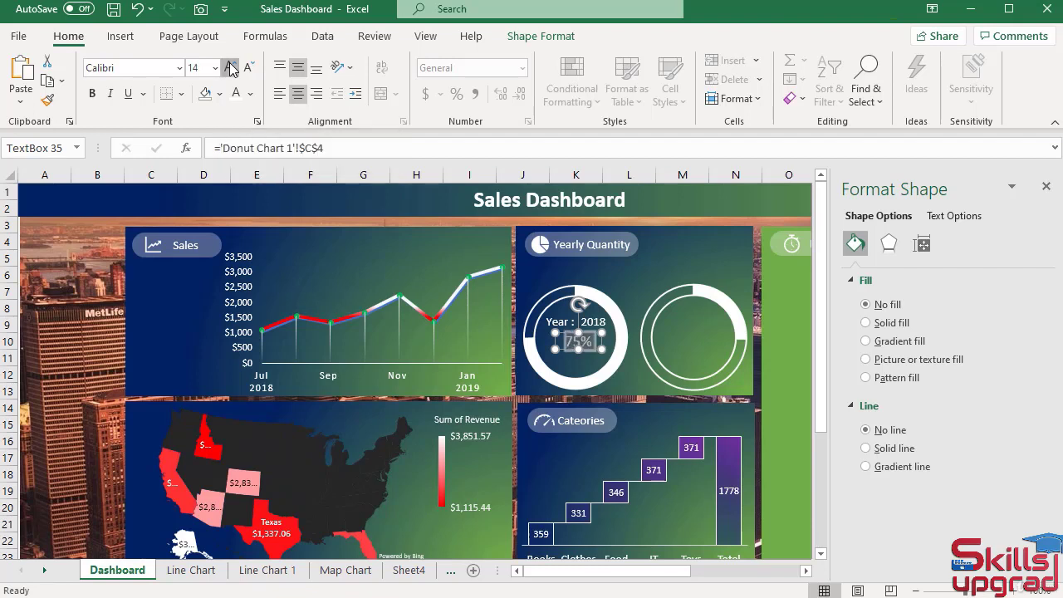
pyautogui.click(231, 68)
pyautogui.click(231, 68)
pyautogui.click(232, 68)
pyautogui.click(231, 69)
pyautogui.click(232, 68)
pyautogui.click(232, 68)
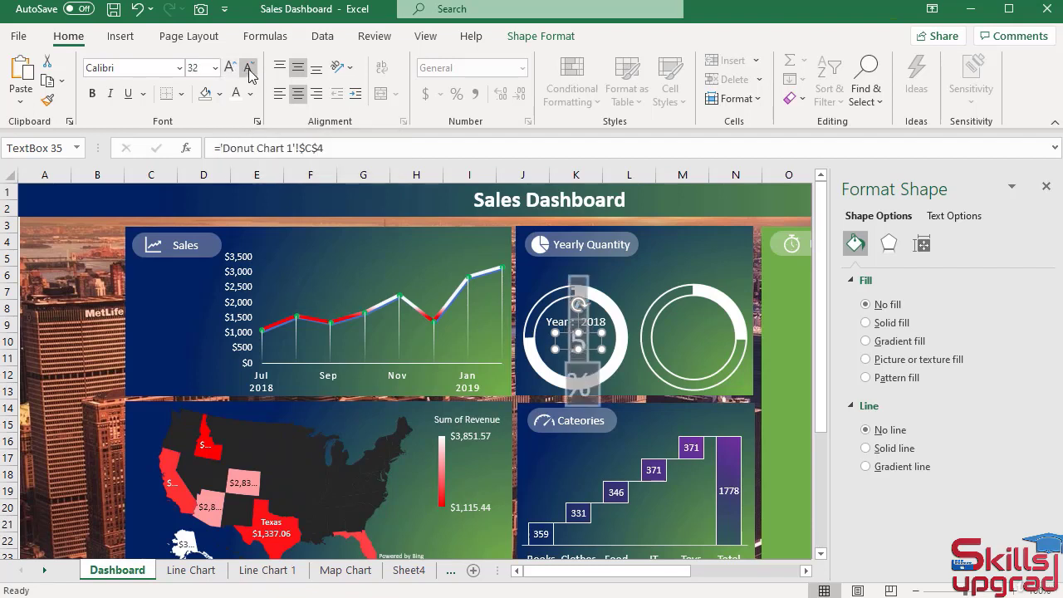
pyautogui.click(249, 73)
pyautogui.click(249, 73)
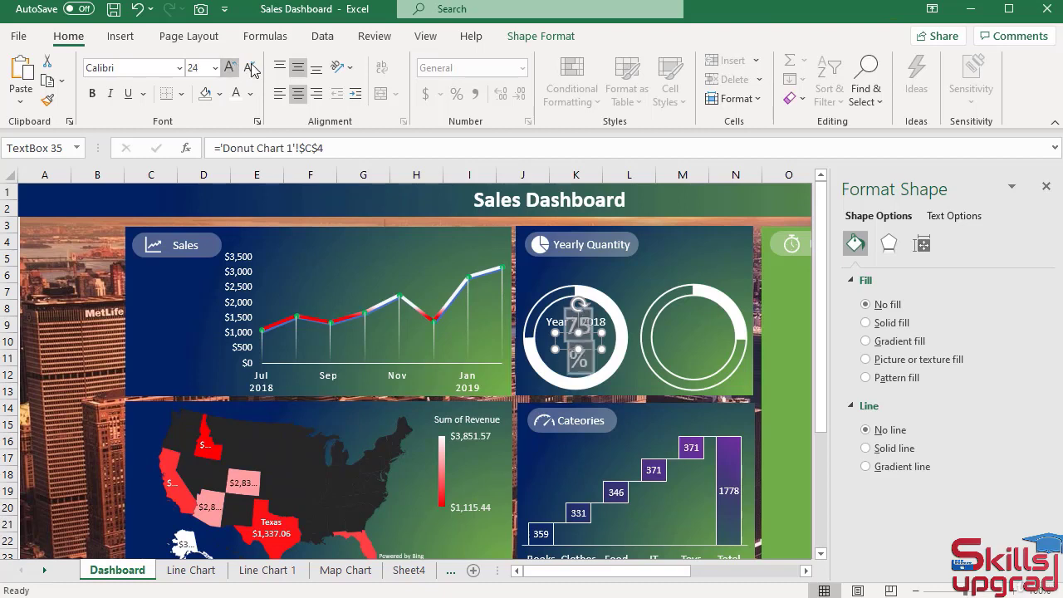
pyautogui.click(93, 93)
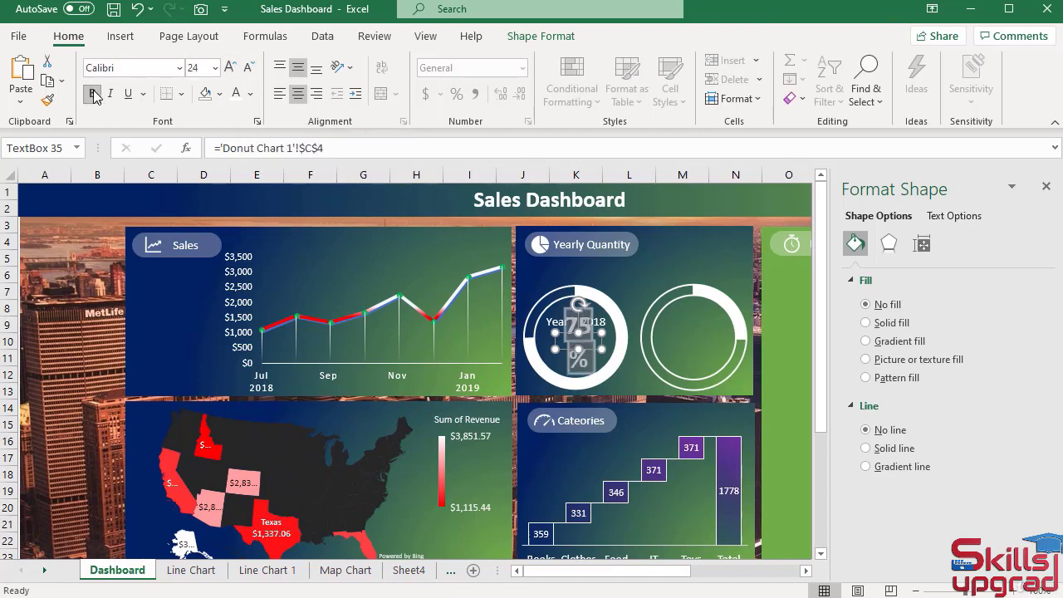
# Enlarge the percentage text box so its text fits on one line and center it below the year label.
pyautogui.click(579, 333)
pyautogui.moveTo(578, 332); pyautogui.dragTo(628, 338)
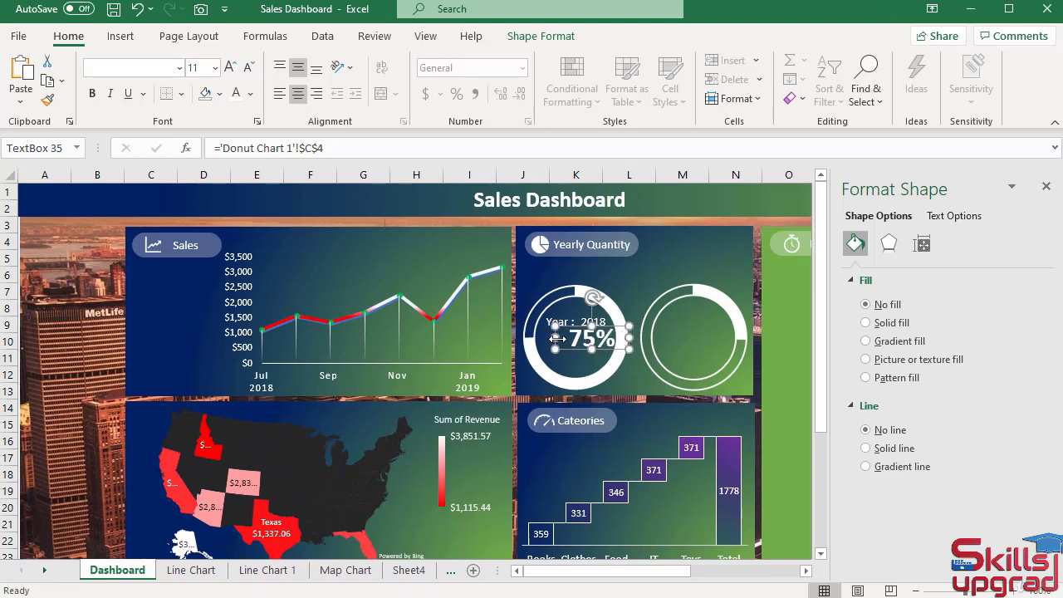
pyautogui.moveTo(555, 337); pyautogui.dragTo(542, 337)
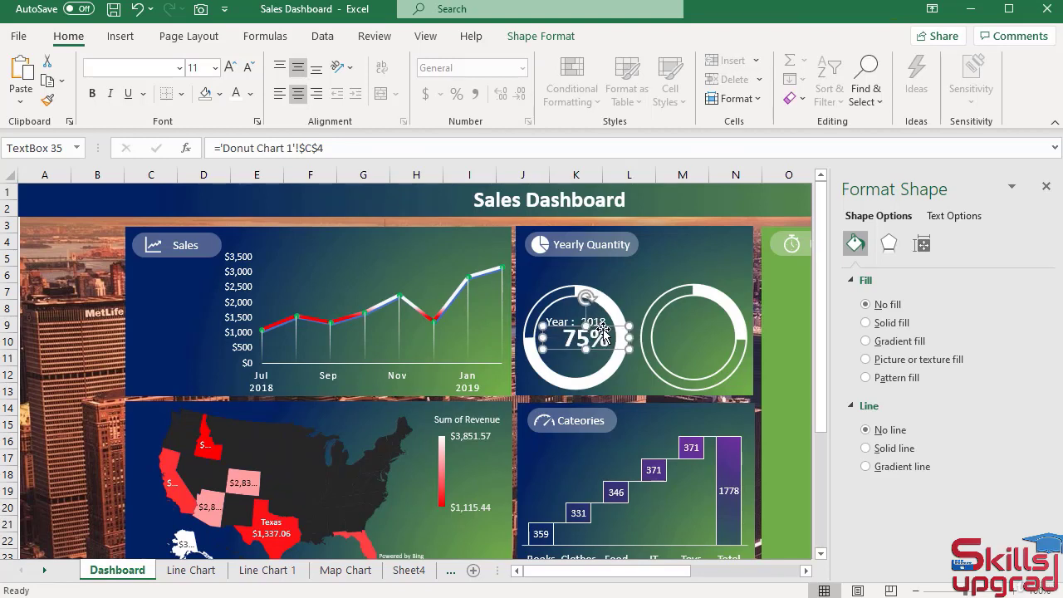
pyautogui.moveTo(606, 328); pyautogui.dragTo(598, 331)
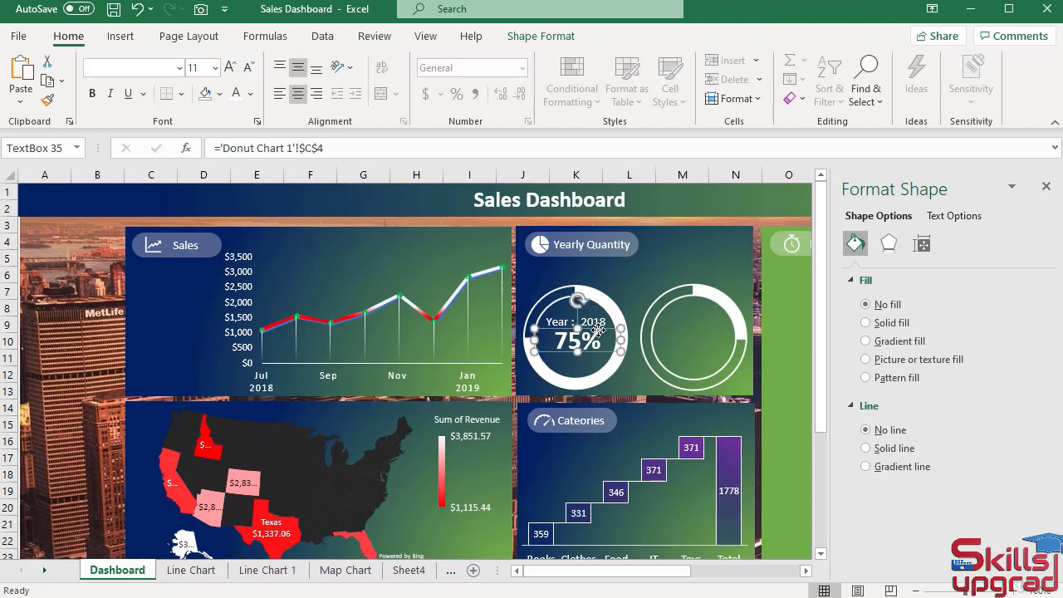
# Check the quantity percentages and doughnut chart on the Donut Chart 1 sheet, and return to the Dashboard sheet.
pyautogui.click(44, 570)
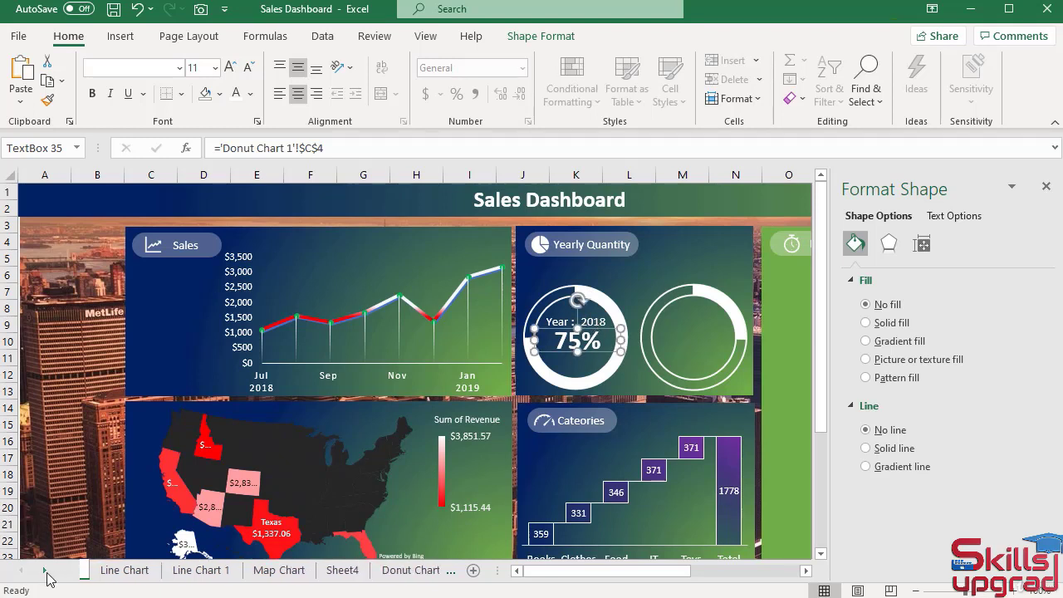
pyautogui.click(44, 570)
pyautogui.click(44, 569)
pyautogui.click(235, 571)
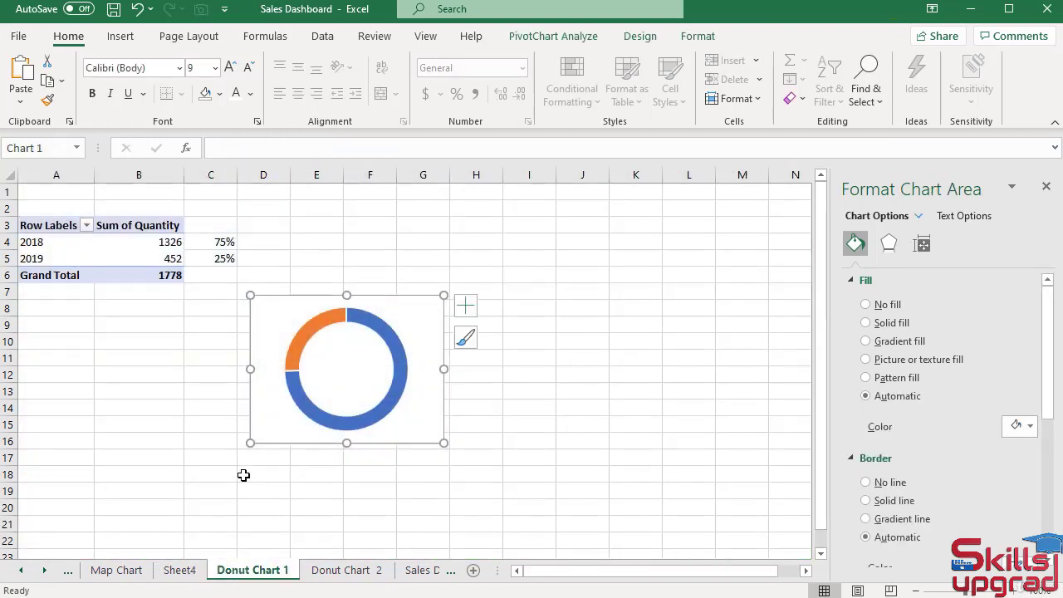
pyautogui.click(23, 570)
pyautogui.click(23, 570)
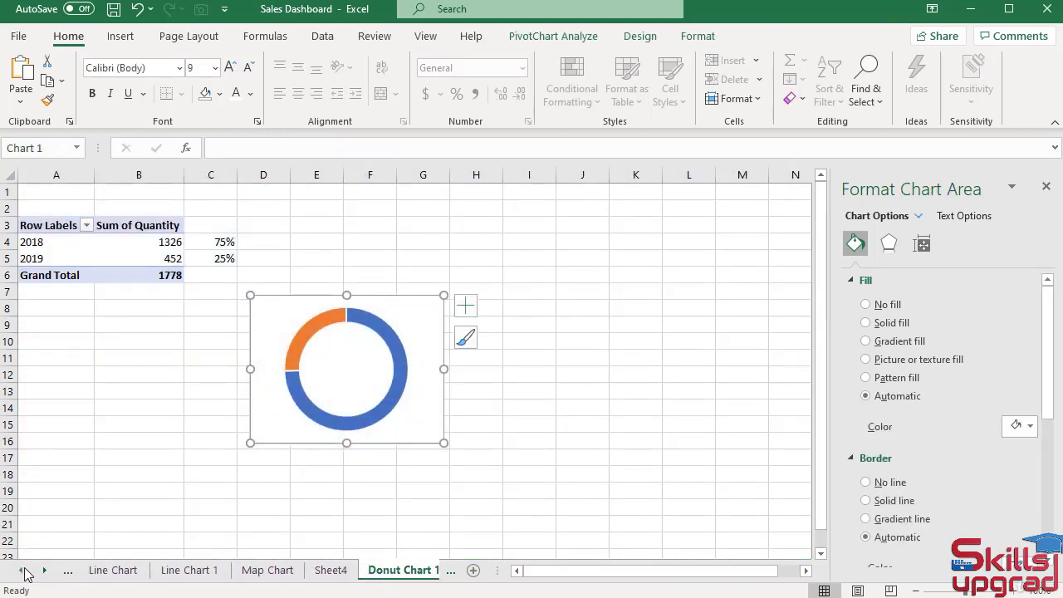
pyautogui.click(23, 570)
pyautogui.click(120, 572)
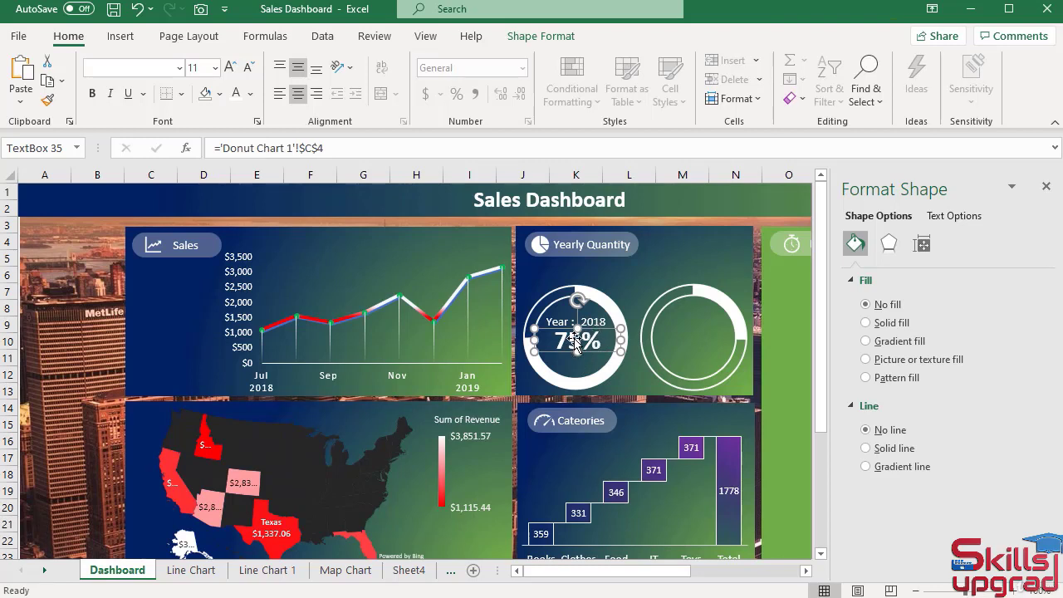
# Display the PivotTable field list for the quantity table on the Donut Chart 1 sheet and dismiss the shape formatting options.
pyautogui.click(44, 569)
pyautogui.click(44, 569)
pyautogui.click(44, 570)
pyautogui.click(44, 570)
pyautogui.click(191, 571)
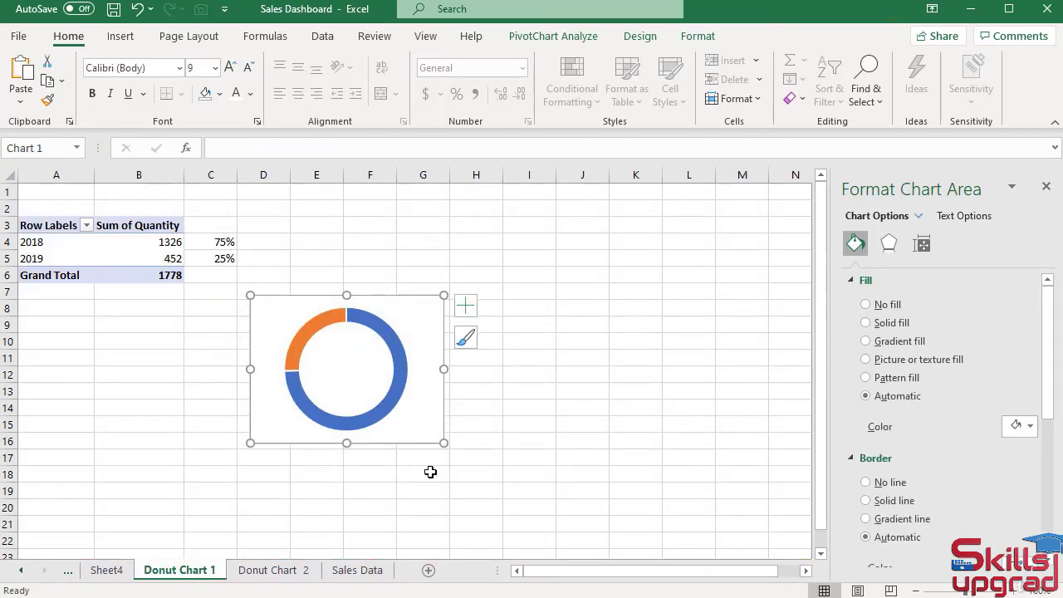
pyautogui.click(131, 264)
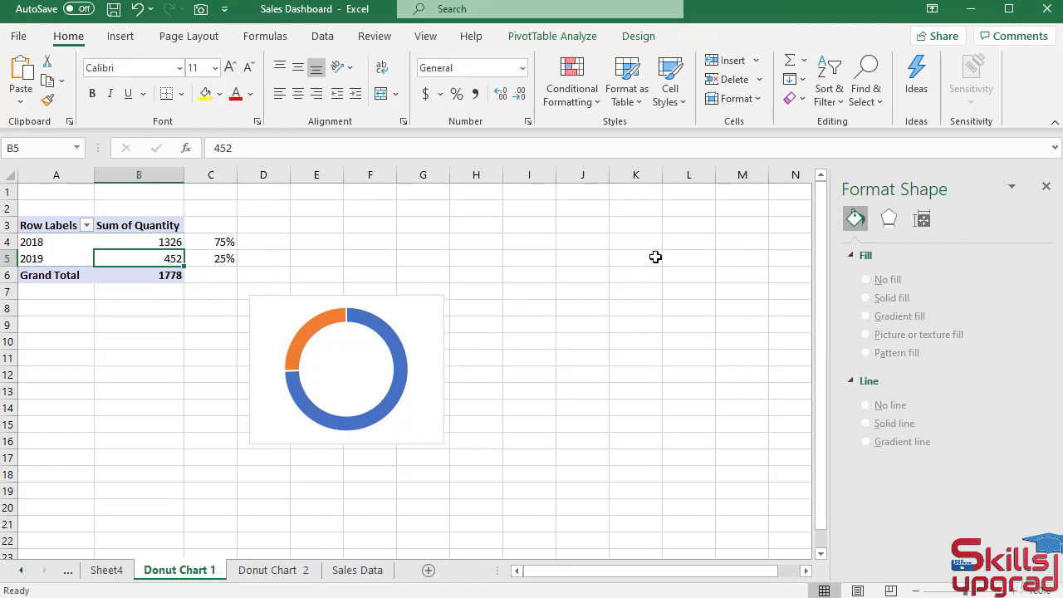
pyautogui.click(552, 36)
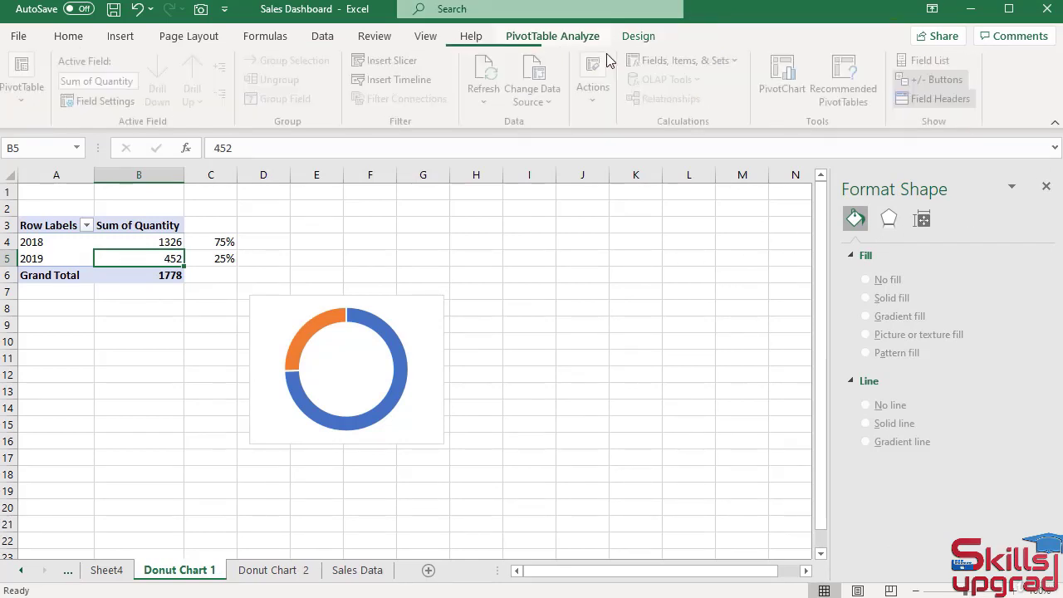
pyautogui.click(928, 62)
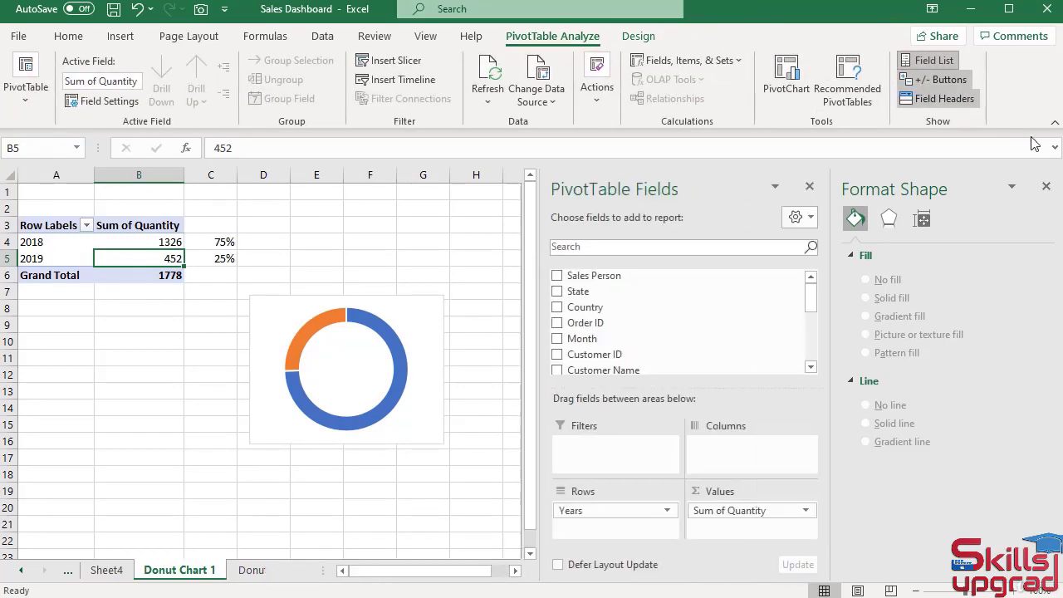
pyautogui.click(1046, 186)
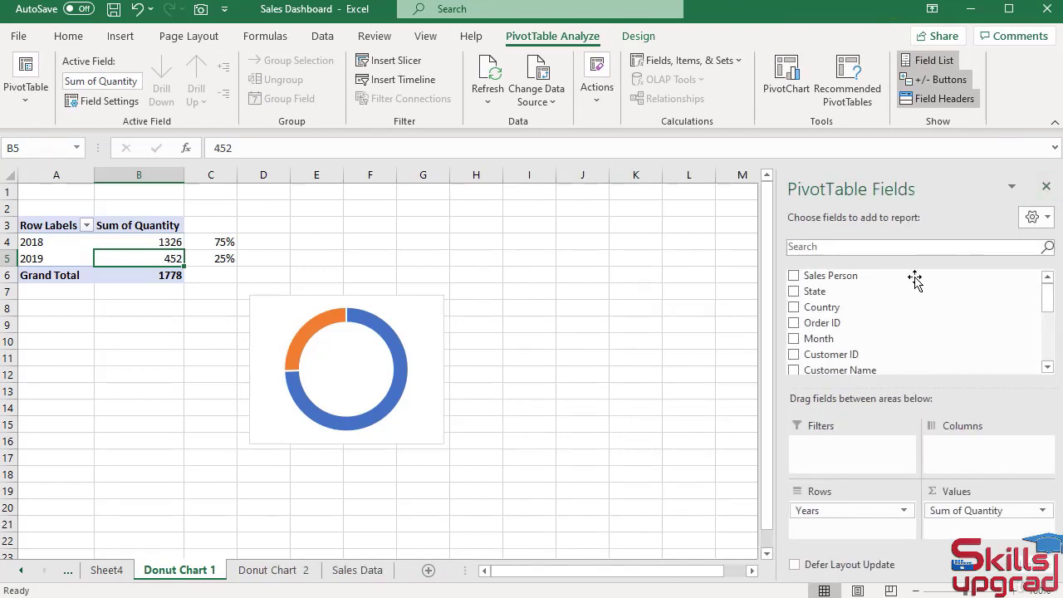
pyautogui.scroll(-4, 905, 300)
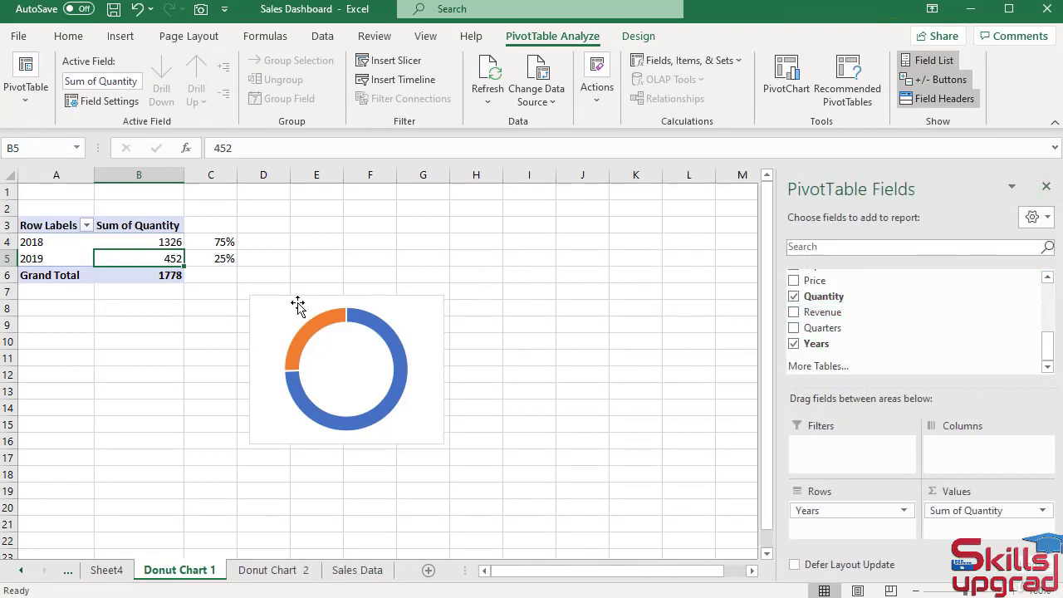
# Insert a Years slicer for the quantity PivotTable on the Donut Chart 1 sheet.
pyautogui.click(393, 63)
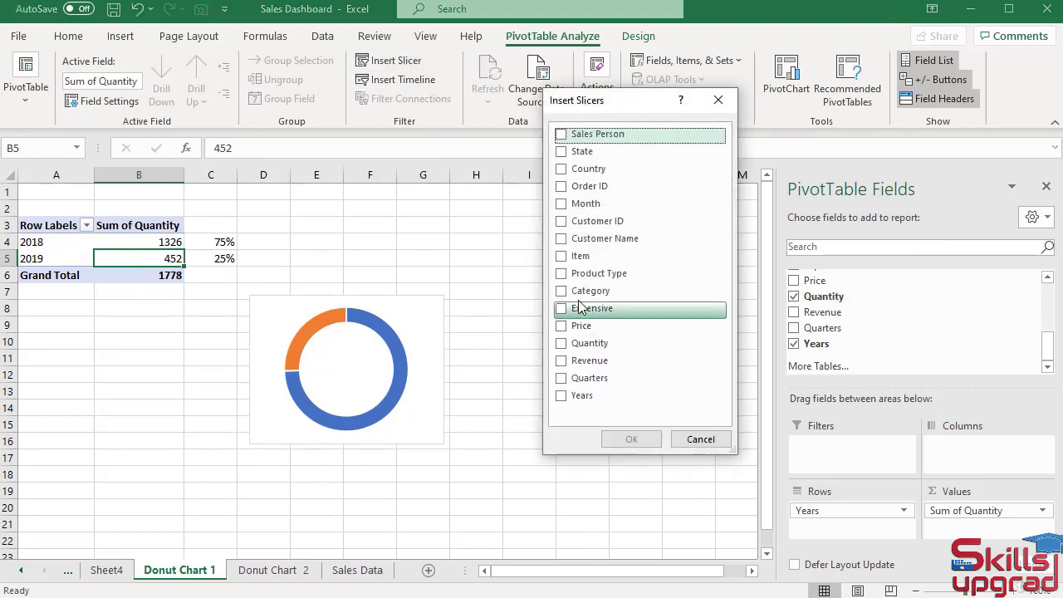
pyautogui.click(581, 396)
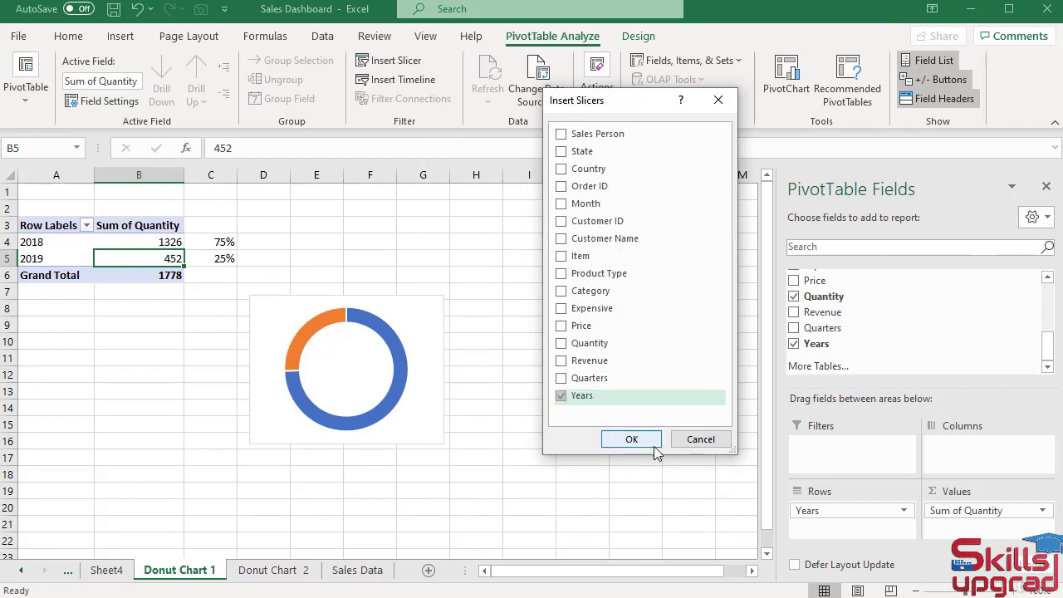
pyautogui.click(655, 447)
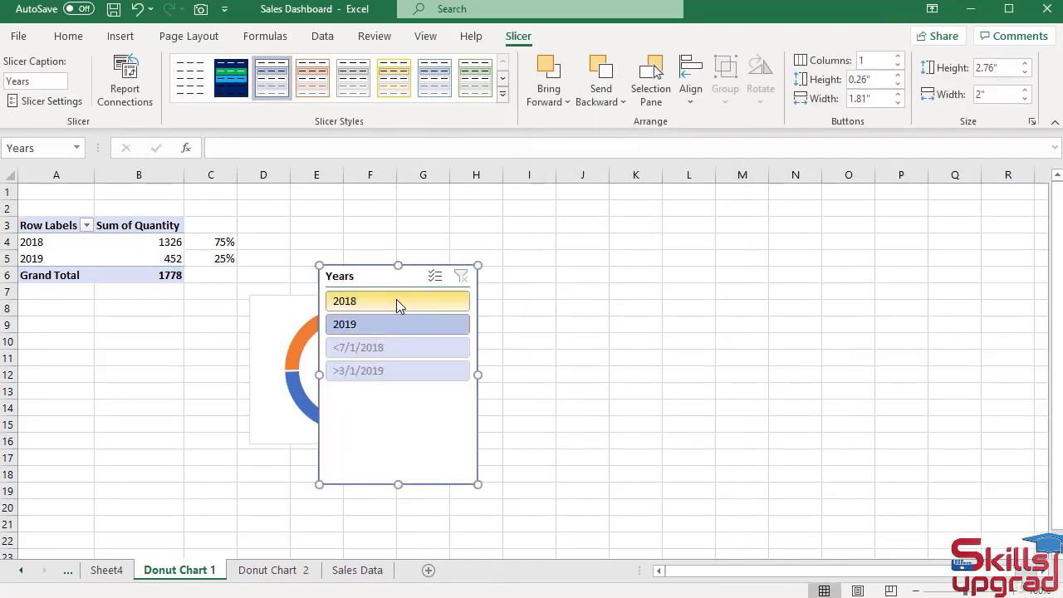
# Filter the quantity table to 2018 with the Years slicer and check the left ring on the Dashboard sheet.
pyautogui.click(396, 302)
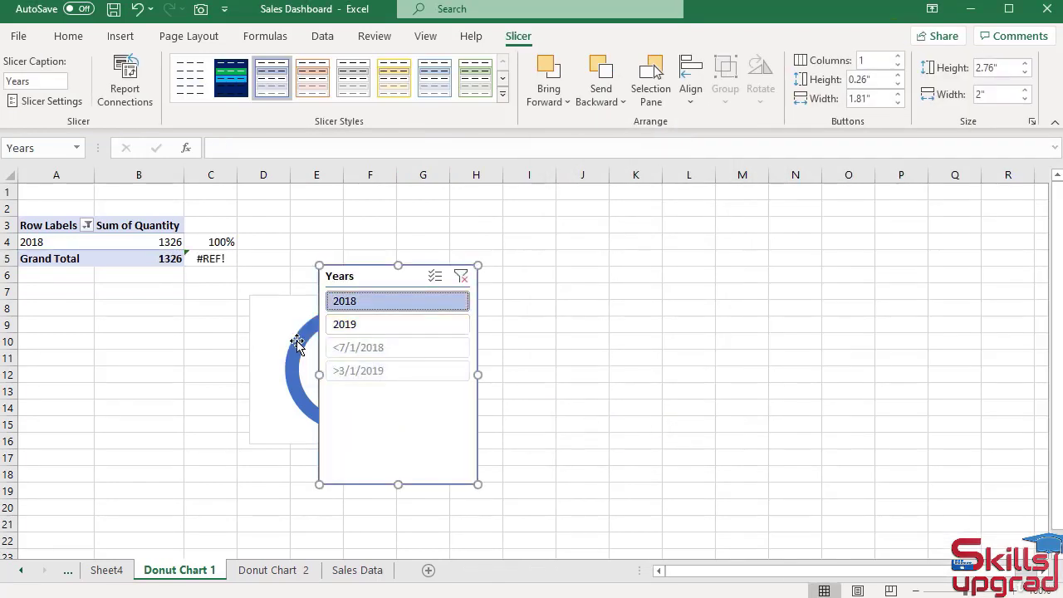
pyautogui.moveTo(296, 343)
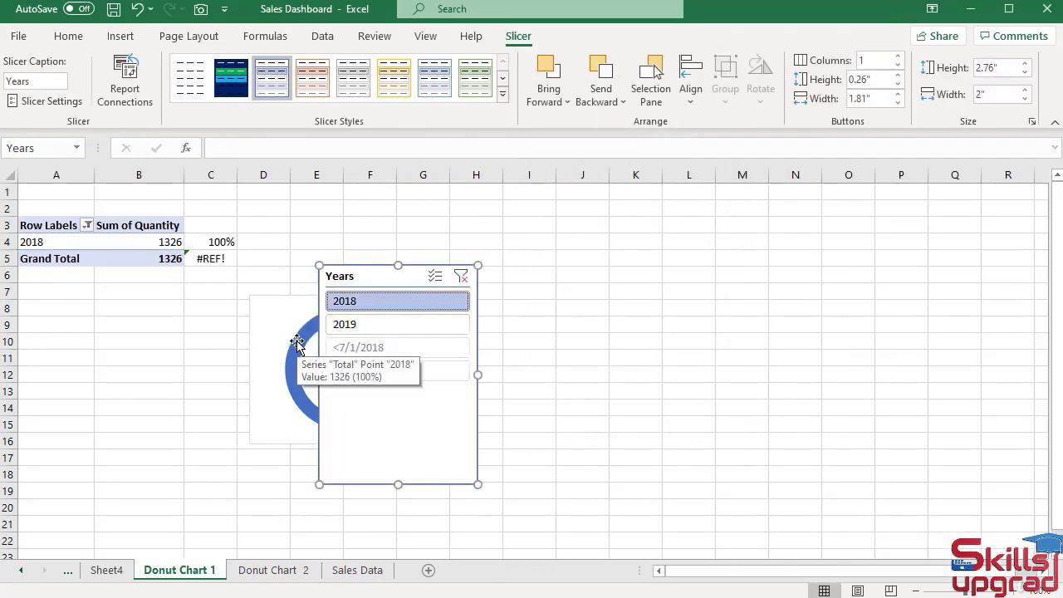
pyautogui.click(22, 571)
pyautogui.click(22, 575)
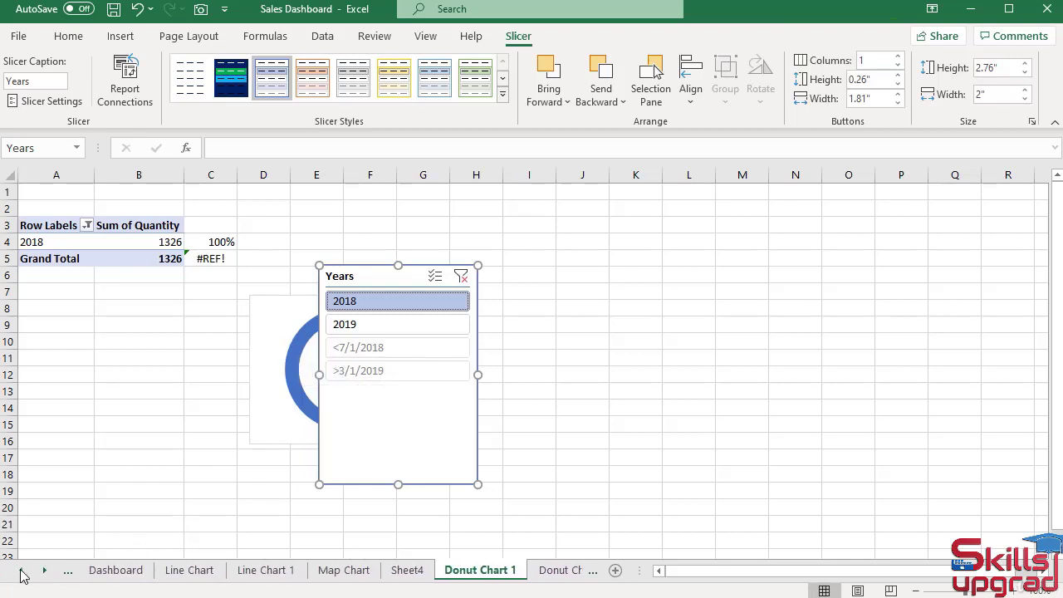
pyautogui.click(117, 571)
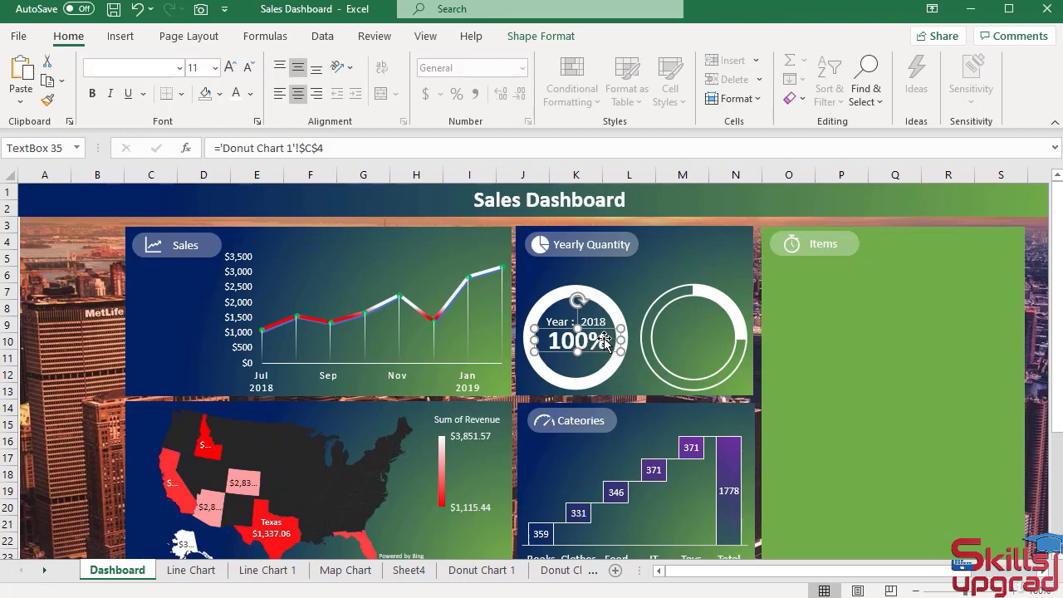
# Clear the Years slicer's filter on the Donut Chart 1 sheet and remove the slicer.
pyautogui.click(44, 569)
pyautogui.click(44, 570)
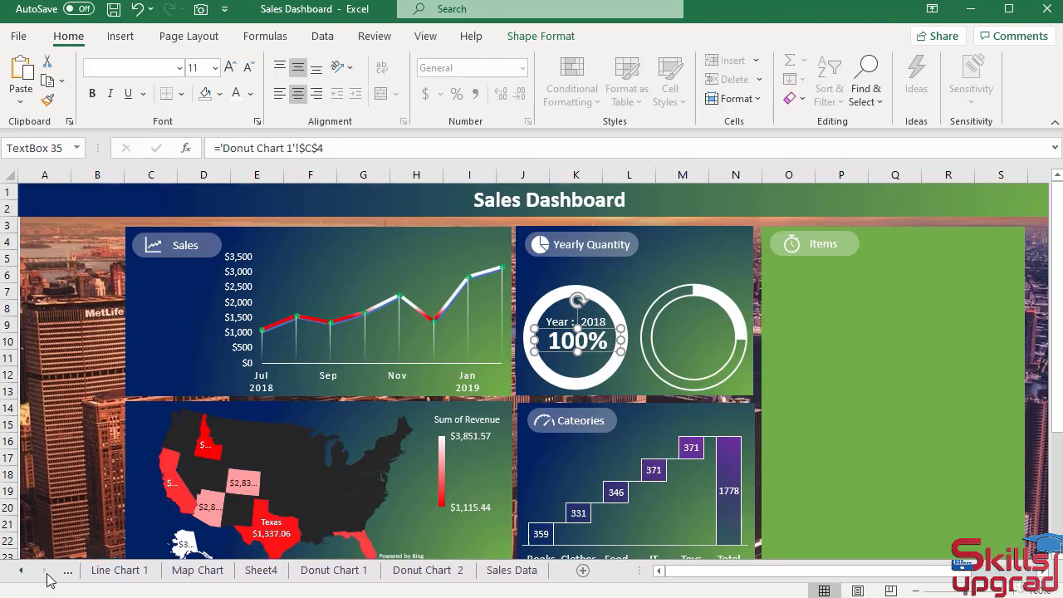
pyautogui.click(341, 571)
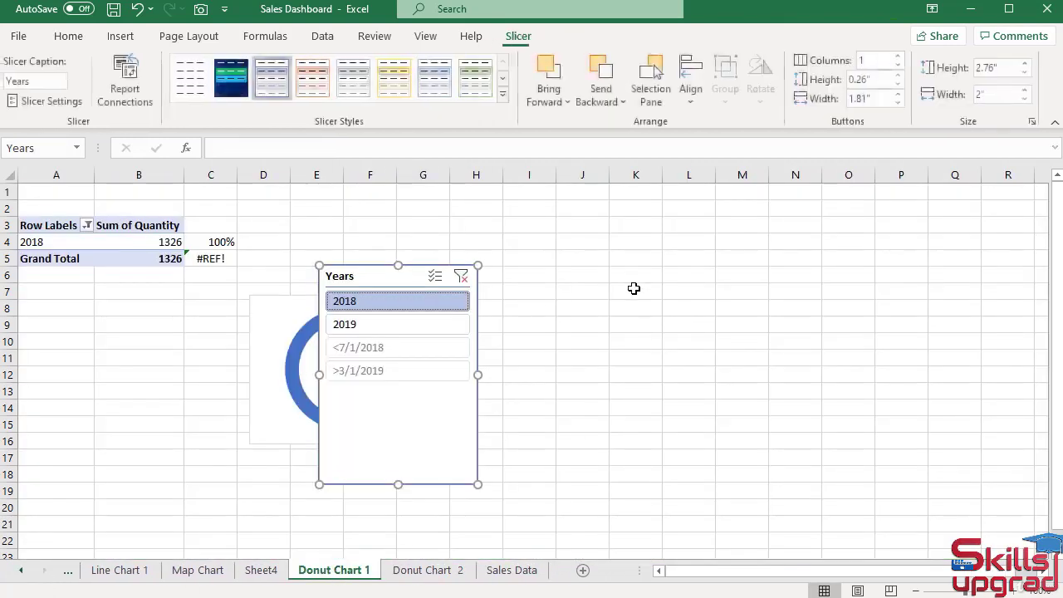
pyautogui.click(461, 277)
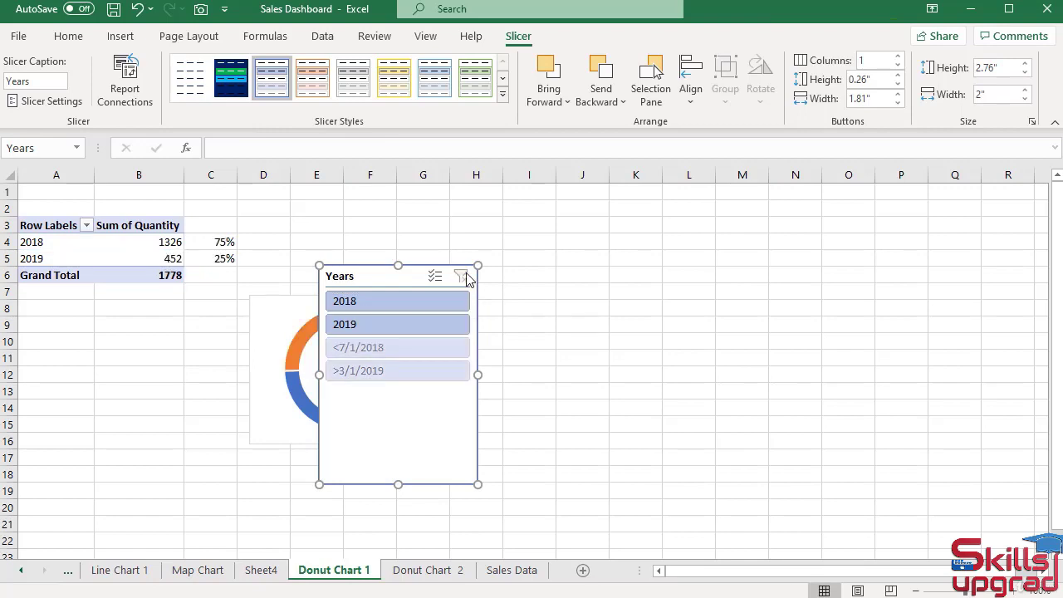
pyautogui.rightClick(408, 266)
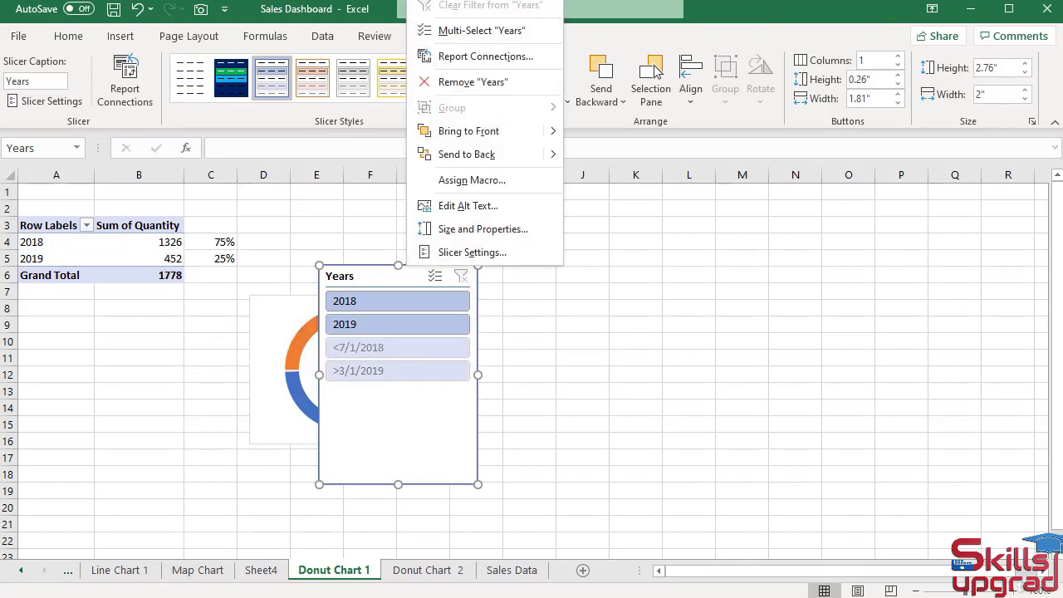
pyautogui.click(473, 81)
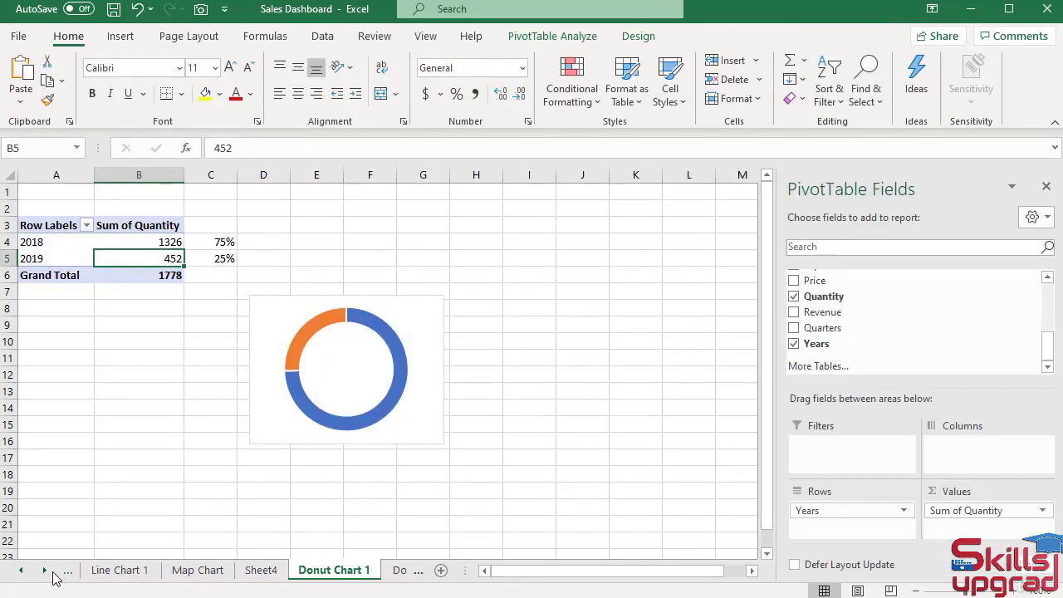
# Copy the left ring's year and percentage text boxes on the Dashboard sheet and place the duplicates inside the right ring.
pyautogui.click(21, 571)
pyautogui.click(22, 571)
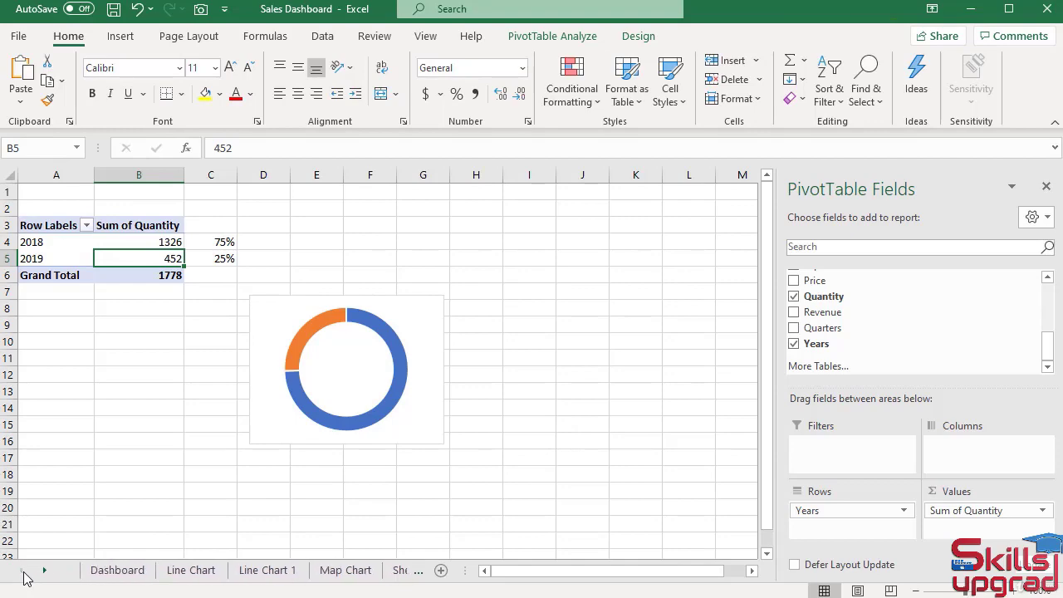
pyautogui.click(117, 570)
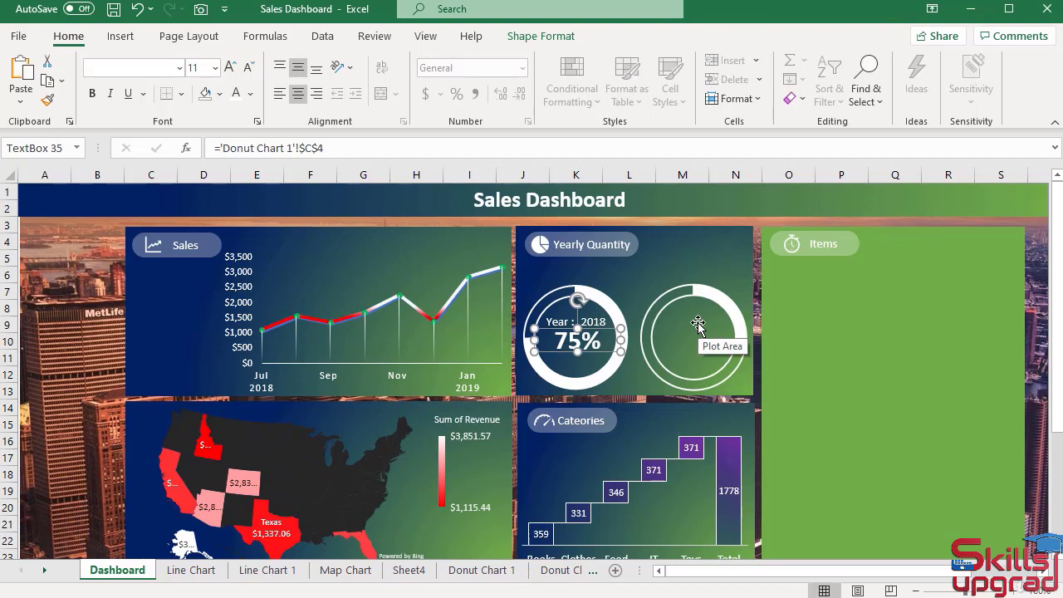
pyautogui.click(587, 321)
pyautogui.keyDown('shift'); pyautogui.click(562, 322); pyautogui.keyUp('shift')
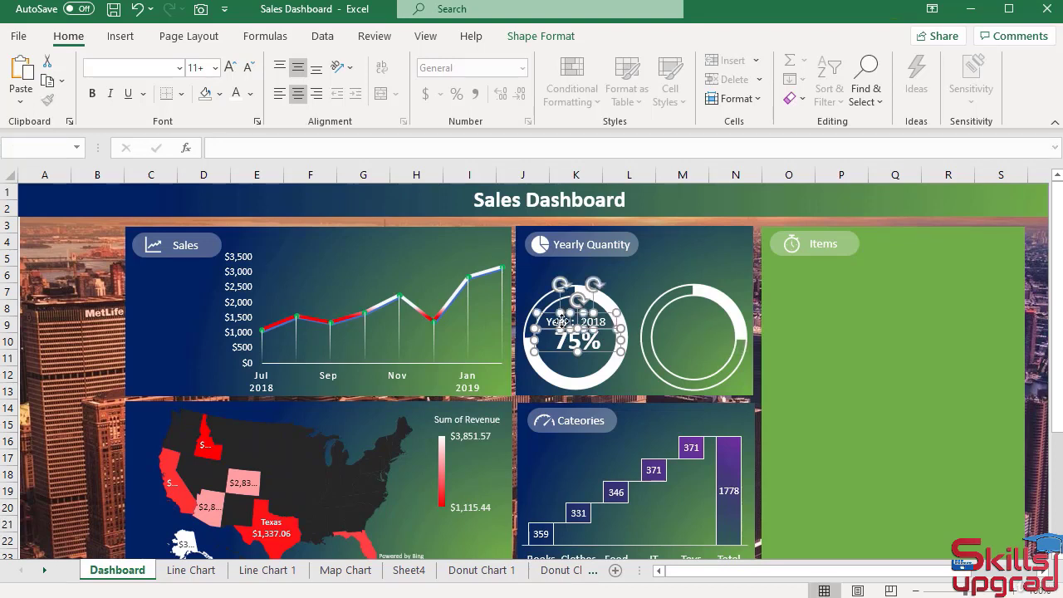
pyautogui.click(48, 81)
pyautogui.click(21, 70)
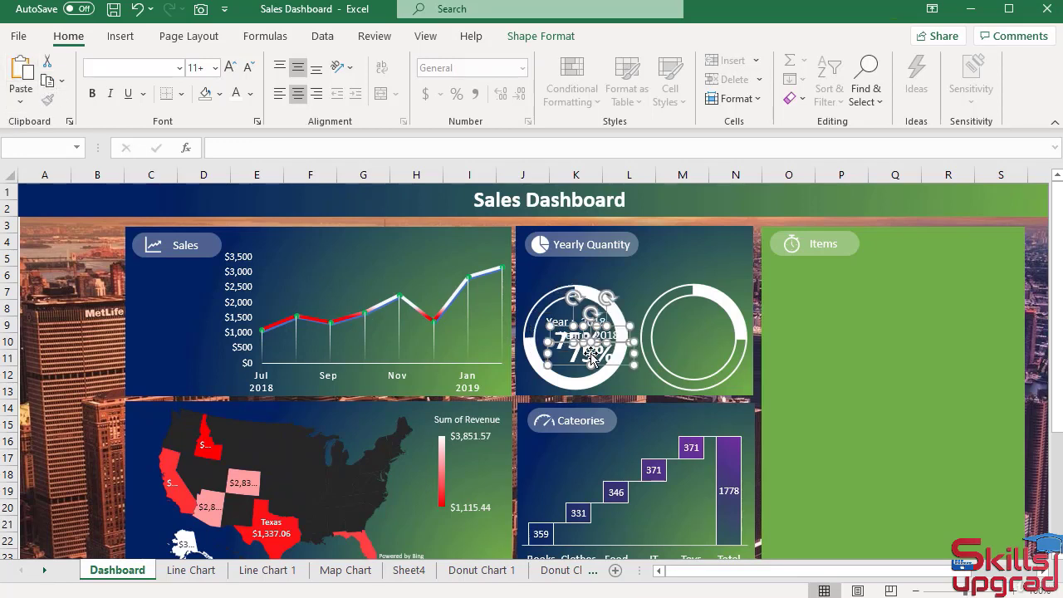
pyautogui.moveTo(615, 365); pyautogui.dragTo(714, 356)
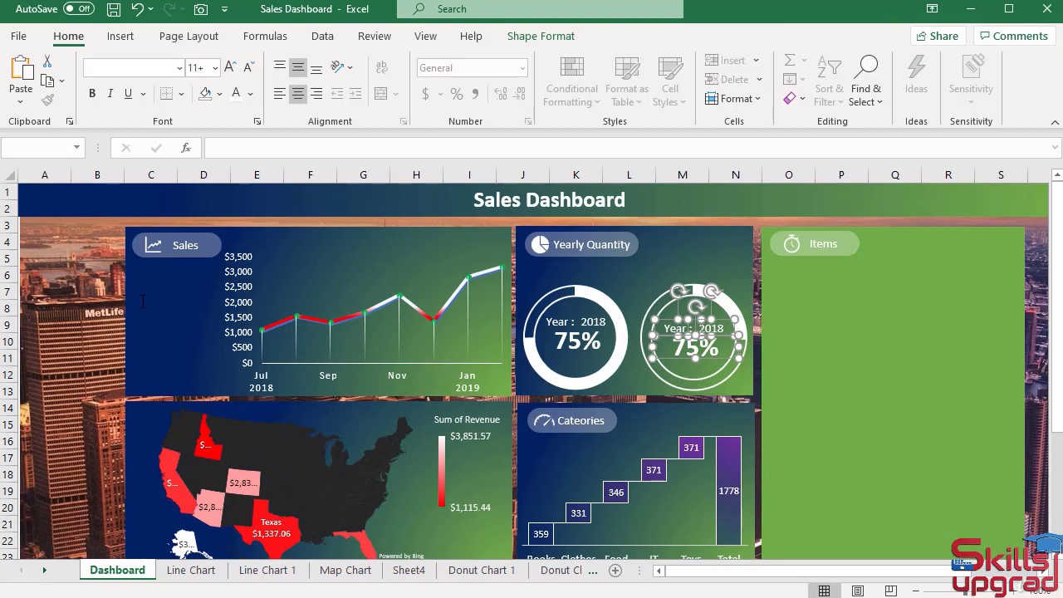
# Change the year in the right ring's copied label to 2019.
pyautogui.click(86, 304)
pyautogui.click(728, 329)
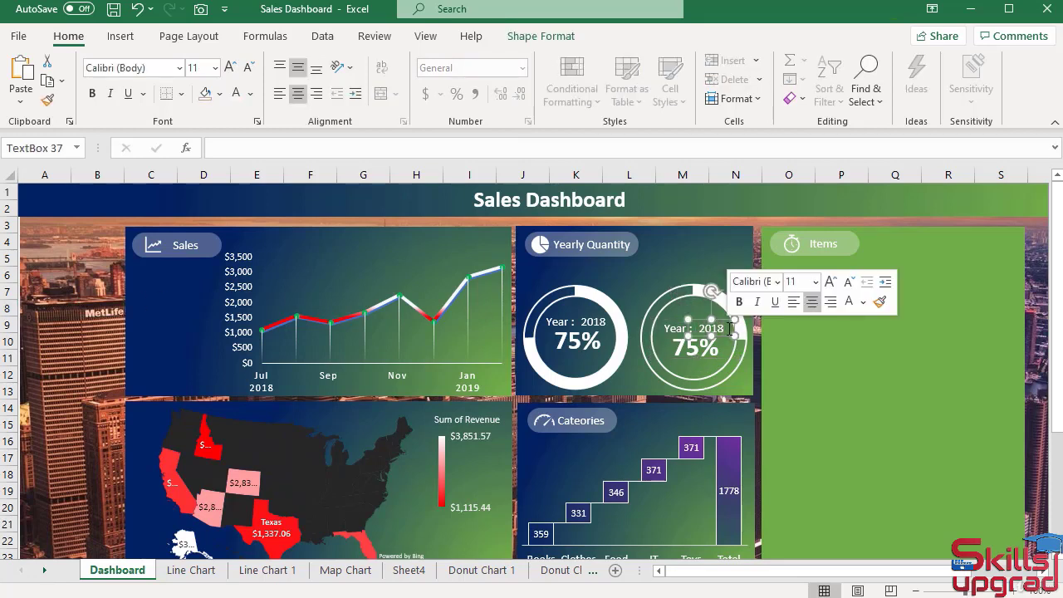
pyautogui.press('BackSpace')
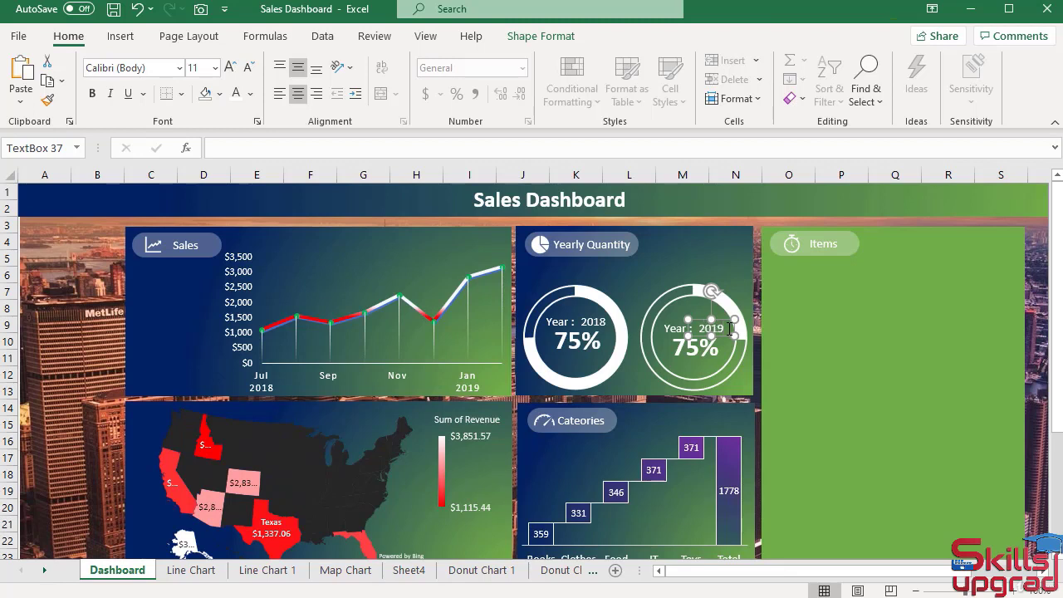
pyautogui.click(62, 311)
# Link the right ring's percentage text box to the 2019 percentage with the formula ='Donut Chart 2'!$C$4.
pyautogui.click(703, 350)
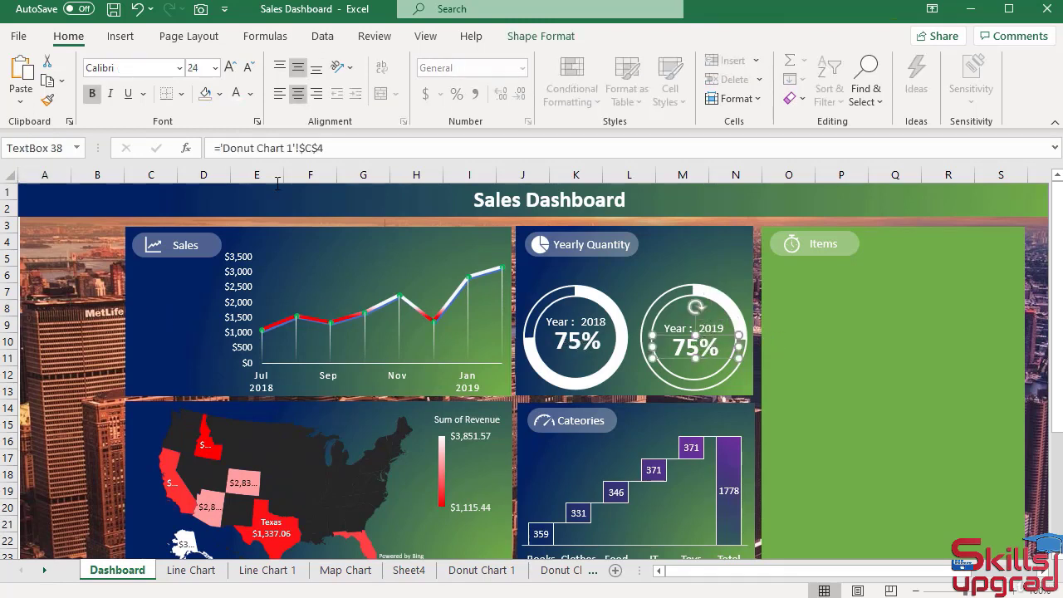
pyautogui.moveTo(335, 148); pyautogui.dragTo(136, 147)
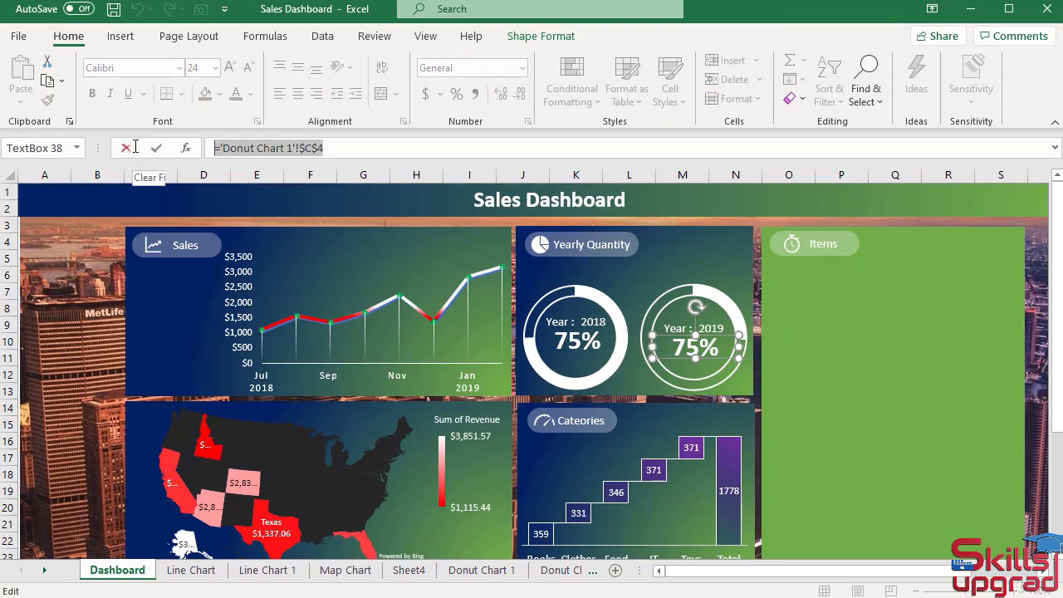
pyautogui.write('=')
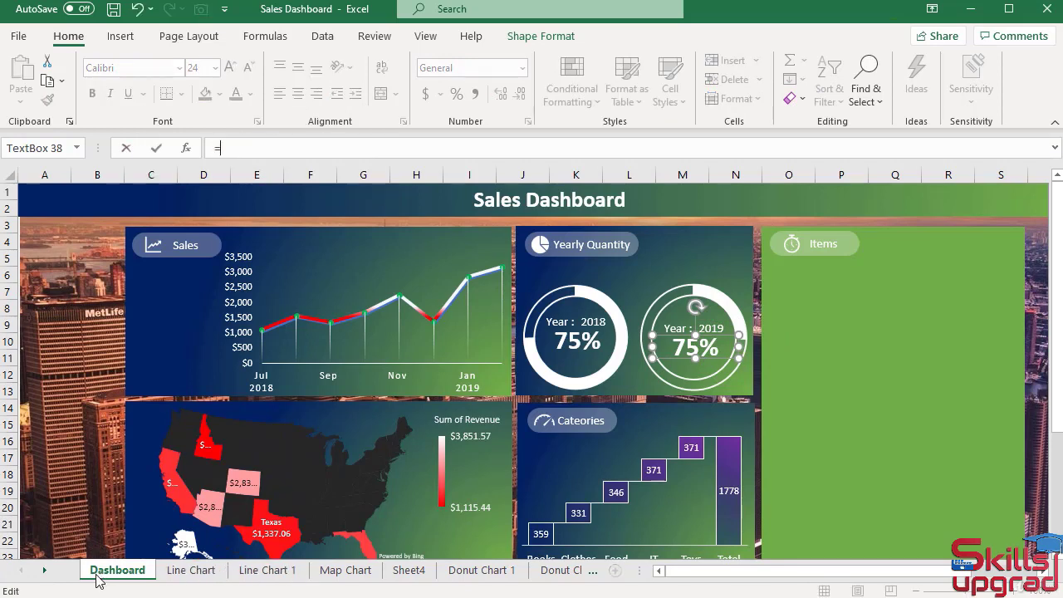
pyautogui.click(44, 570)
pyautogui.click(45, 571)
pyautogui.click(427, 570)
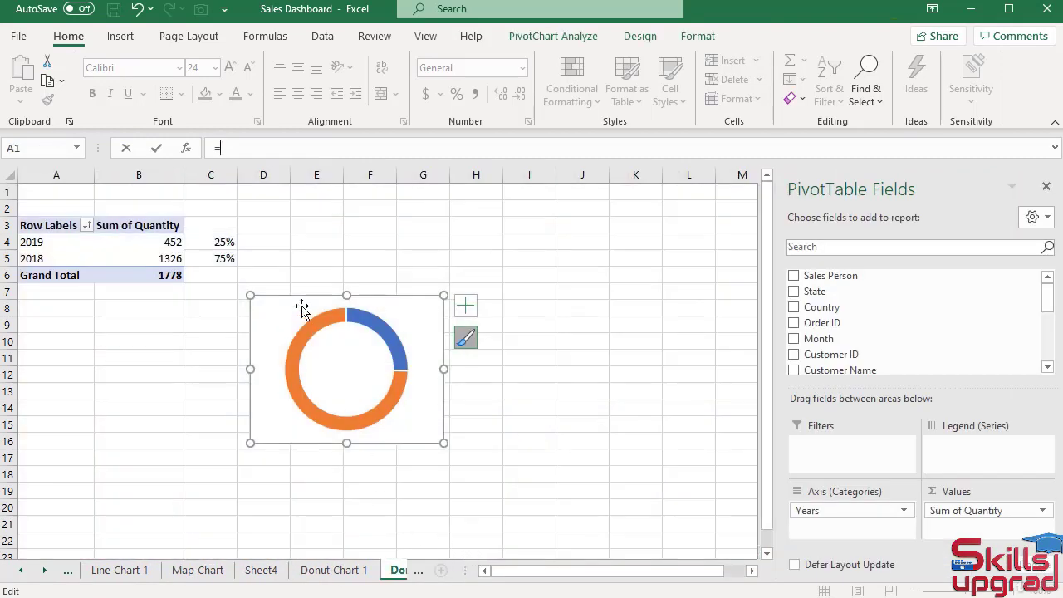
pyautogui.click(226, 243)
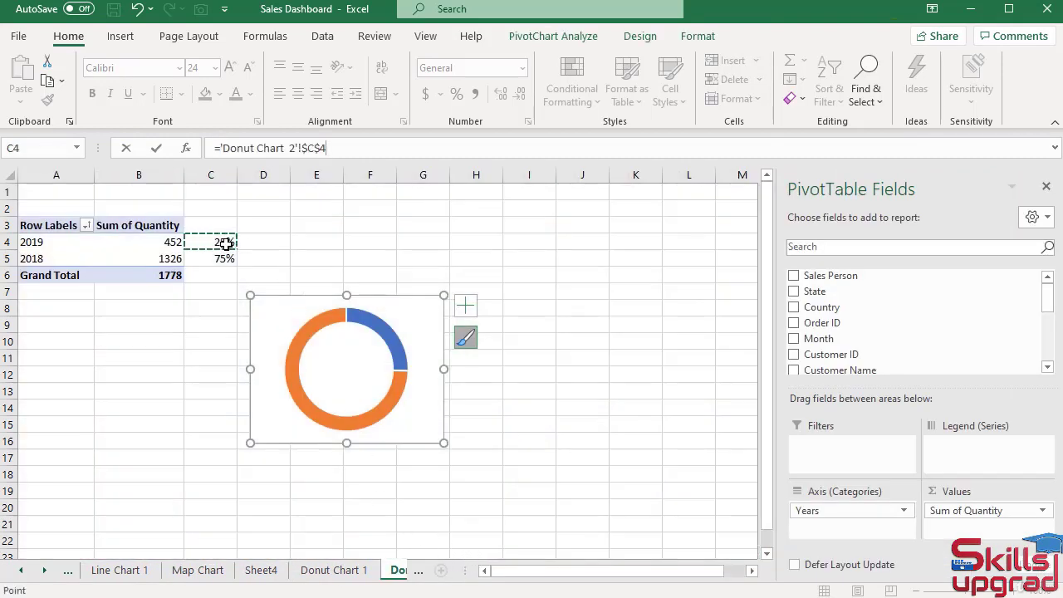
pyautogui.press('Return')
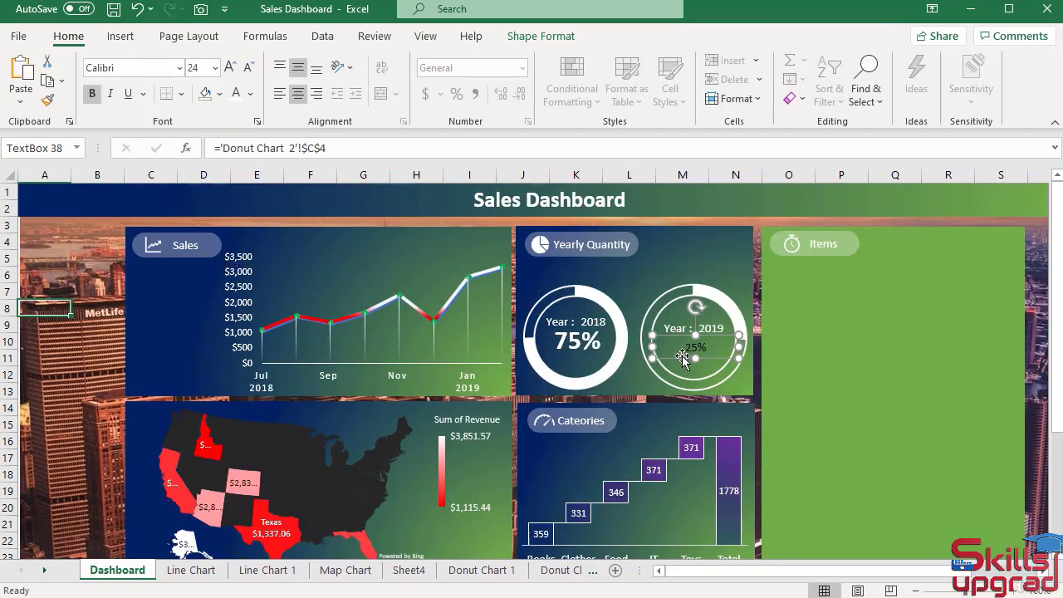
# Copy the left percentage label's formatting onto the right ring's percentage label with Format Painter.
pyautogui.click(587, 340)
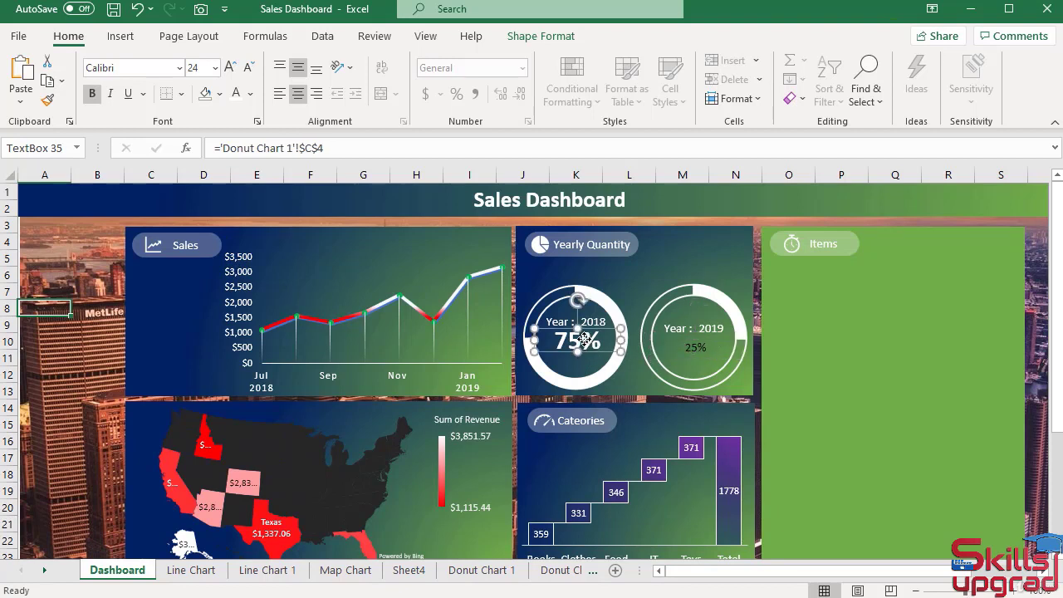
pyautogui.click(48, 101)
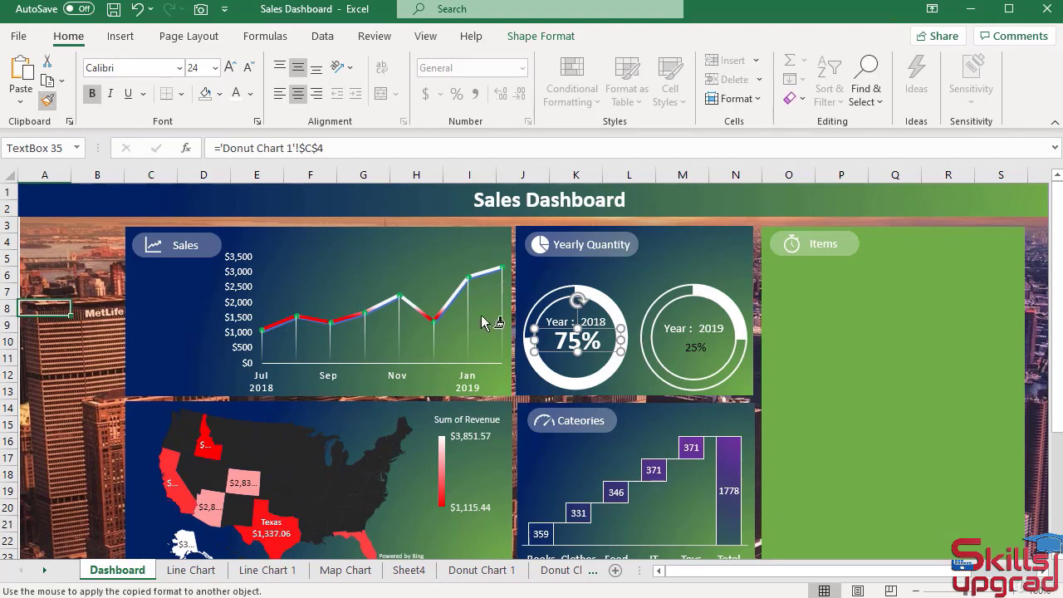
pyautogui.click(697, 350)
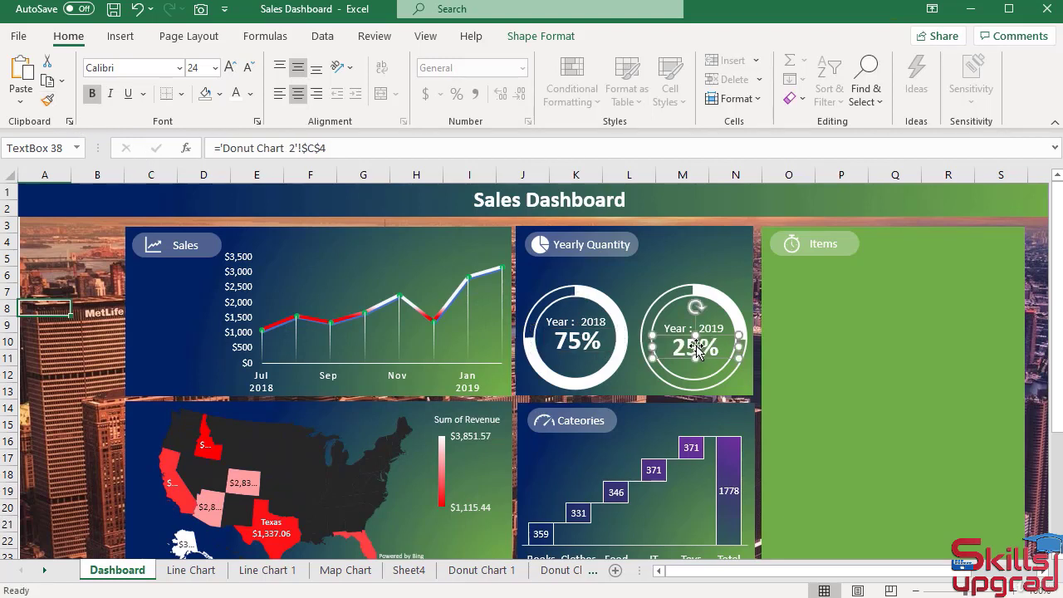
pyautogui.click(98, 386)
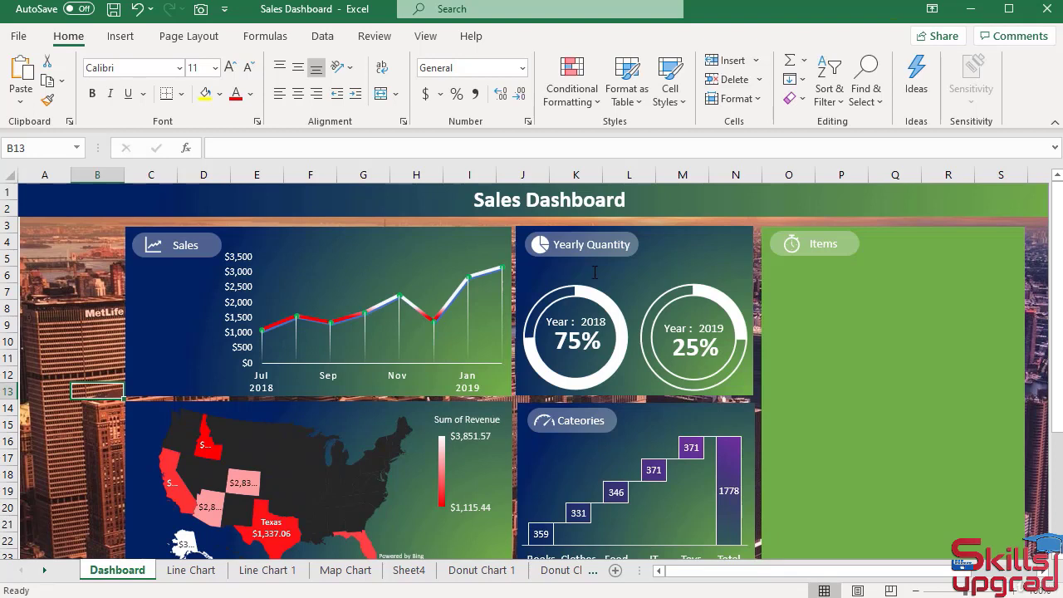
# Duplicate the left ring's "Year :" and "2018" text boxes and place the copies above that ring, under the Yearly Quantity heading.
pyautogui.click(560, 326)
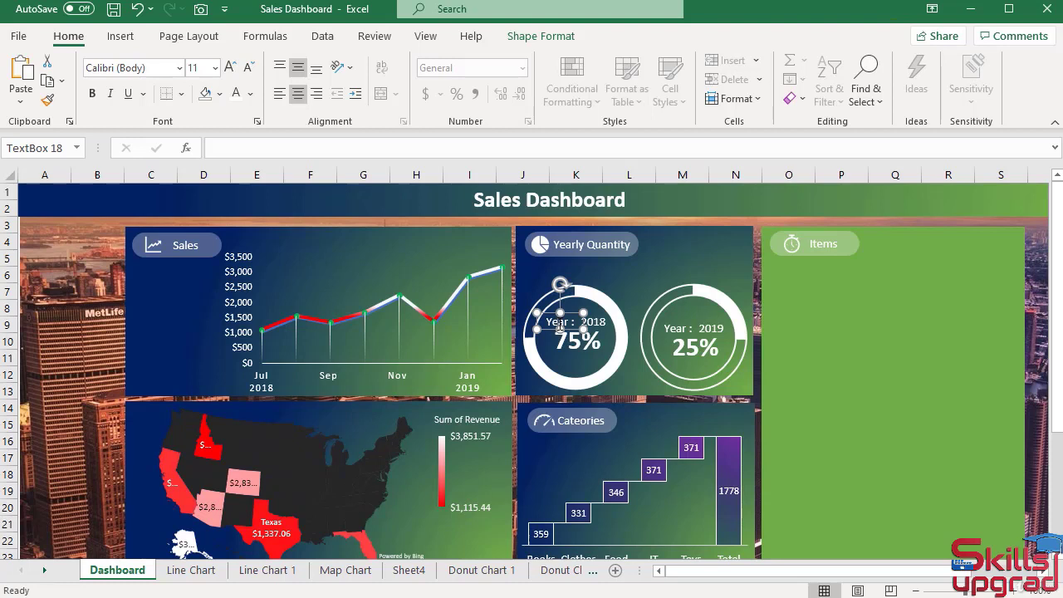
pyautogui.click(600, 321)
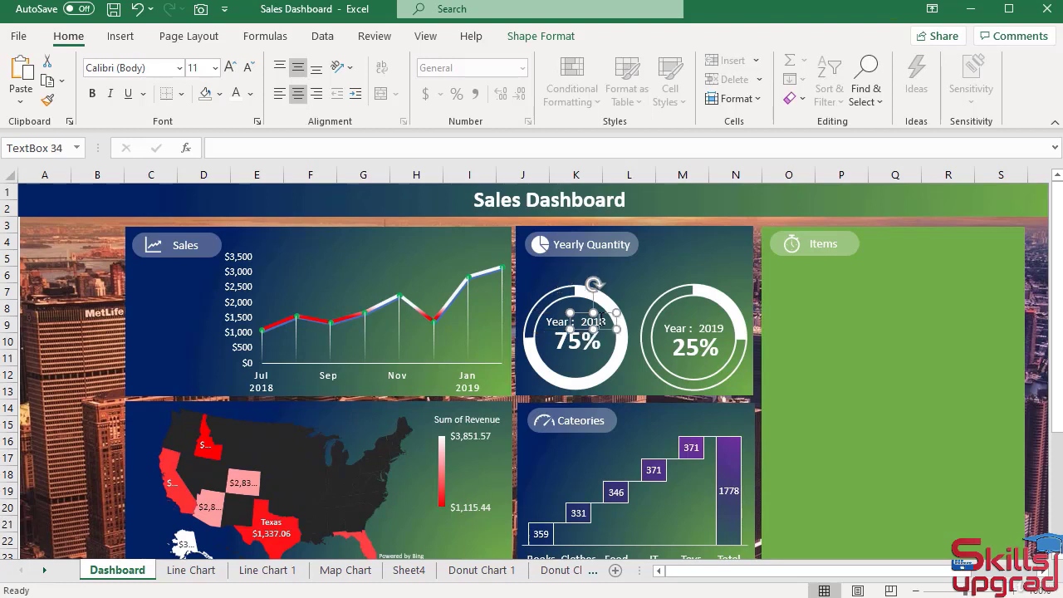
pyautogui.keyDown('ctrl'); pyautogui.click(555, 322); pyautogui.keyUp('ctrl')
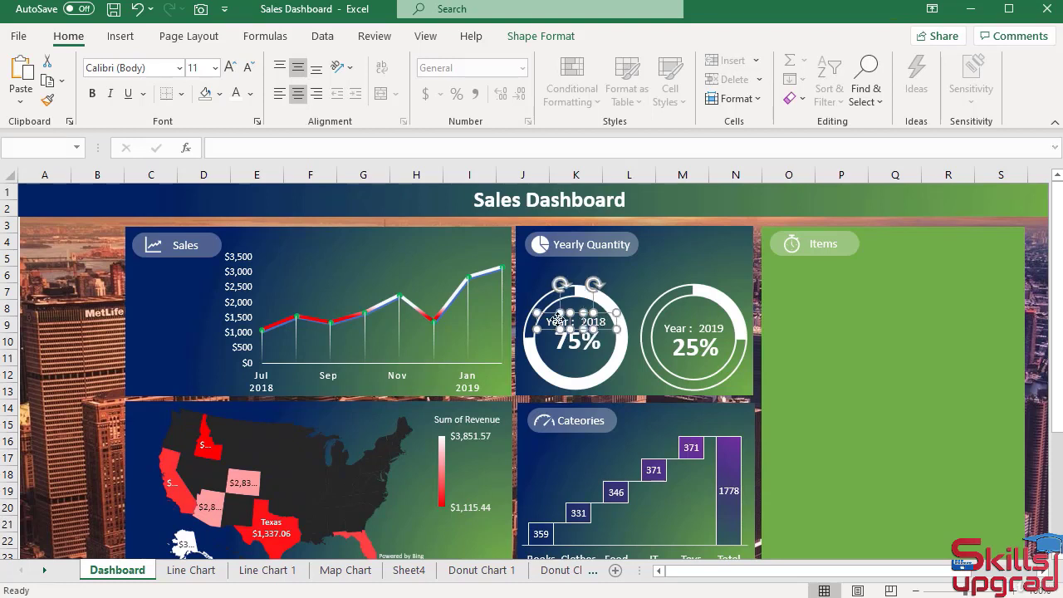
pyautogui.click(48, 81)
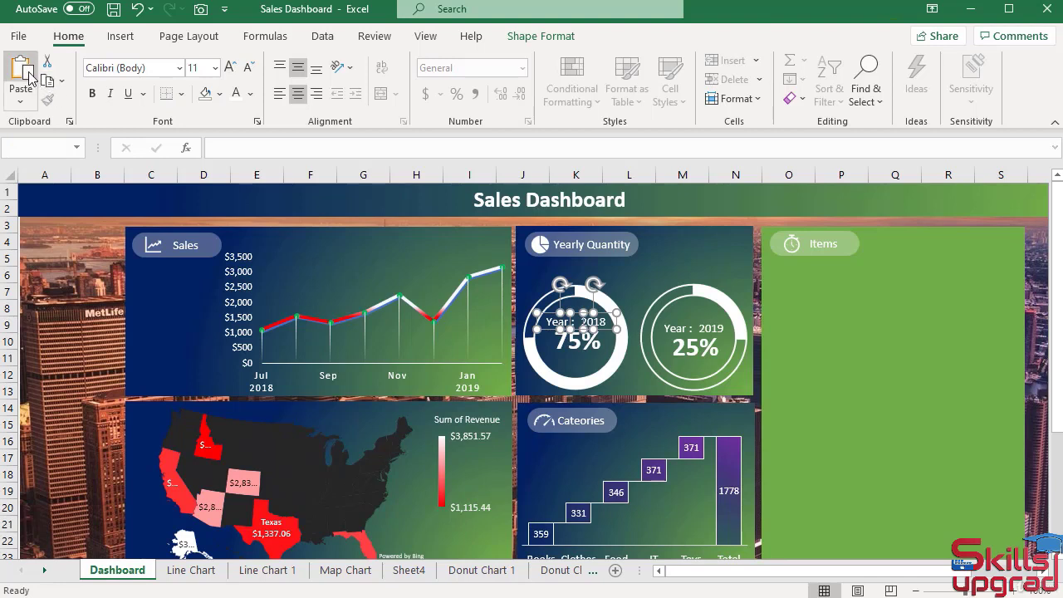
pyautogui.click(21, 73)
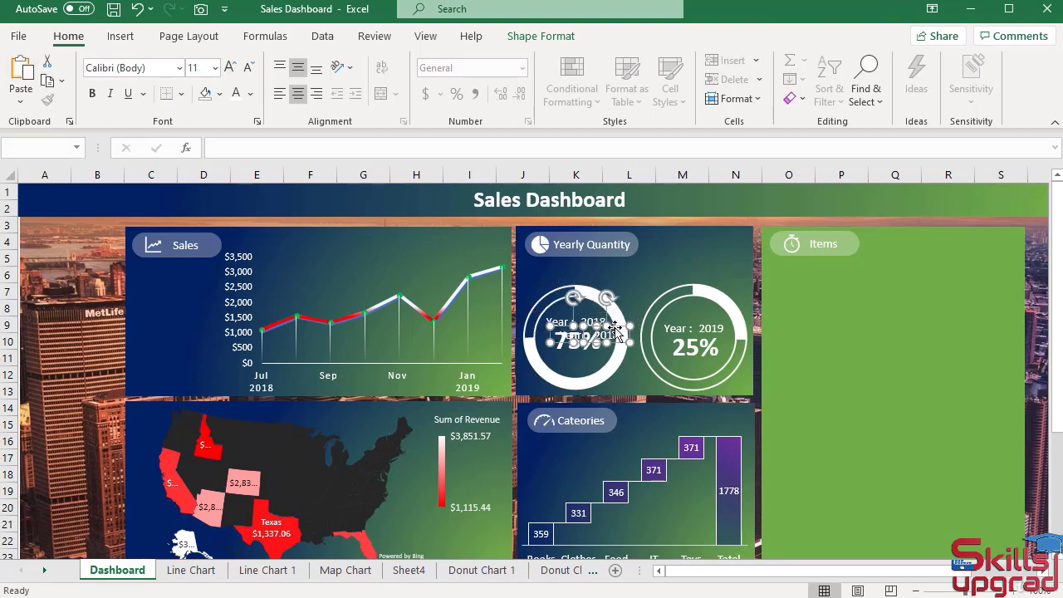
pyautogui.moveTo(616, 330); pyautogui.dragTo(602, 264)
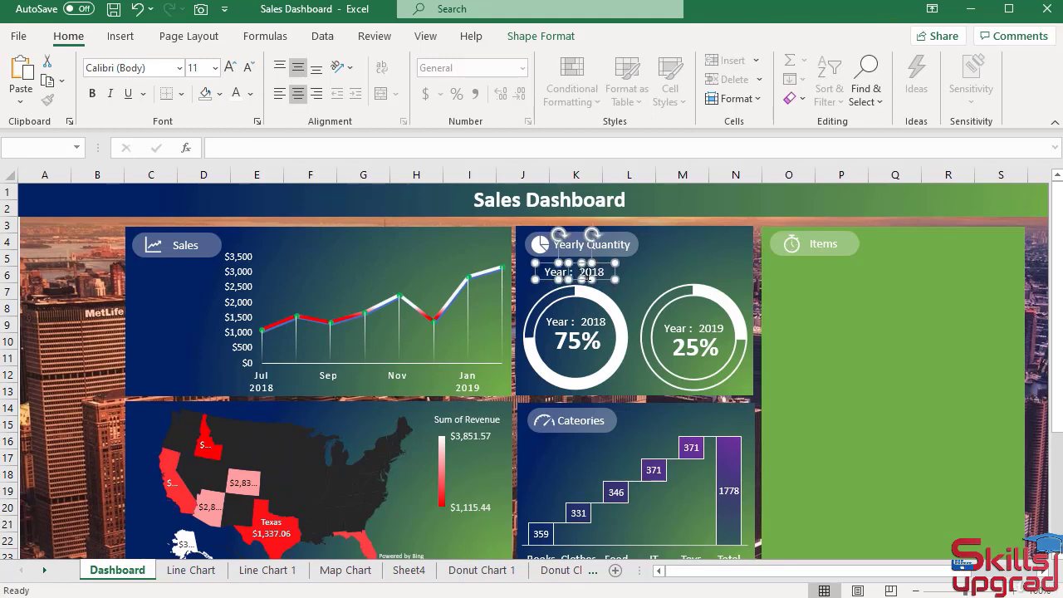
pyautogui.click(67, 293)
# Replace the copied "Year :" label's text with "Quantity" and enlarge its text box to about 0.82" wide and 0.24" high.
pyautogui.click(559, 272)
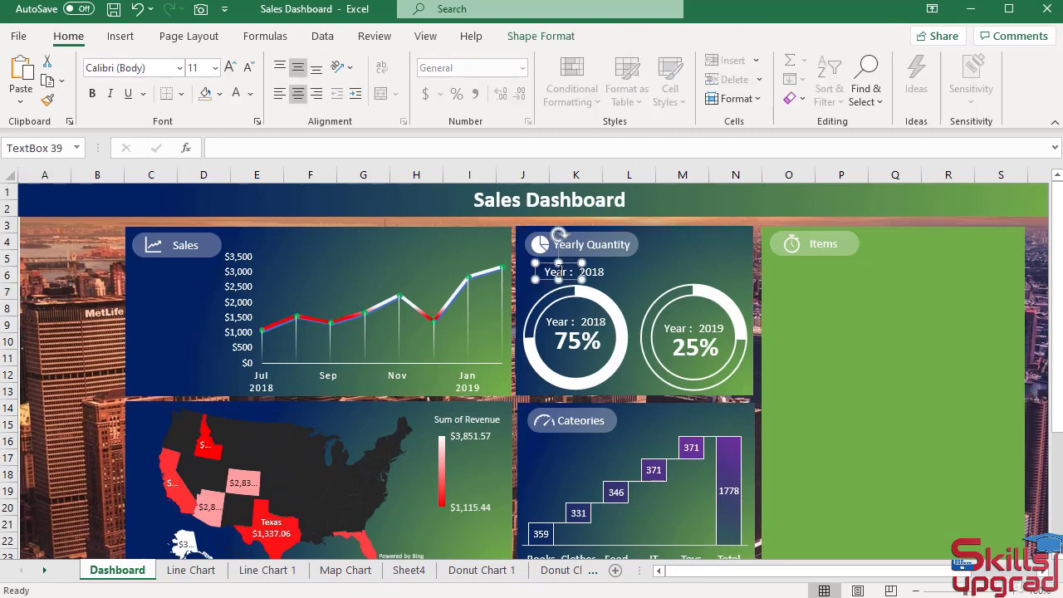
pyautogui.click(579, 272)
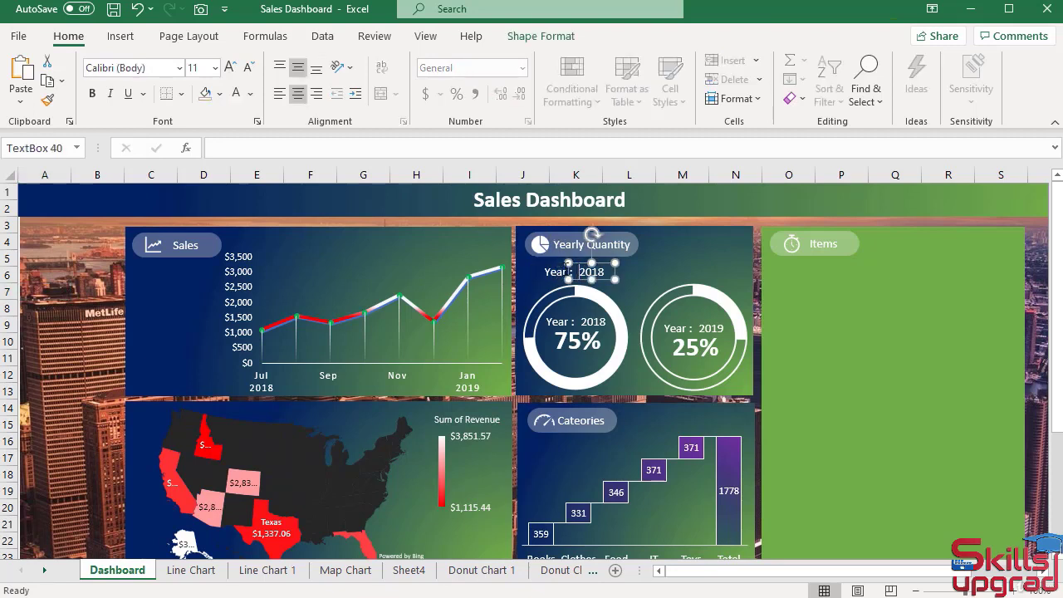
pyautogui.click(559, 270)
pyautogui.click(571, 271)
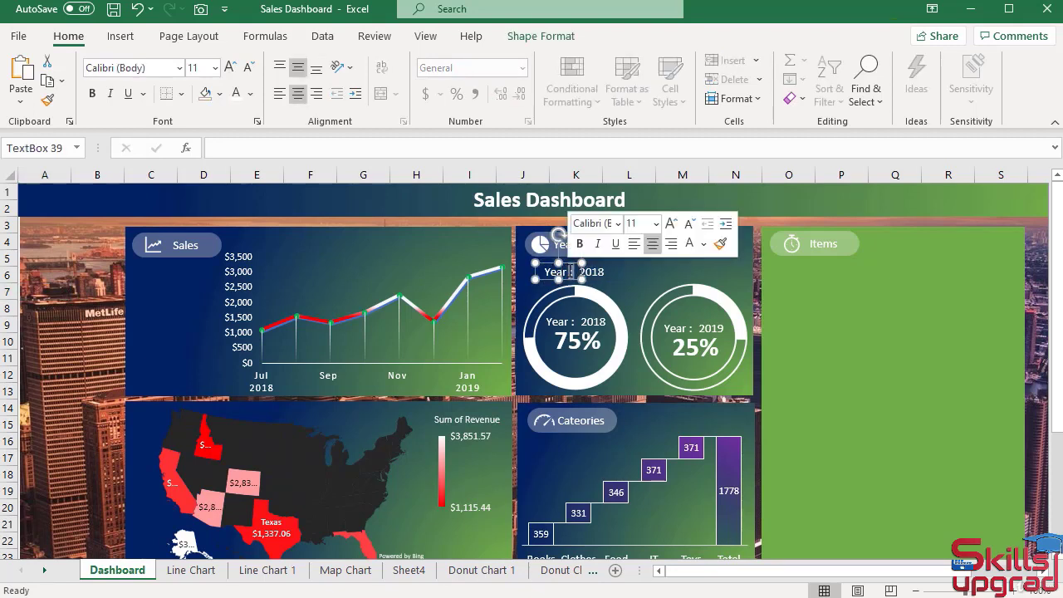
pyautogui.hotkey('ctrl', 'a')
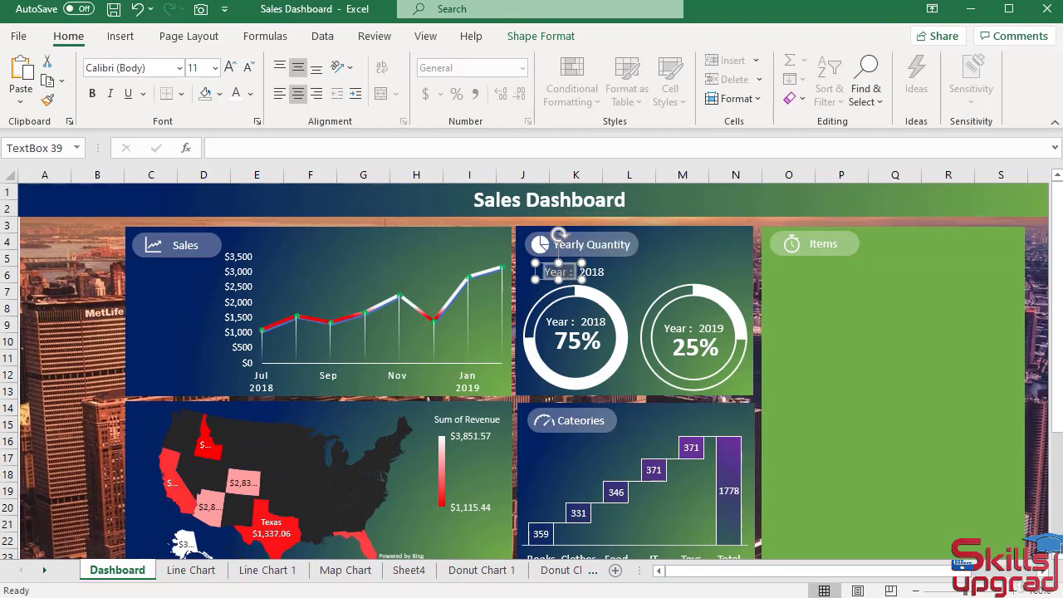
pyautogui.write('Quantity')
pyautogui.moveTo(558, 280)
pyautogui.mouseDown()
pyautogui.moveTo(512, 276)
pyautogui.moveTo(548, 285)
pyautogui.mouseUp()
# Compare the Quantity label's size with the copied 2018 text box and set the Quantity label's height to 0.2".
pyautogui.click(592, 272)
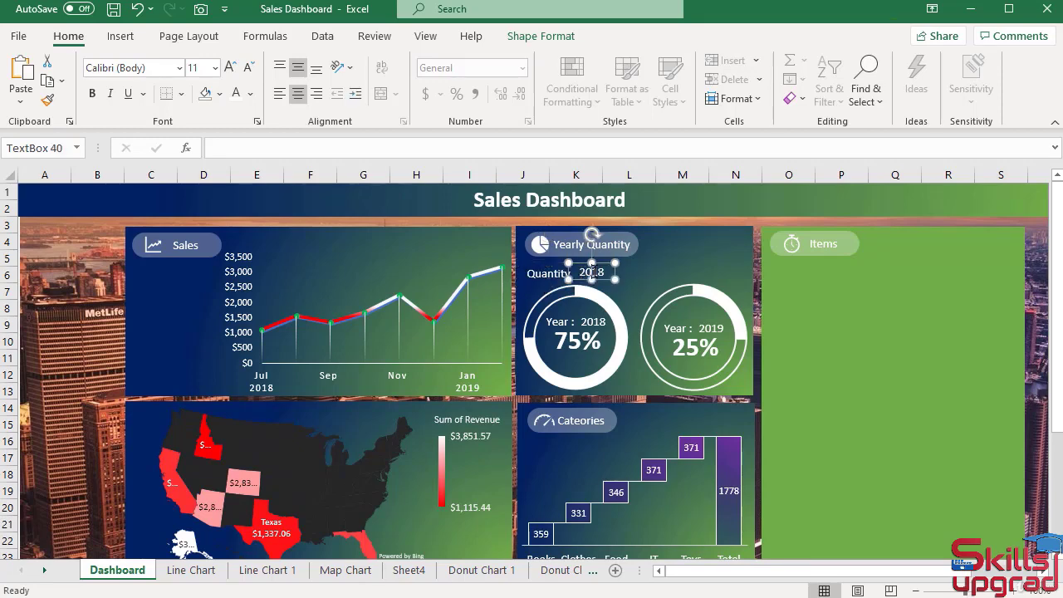
pyautogui.click(540, 37)
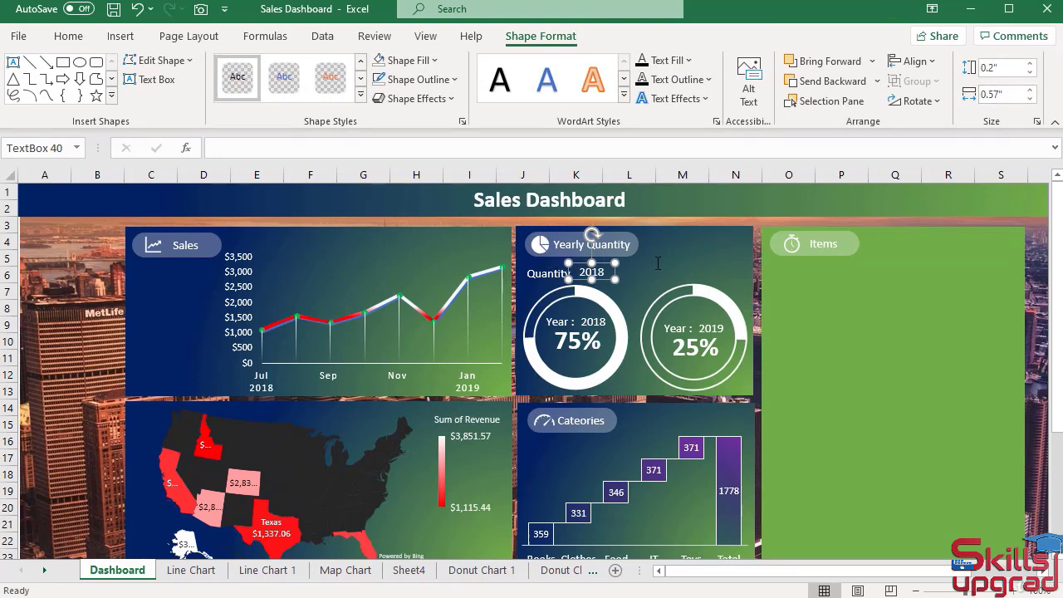
pyautogui.click(546, 276)
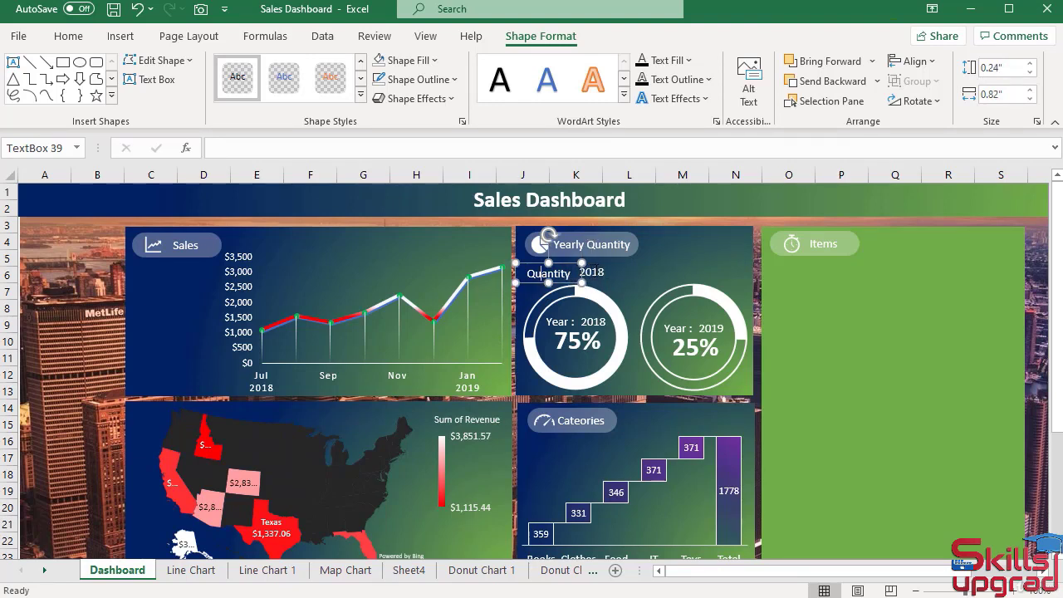
pyautogui.click(593, 272)
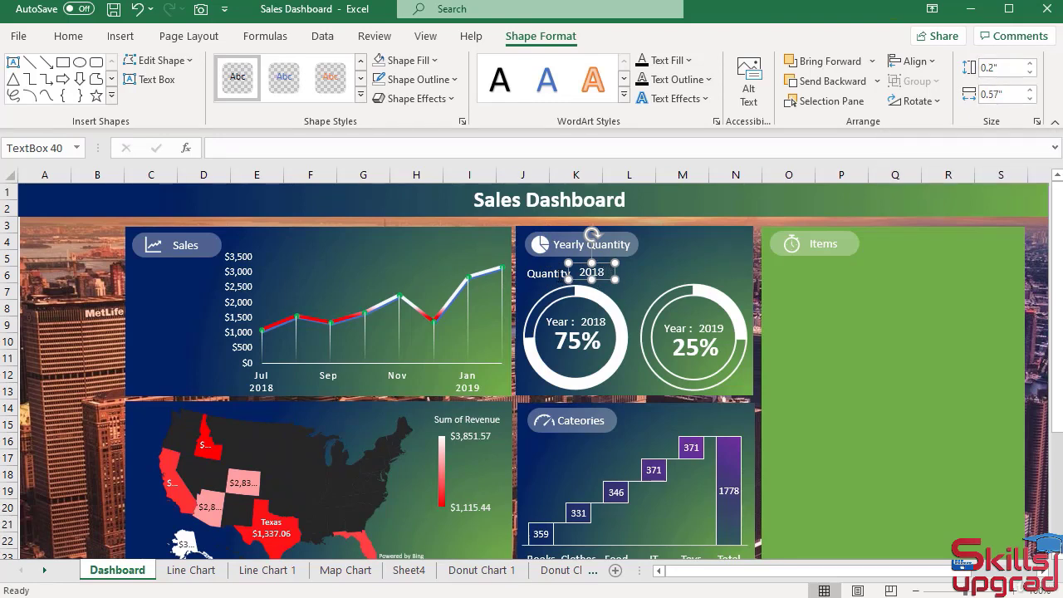
pyautogui.click(562, 272)
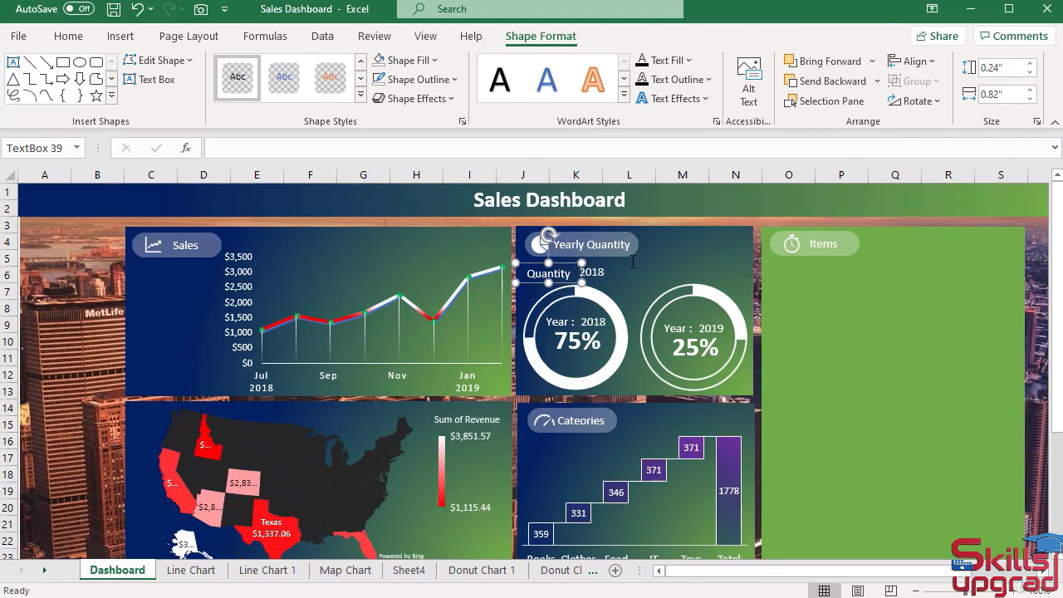
pyautogui.click(1034, 78)
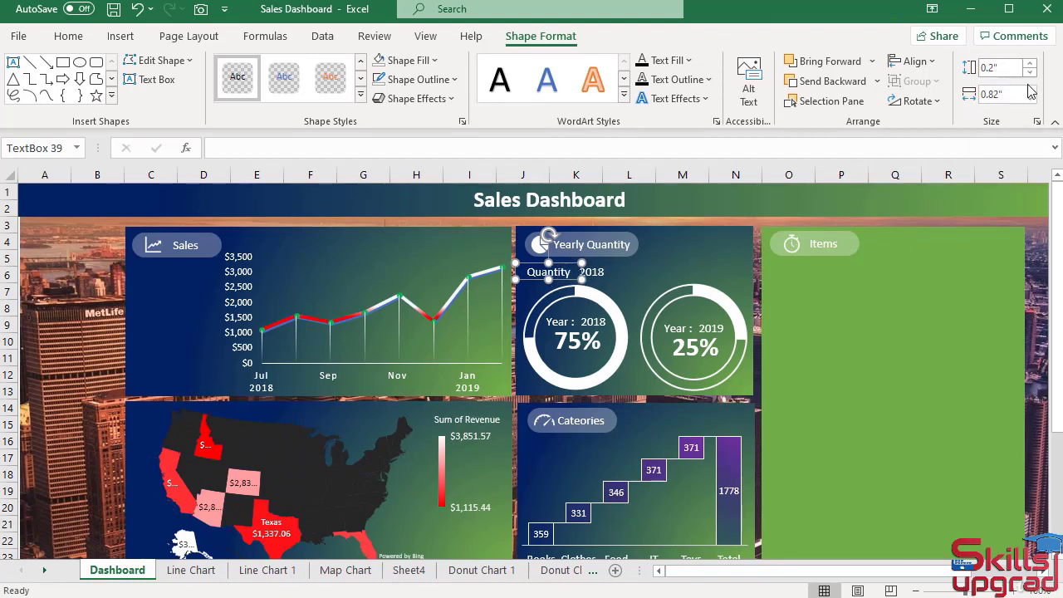
# Clear the year from the copied text box beside the Quantity label.
pyautogui.click(598, 274)
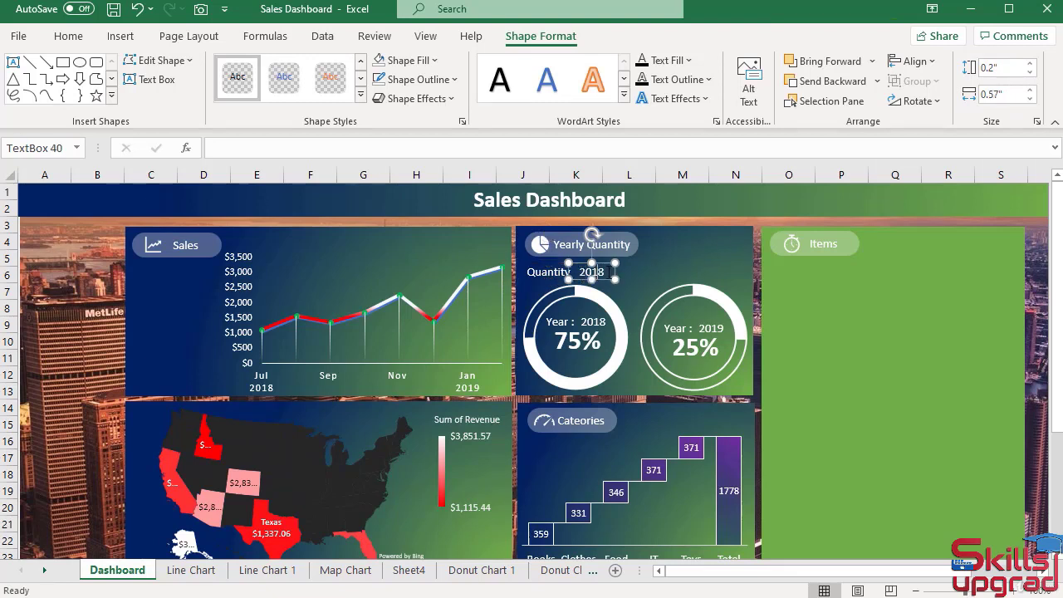
pyautogui.moveTo(611, 271); pyautogui.dragTo(582, 272)
pyautogui.press('BackSpace')
# On the Donut Chart 1 sheet, enter =A4 in cell A8 and fill it down to A9.
pyautogui.click(44, 572)
pyautogui.click(44, 572)
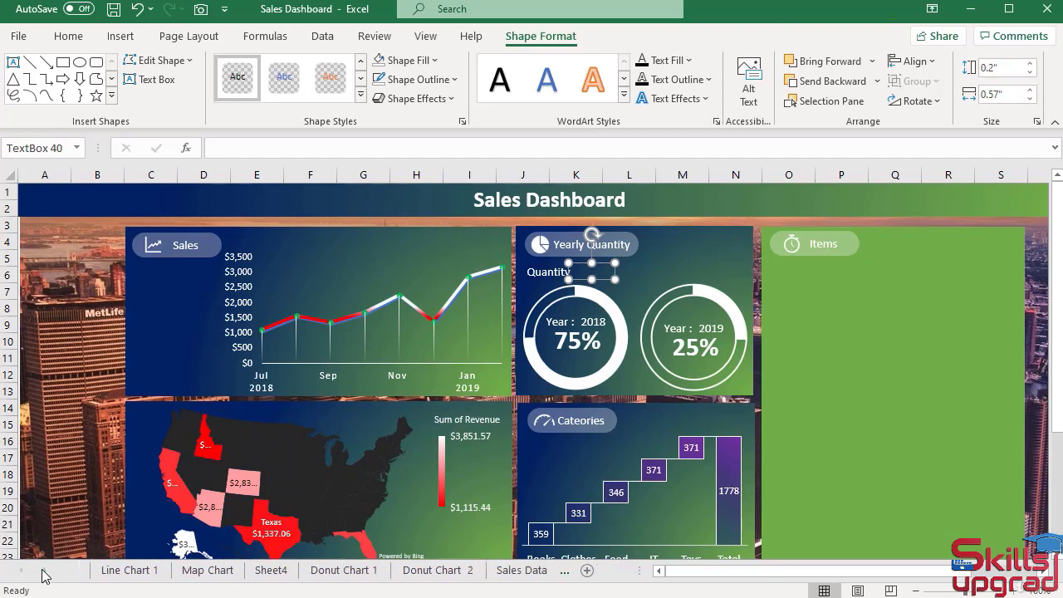
pyautogui.click(317, 571)
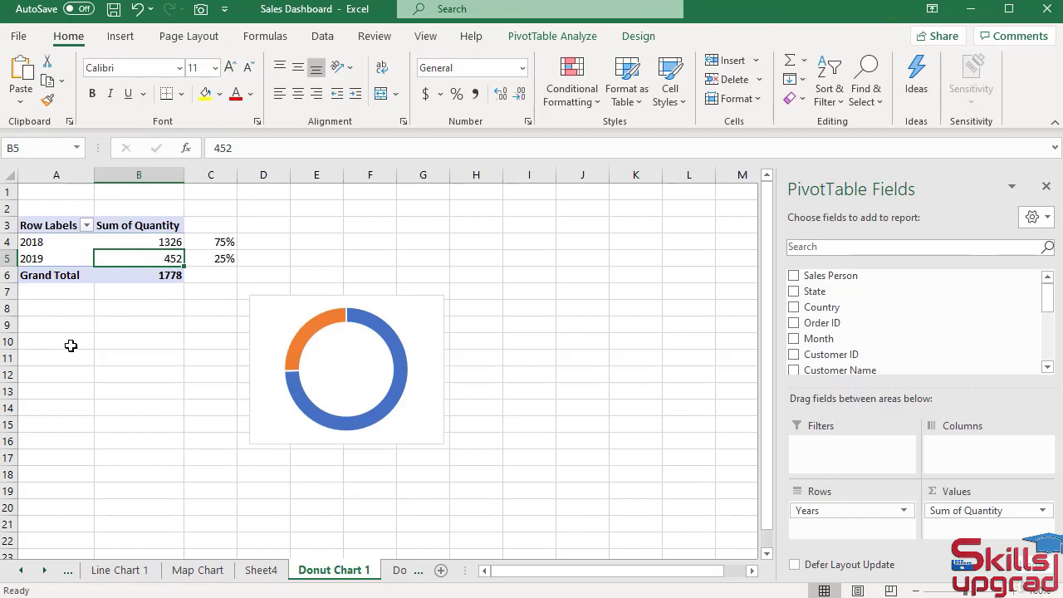
pyautogui.click(58, 308)
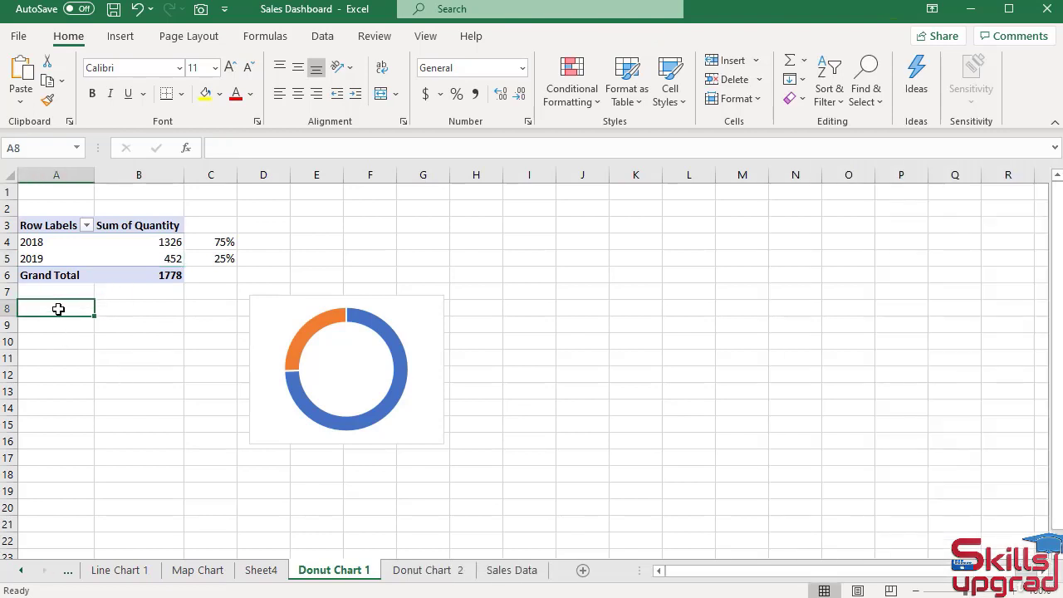
pyautogui.write('=')
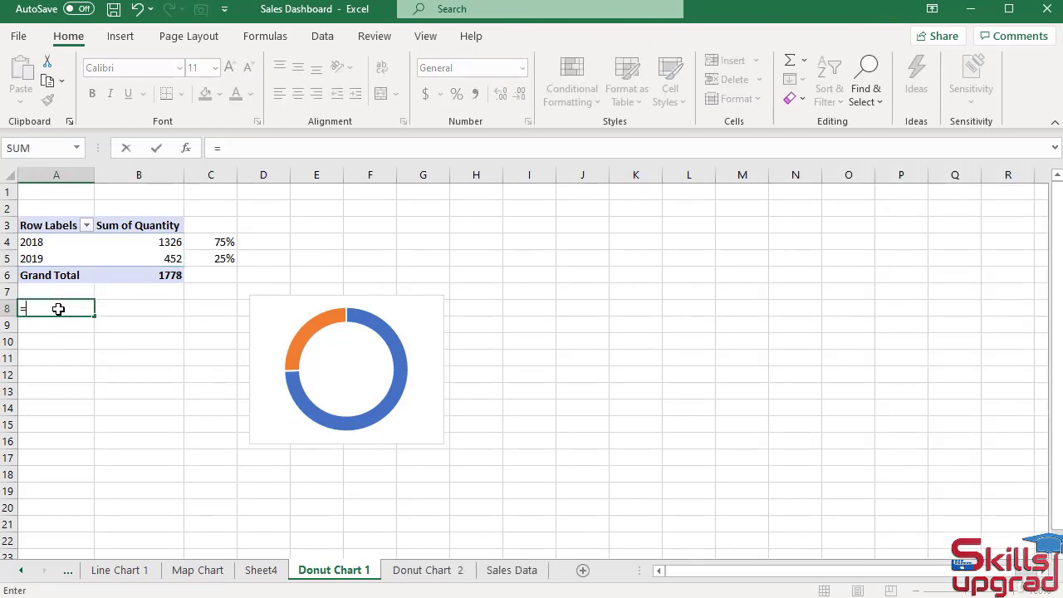
pyautogui.click(56, 241)
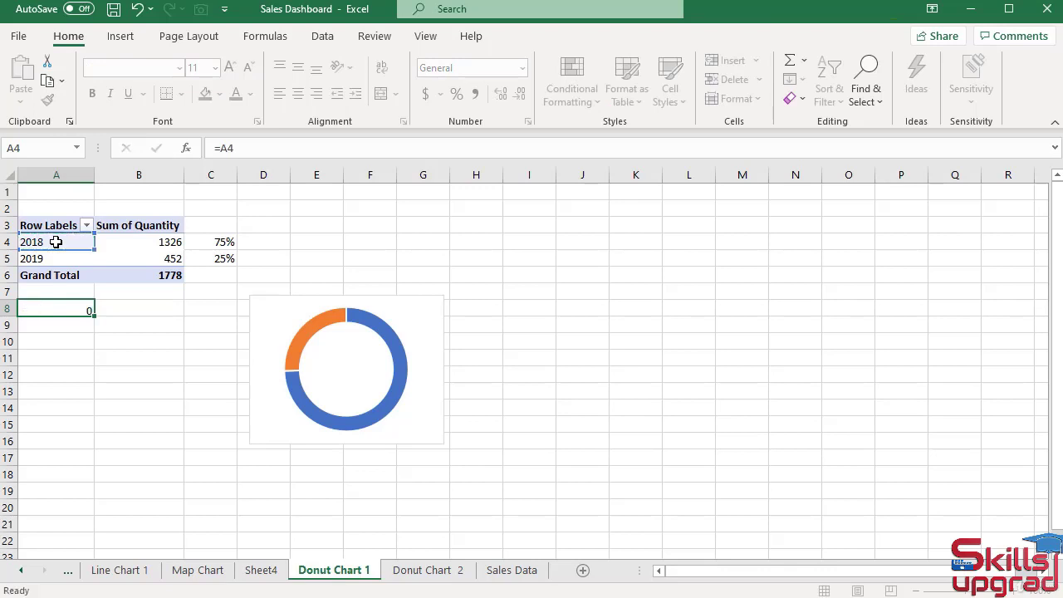
pyautogui.press('Return')
pyautogui.click(81, 311)
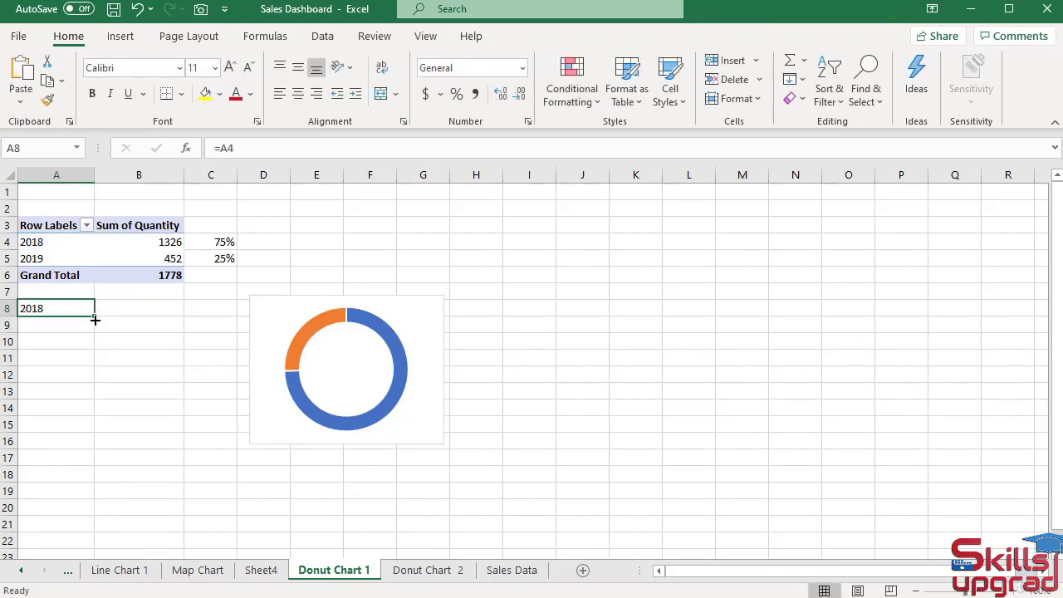
pyautogui.moveTo(95, 319); pyautogui.dragTo(96, 330)
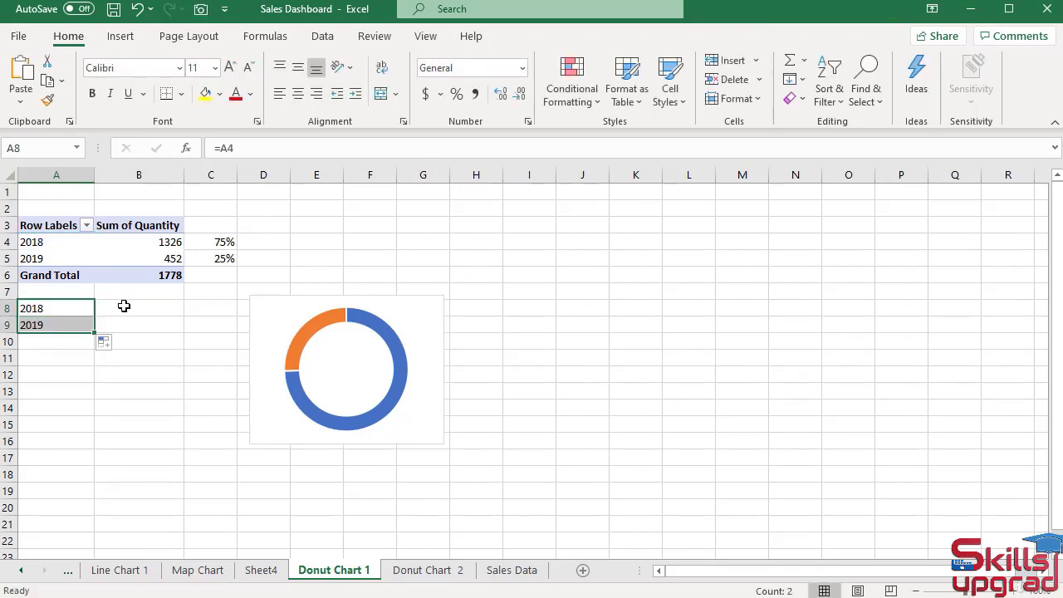
# Enter =GETPIVOTDATA("Quantity",$A$3,"Years",2018) in cell B8 by referencing B4, and fill it down to B9.
pyautogui.click(123, 306)
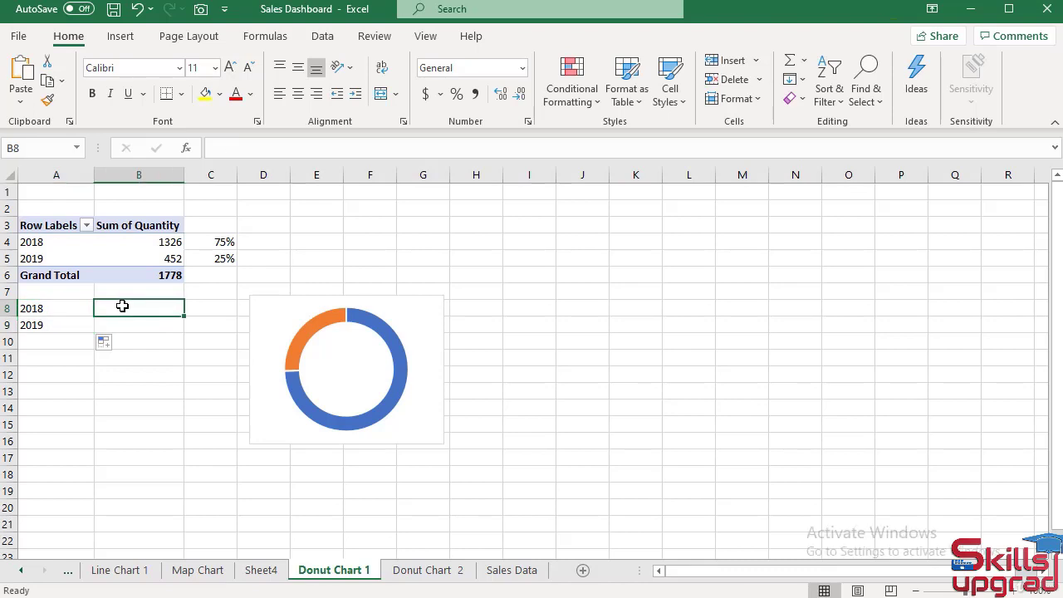
pyautogui.write('=')
pyautogui.click(171, 243)
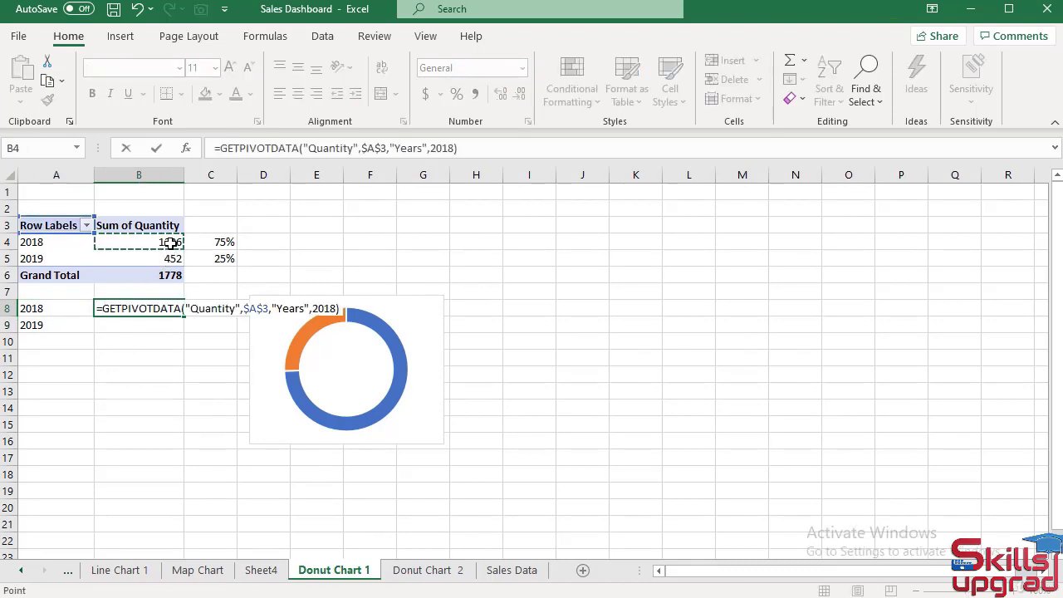
pyautogui.press('Return')
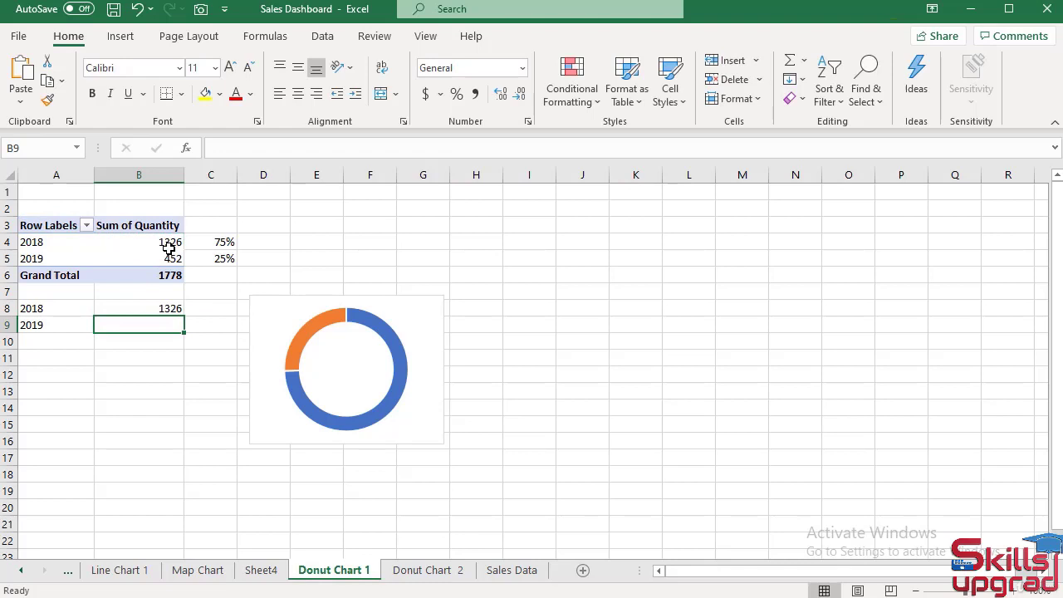
pyautogui.click(152, 307)
pyautogui.moveTo(184, 316); pyautogui.dragTo(186, 328)
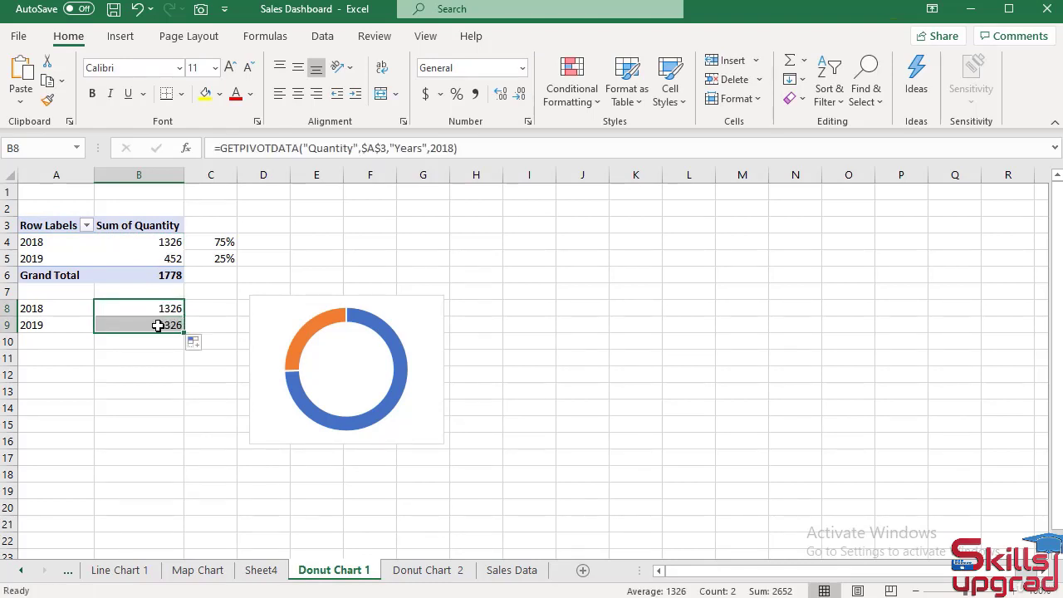
# Replace the formula in cell B9 with a reference to the pivot table's 2019 quantity in B5.
pyautogui.click(157, 326)
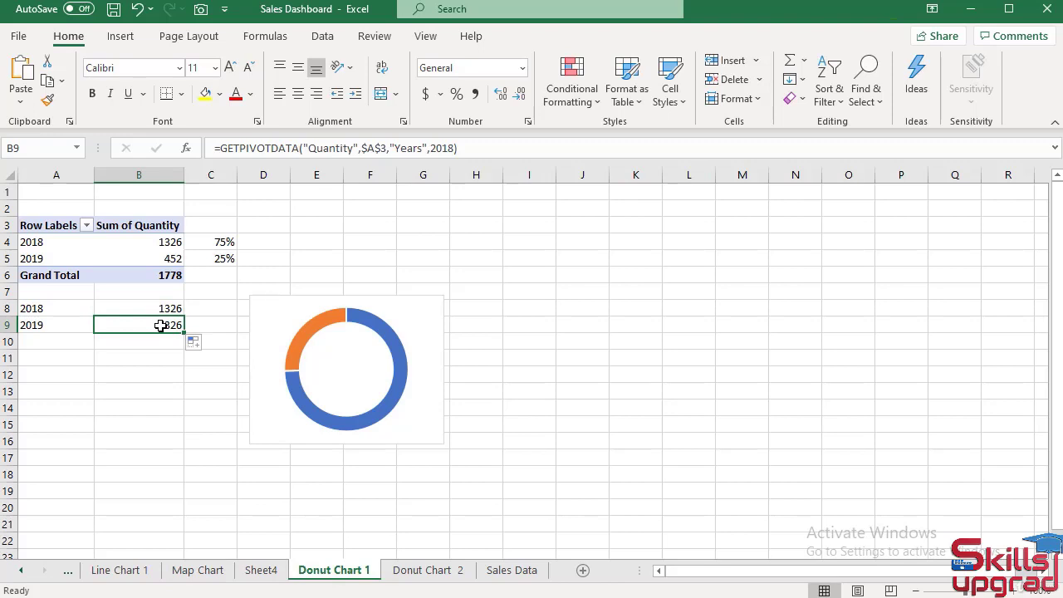
pyautogui.write('=')
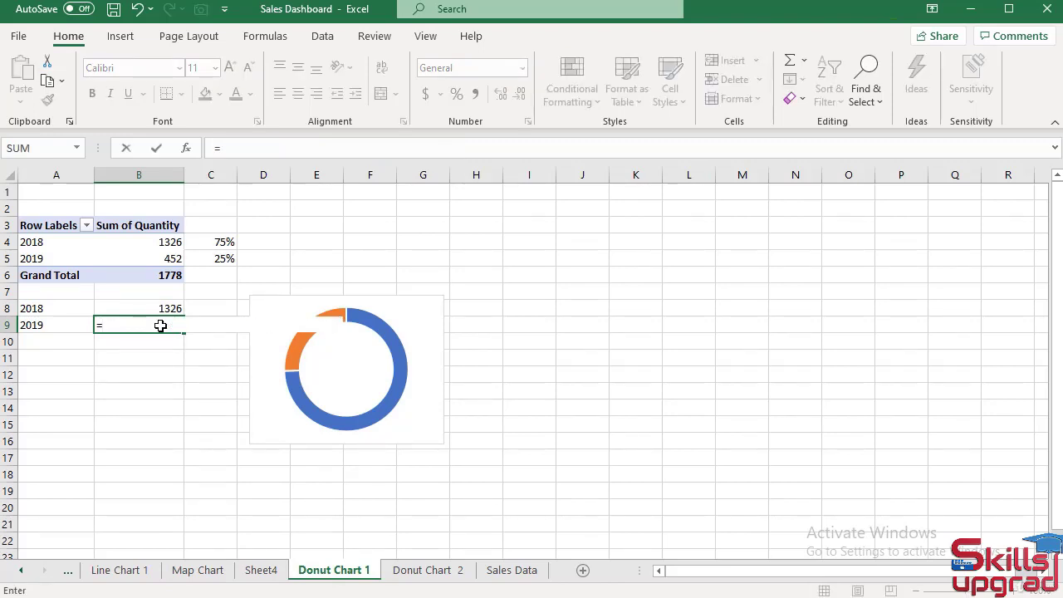
pyautogui.click(162, 258)
pyautogui.press('Return')
# On the Dashboard sheet, link the empty text box beside the Quantity label to ='Donut Chart 1'!B8.
pyautogui.click(68, 569)
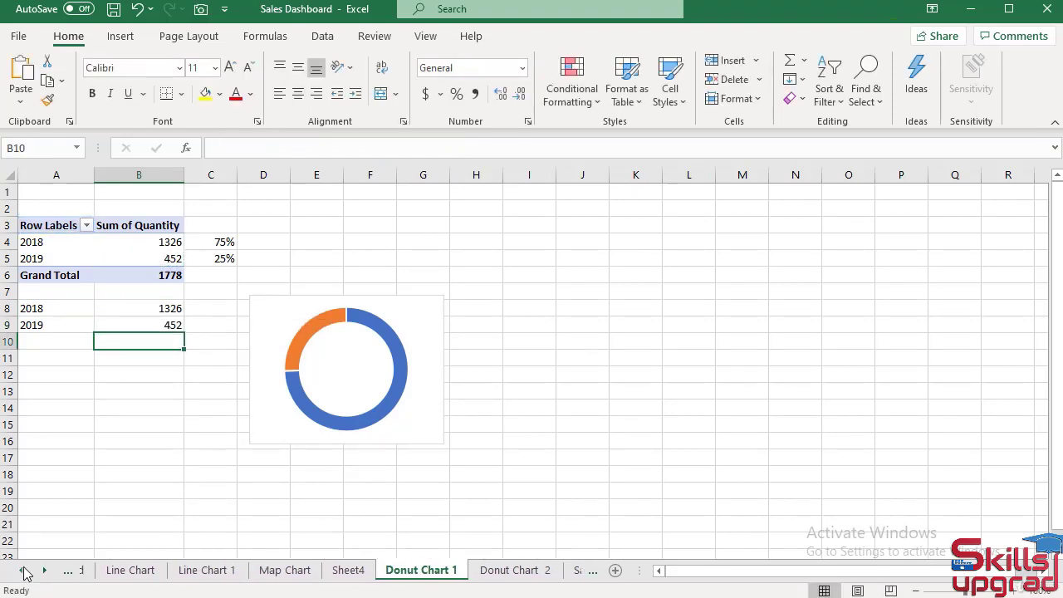
pyautogui.click(68, 570)
pyautogui.click(116, 570)
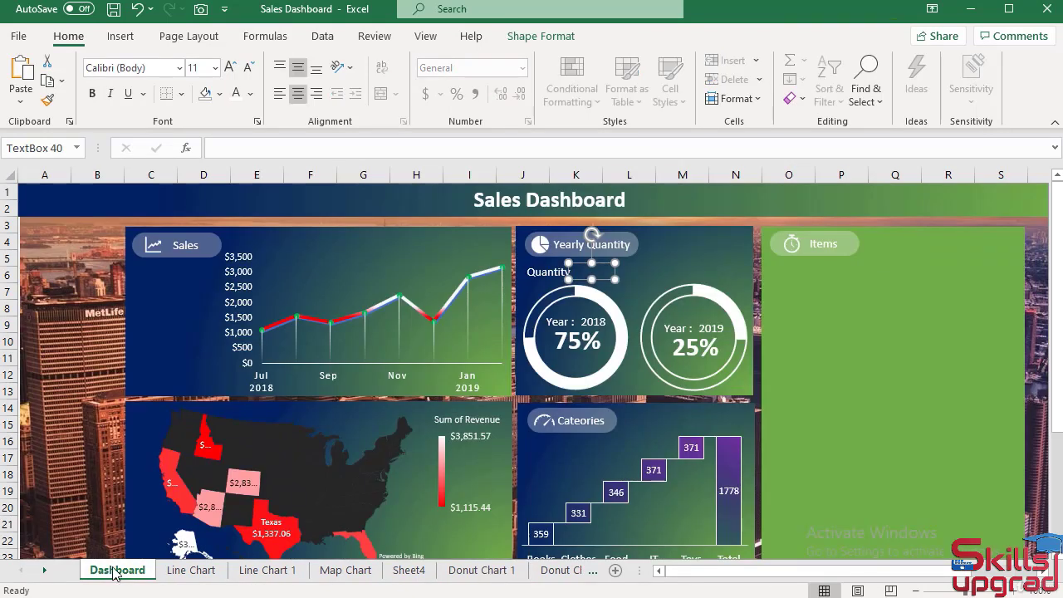
pyautogui.click(238, 150)
pyautogui.write('=')
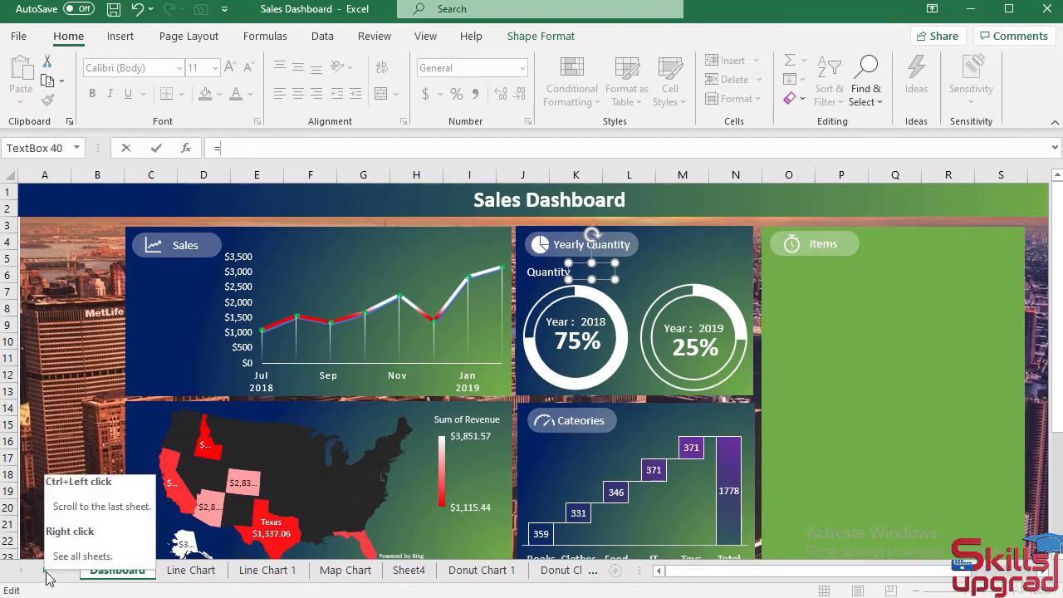
pyautogui.click(46, 572)
pyautogui.click(47, 572)
pyautogui.click(329, 571)
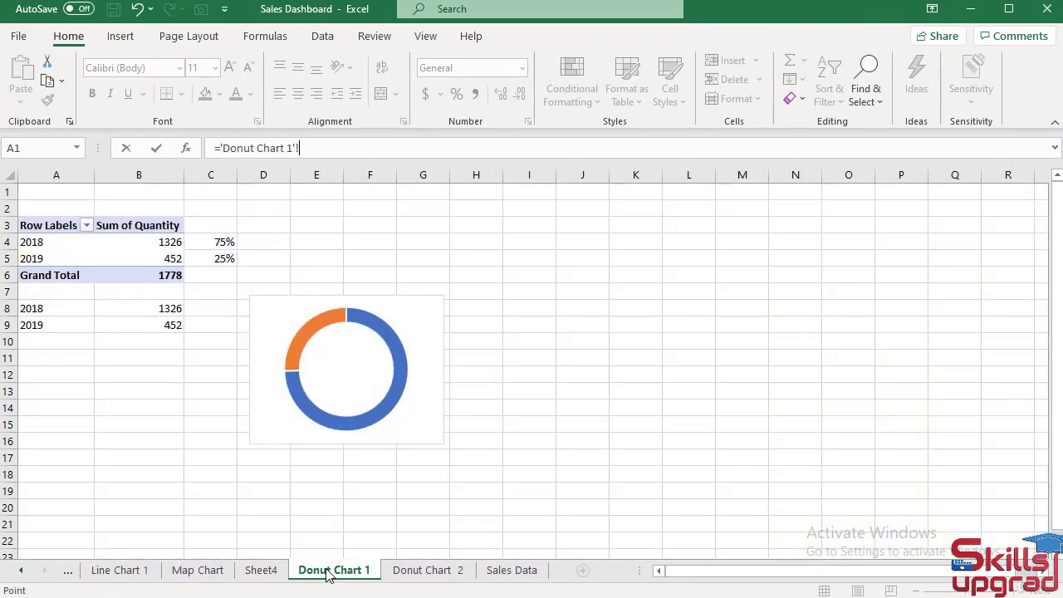
pyautogui.click(171, 308)
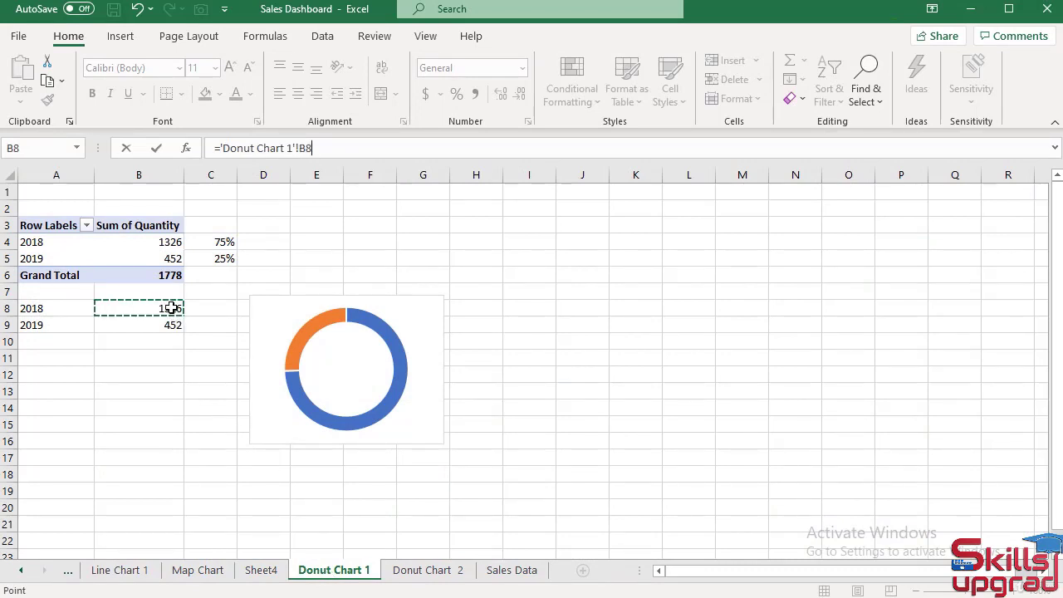
pyautogui.press('Return')
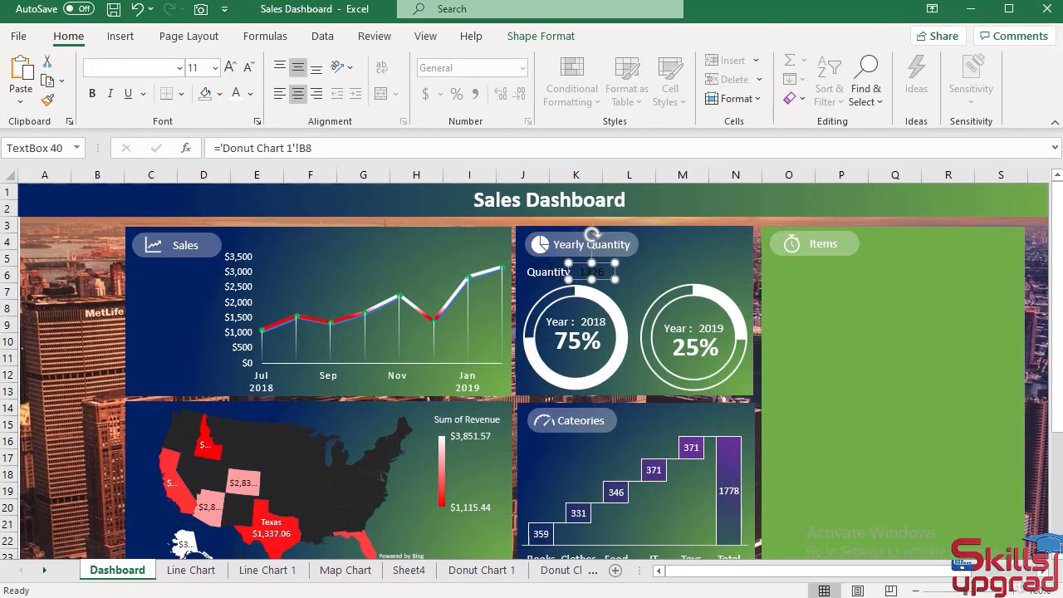
# Copy the Quantity label's formatting onto the linked quantity value beside it with Format Painter.
pyautogui.click(548, 267)
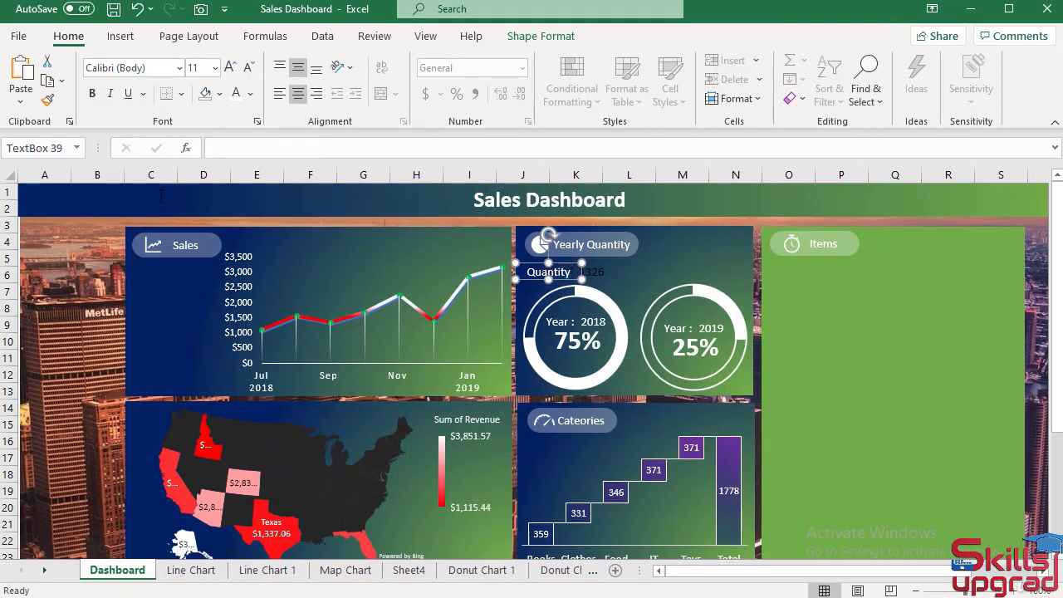
pyautogui.click(49, 101)
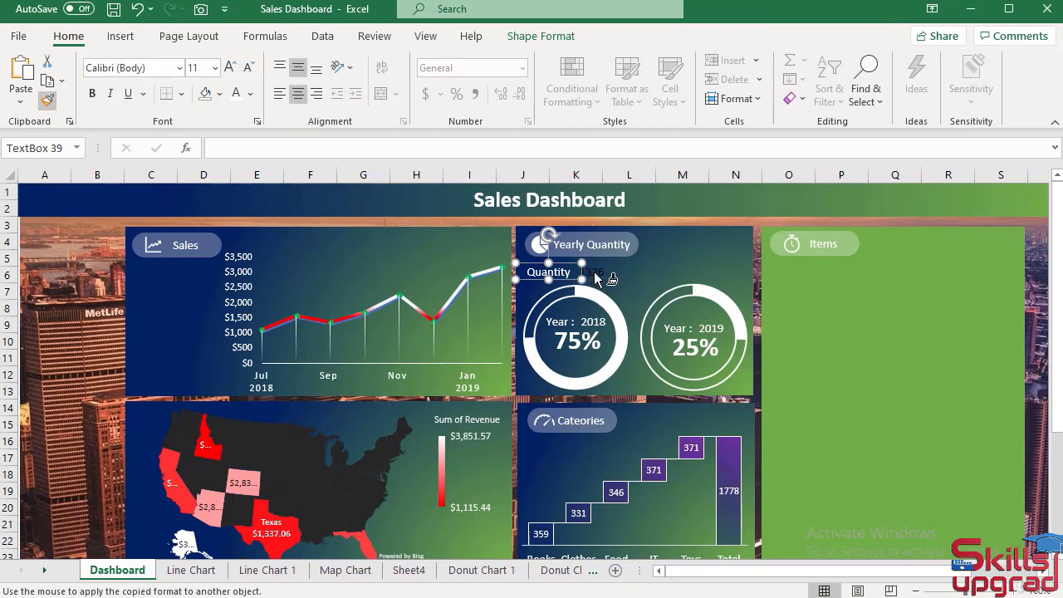
pyautogui.click(595, 277)
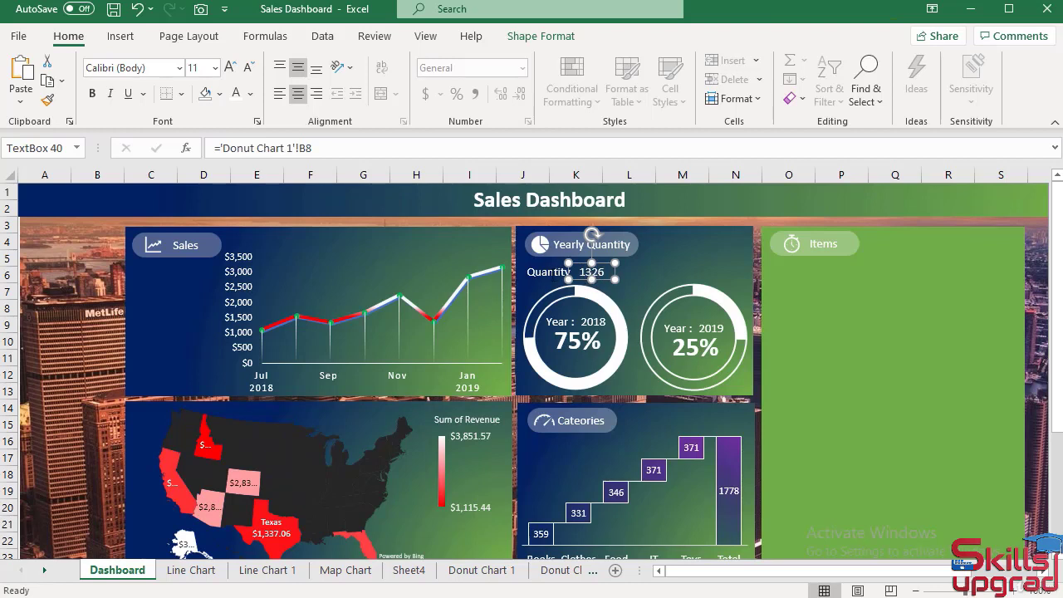
# Shift the Quantity label and its value slightly right together, and place a copy of both above the 2019 doughnut.
pyautogui.keyDown('shift'); pyautogui.click(546, 271); pyautogui.keyUp('shift')
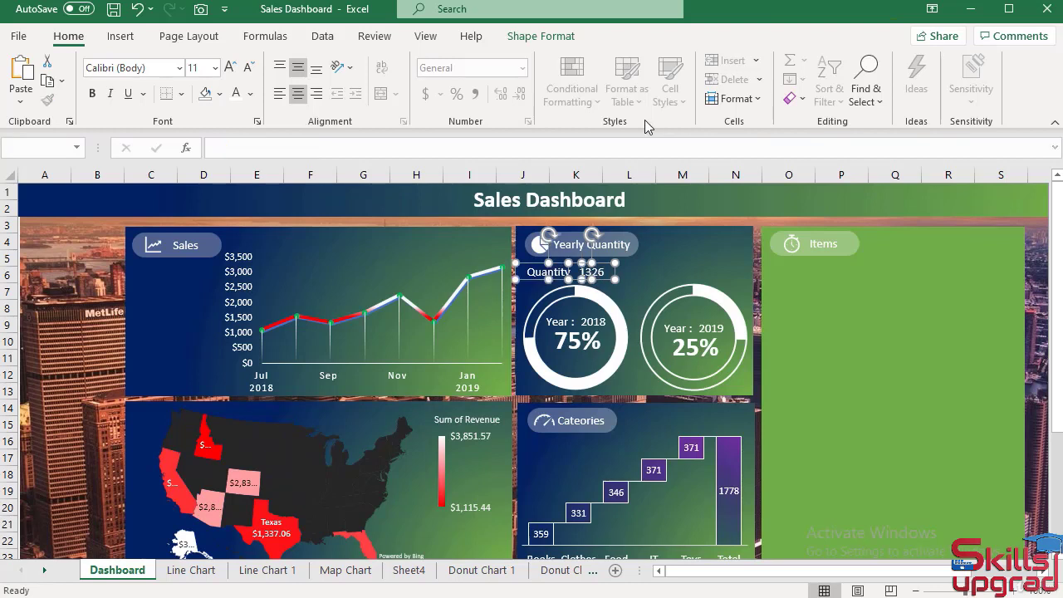
pyautogui.moveTo(604, 283); pyautogui.dragTo(609, 279)
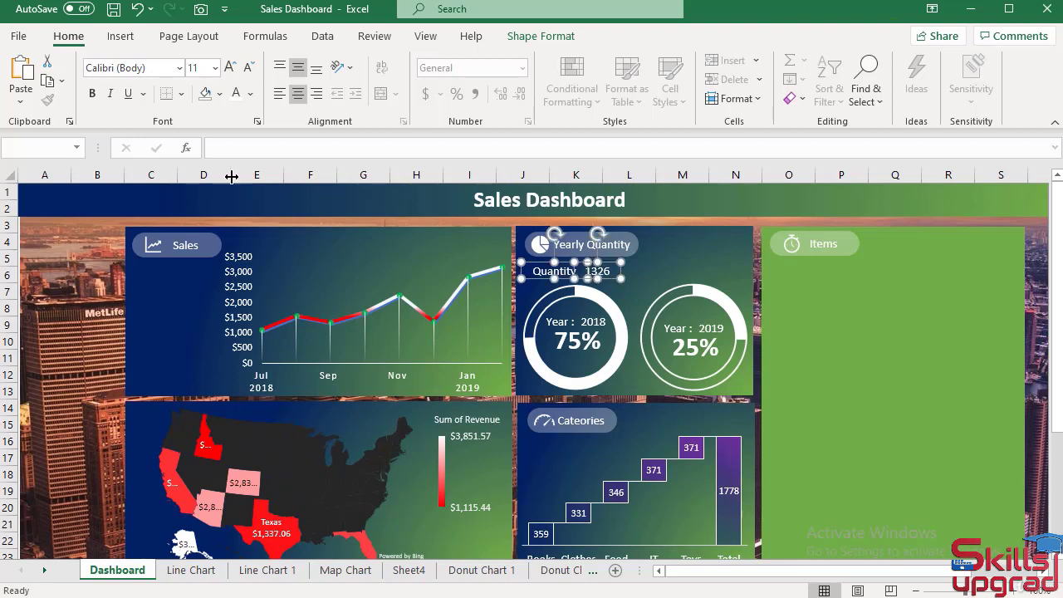
pyautogui.click(47, 80)
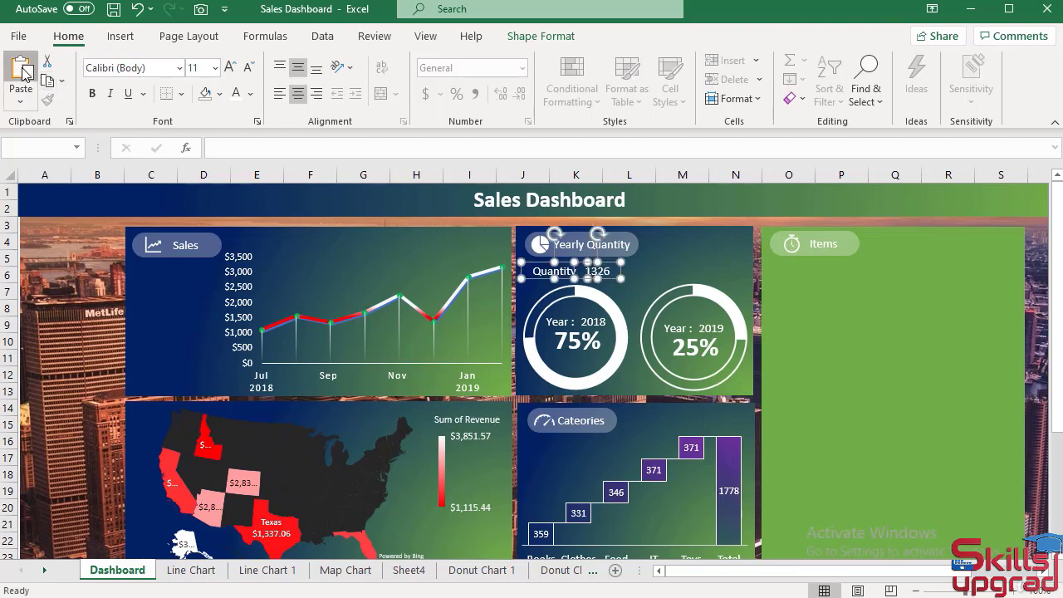
pyautogui.click(20, 74)
pyautogui.moveTo(624, 295); pyautogui.dragTo(728, 279)
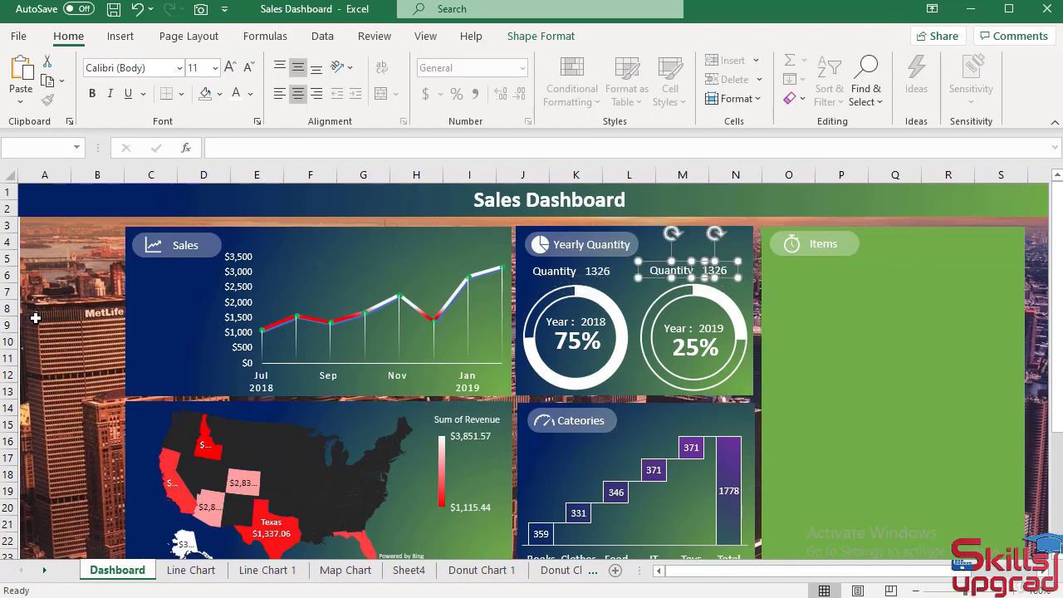
pyautogui.click(68, 320)
# Link the copied quantity value above the 2019 doughnut to ='Donut Chart 1'!B9.
pyautogui.click(716, 267)
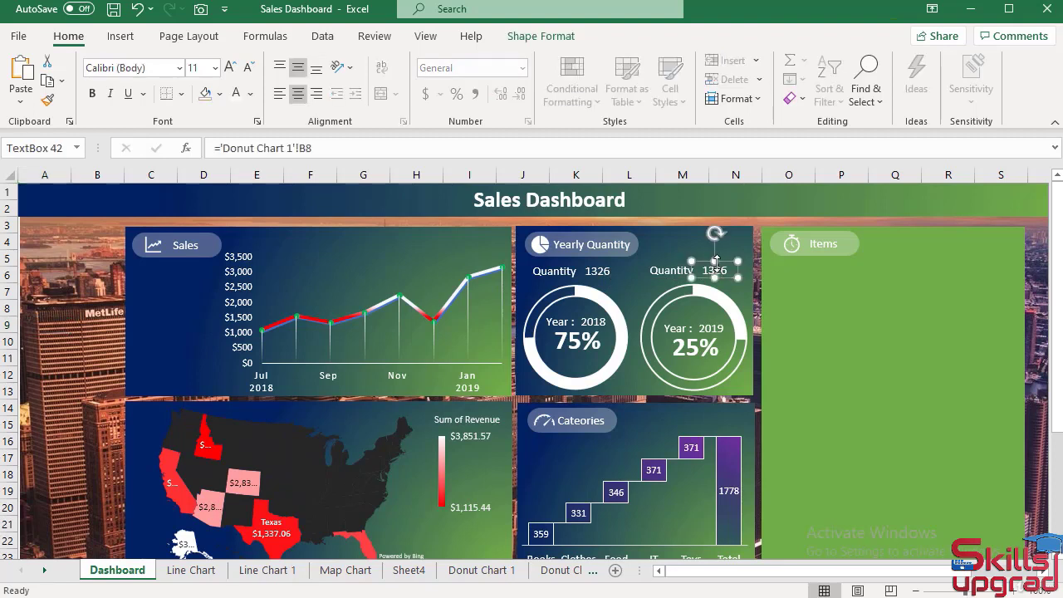
pyautogui.moveTo(323, 145); pyautogui.dragTo(214, 147)
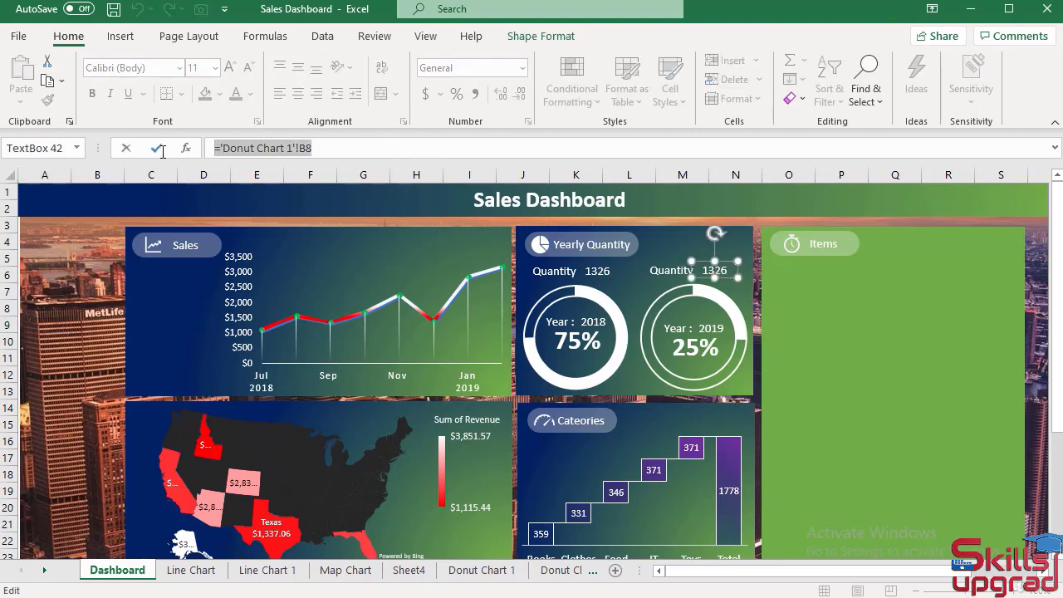
pyautogui.write('=')
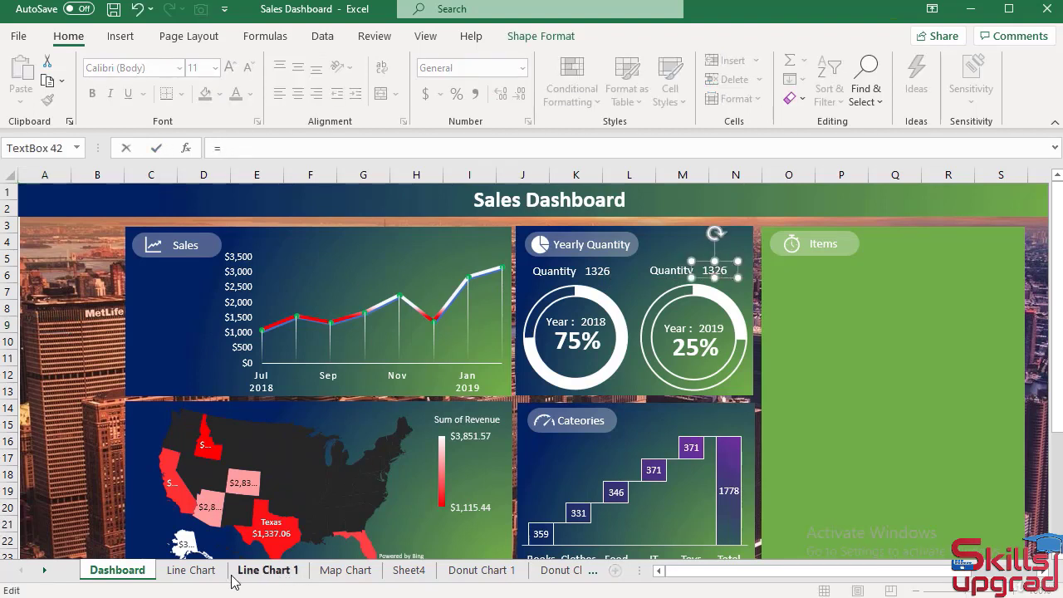
pyautogui.click(45, 570)
pyautogui.click(46, 570)
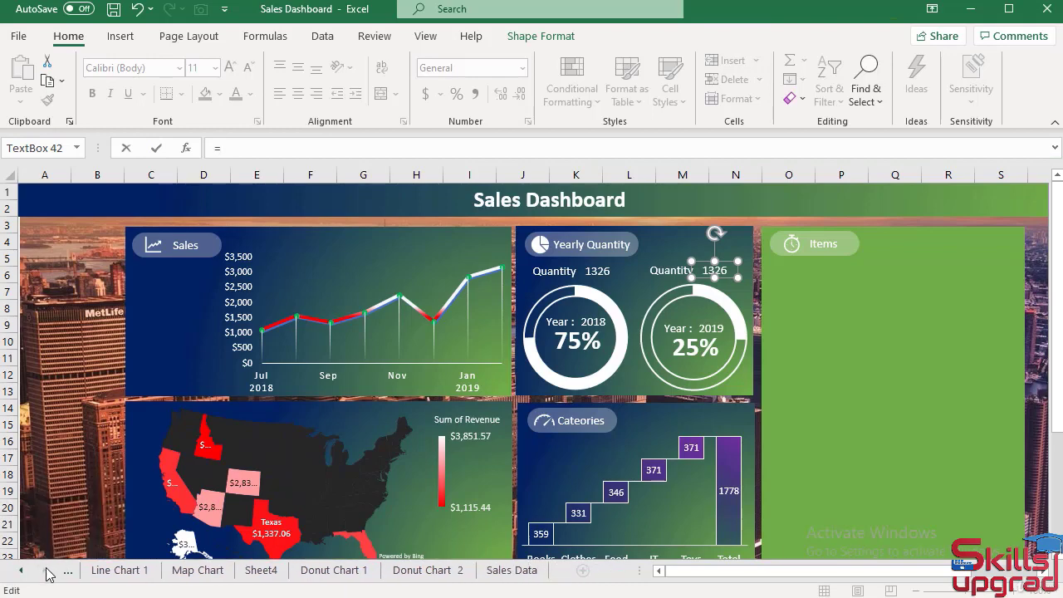
pyautogui.click(336, 571)
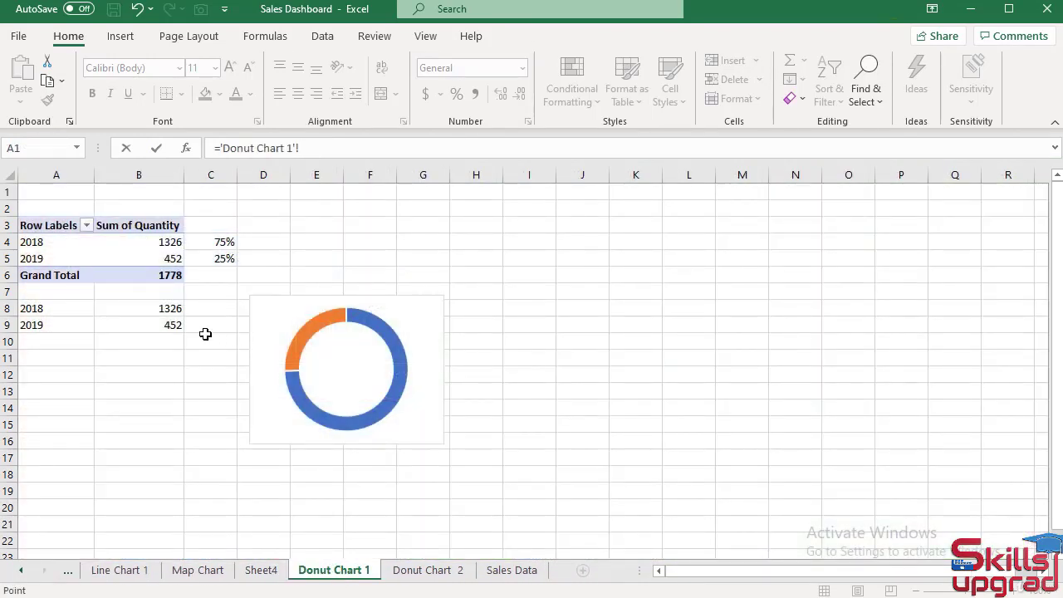
pyautogui.click(172, 324)
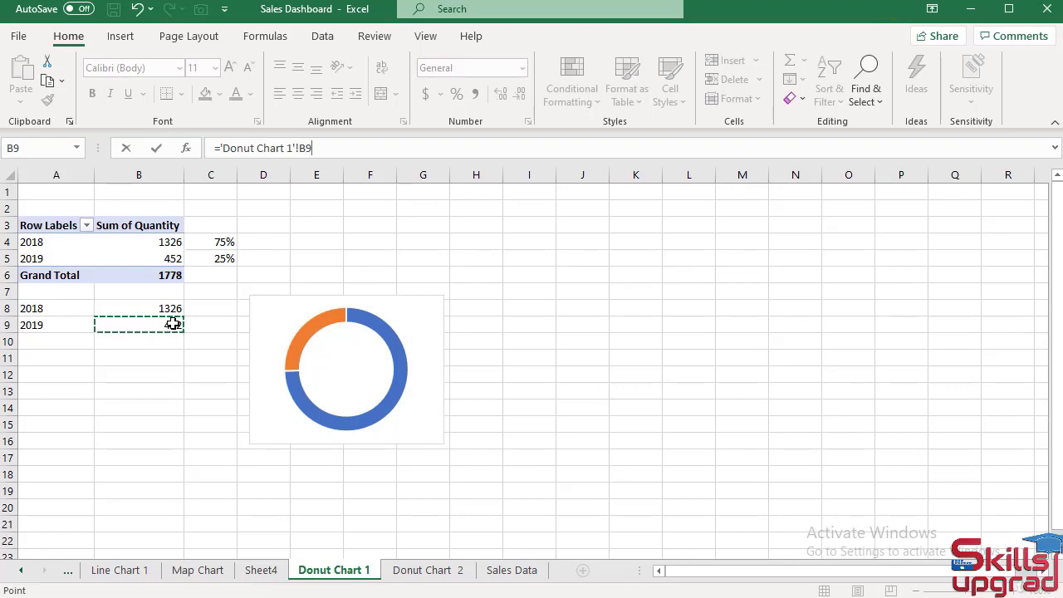
pyautogui.press('Return')
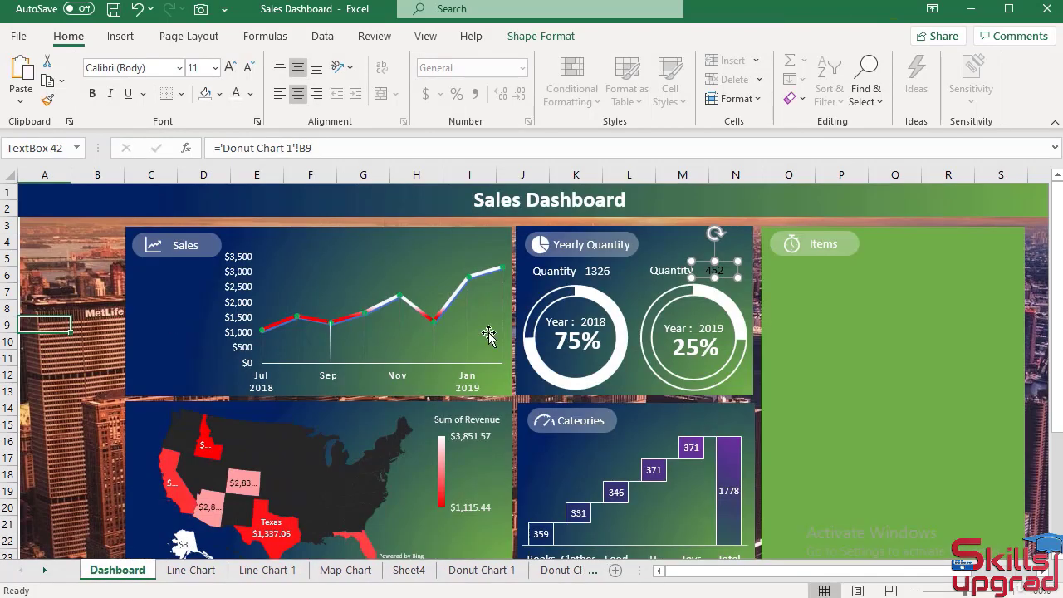
# Copy the 2018 quantity value's formatting onto the 2019 quantity value with Format Painter.
pyautogui.click(586, 270)
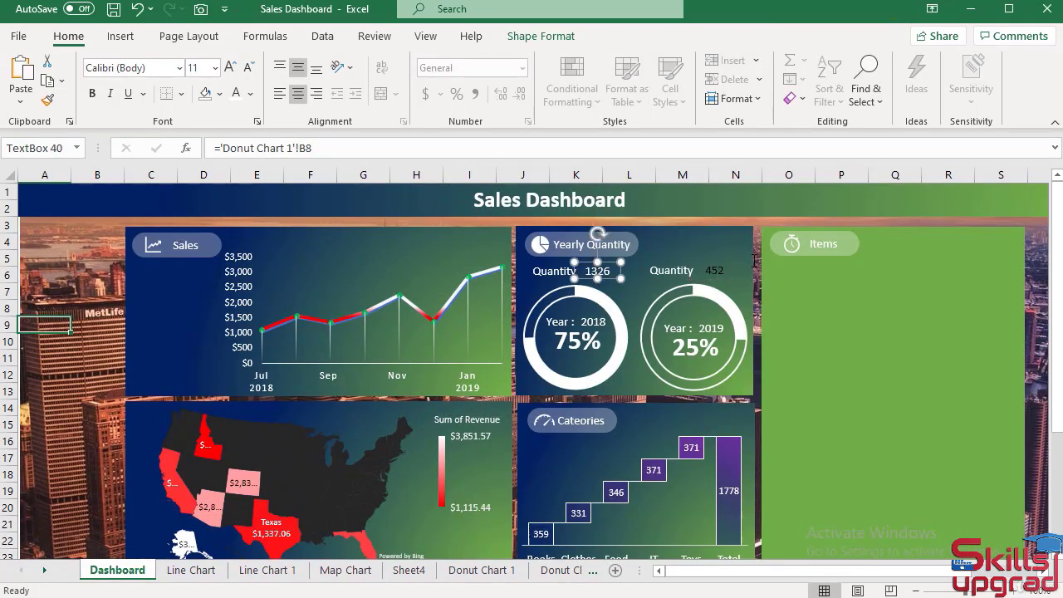
pyautogui.click(48, 100)
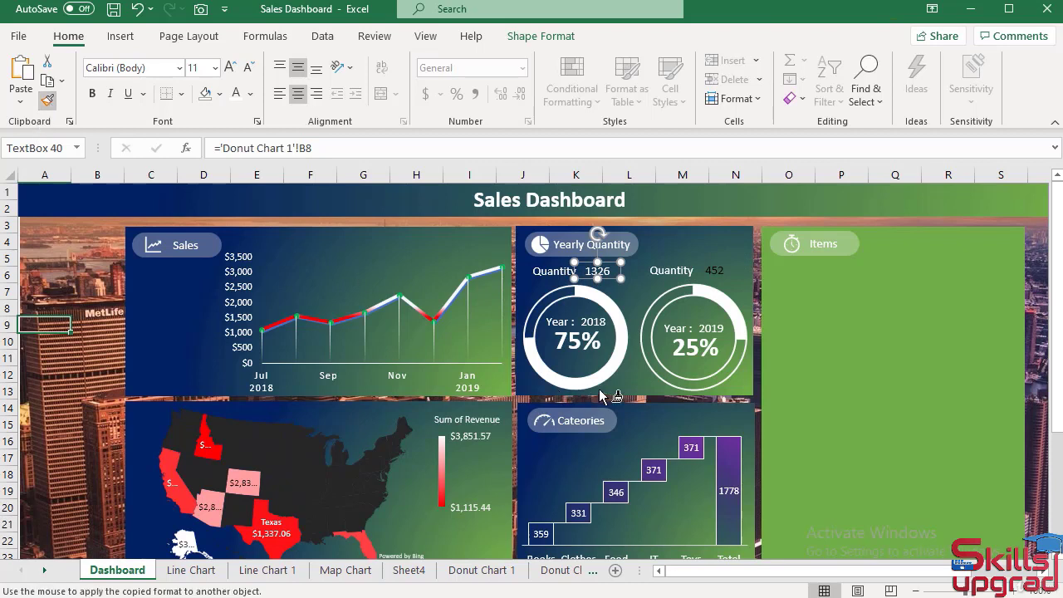
pyautogui.click(714, 274)
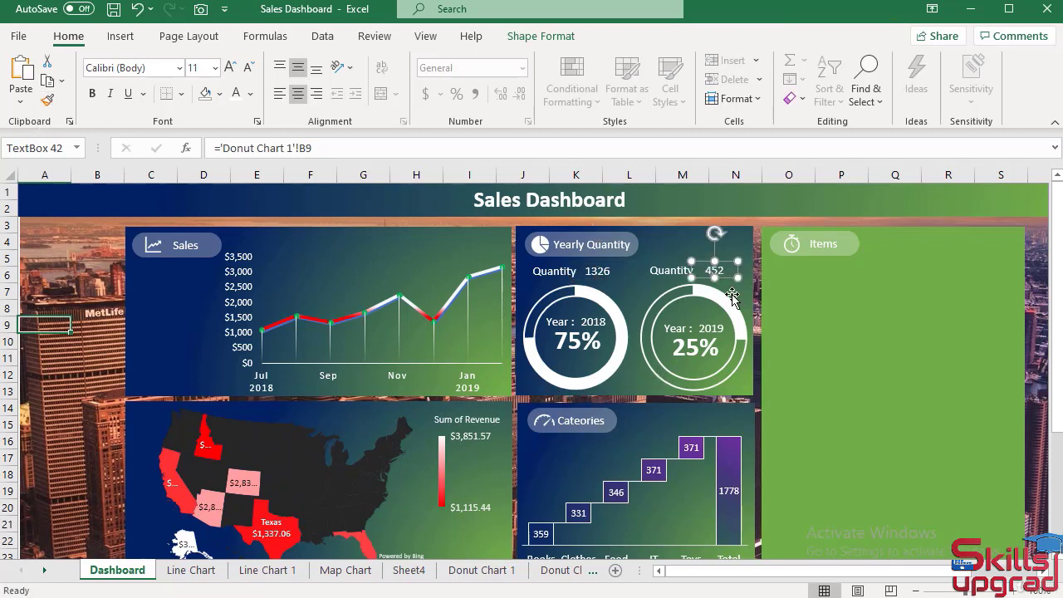
pyautogui.click(96, 374)
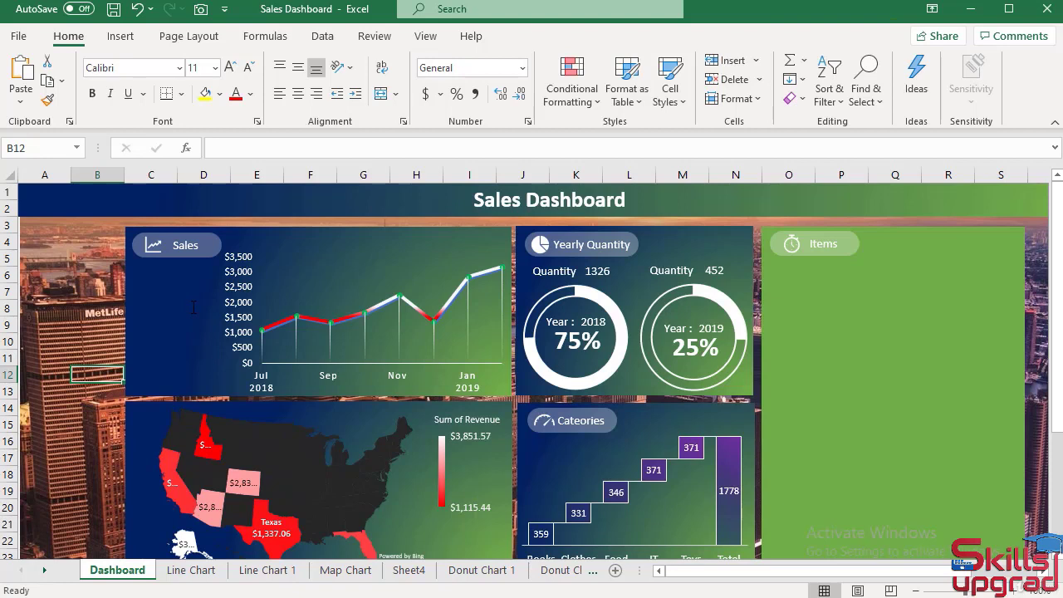
# Duplicate the Year : 2018 label and its 75% text box together, and place the copies in the Sales panel beside the line chart.
pyautogui.click(559, 321)
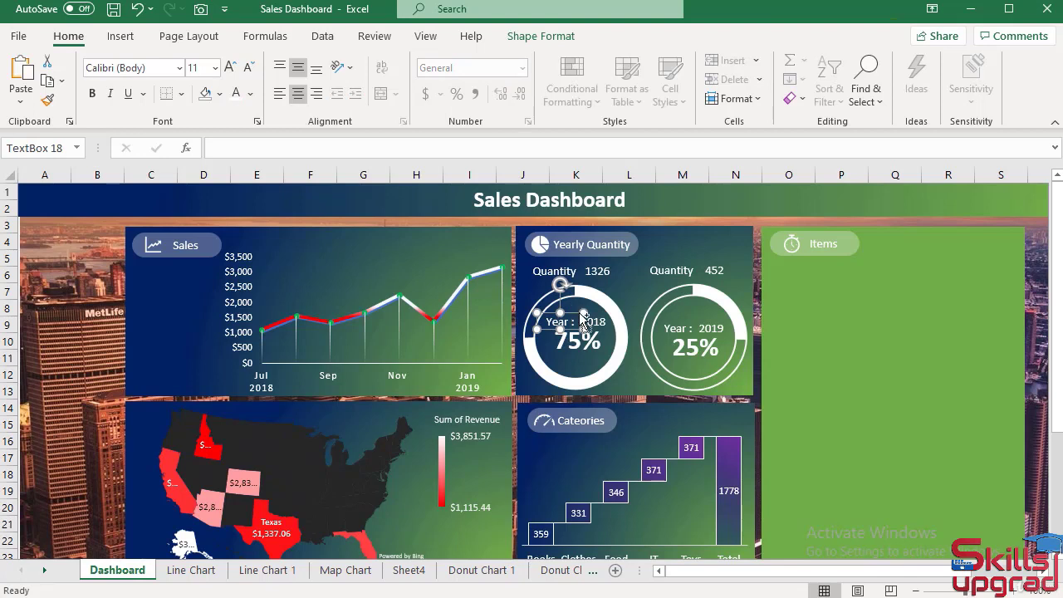
pyautogui.keyDown('ctrl'); pyautogui.click(597, 319); pyautogui.keyUp('ctrl')
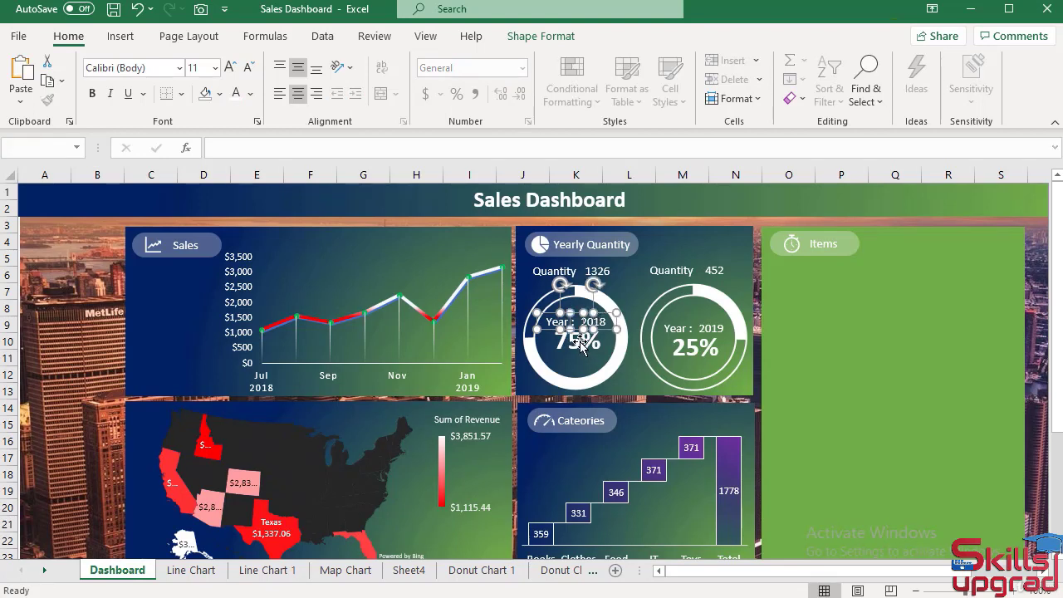
pyautogui.keyDown('ctrl'); pyautogui.click(581, 347); pyautogui.keyUp('ctrl')
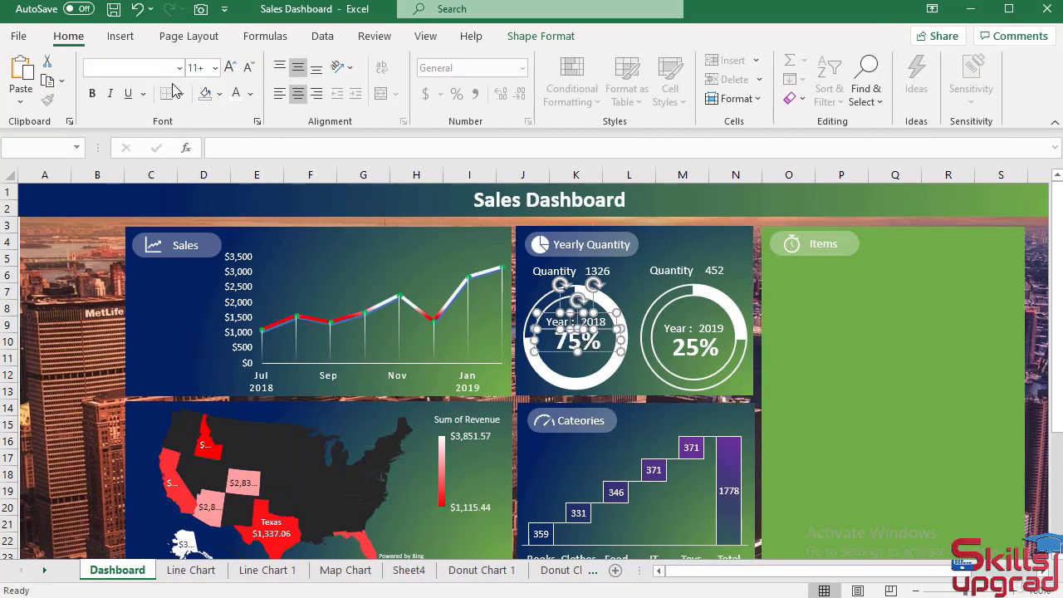
pyautogui.click(47, 83)
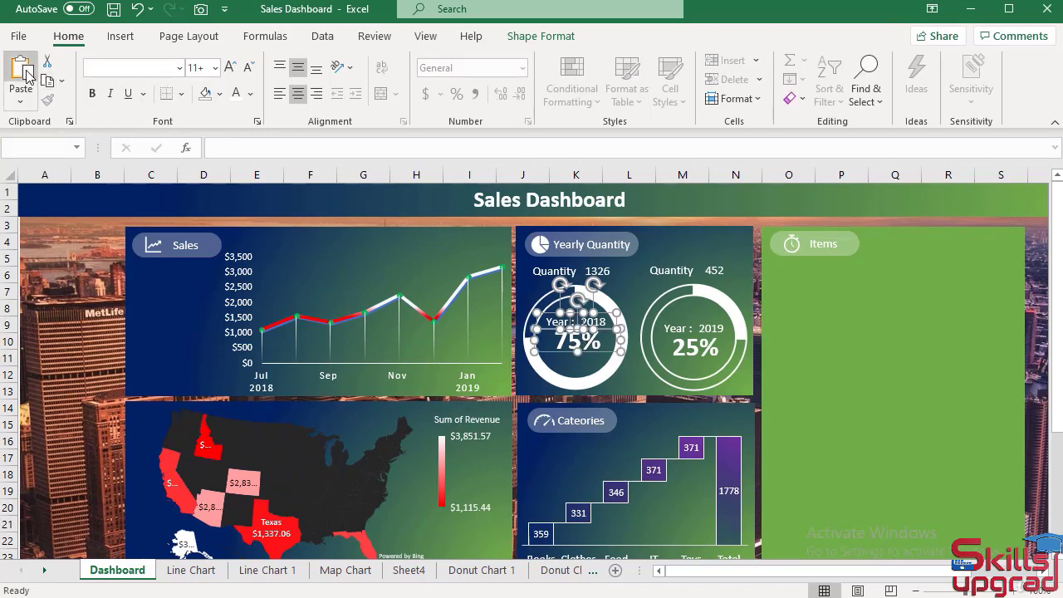
pyautogui.click(22, 71)
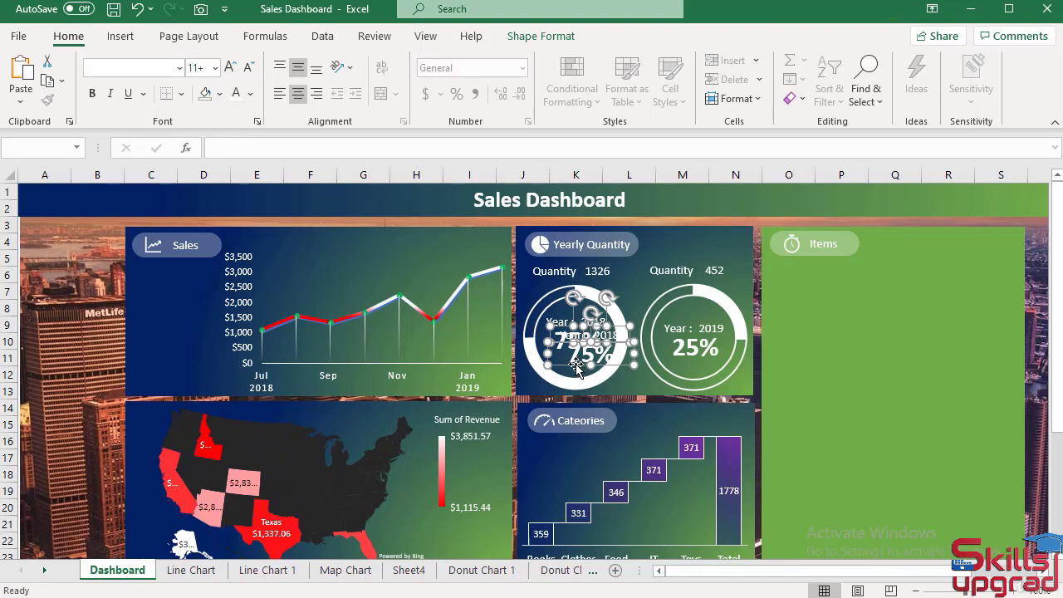
pyautogui.moveTo(576, 366); pyautogui.dragTo(160, 324)
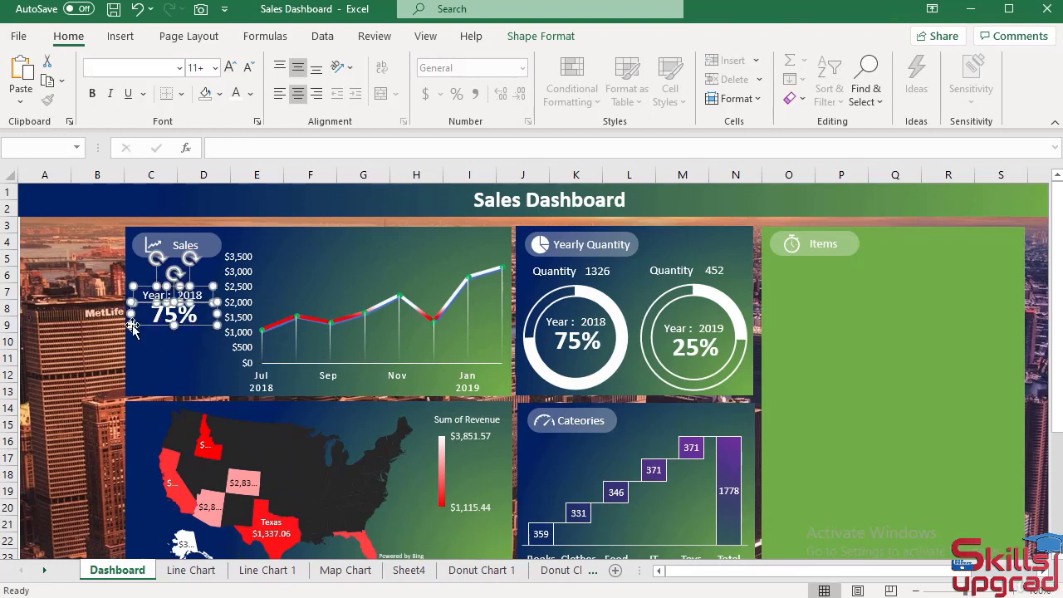
pyautogui.click(28, 314)
# On the Line Chart sheet, reference the pivot table's 2018 year label in cell A17 with =A4.
pyautogui.click(191, 316)
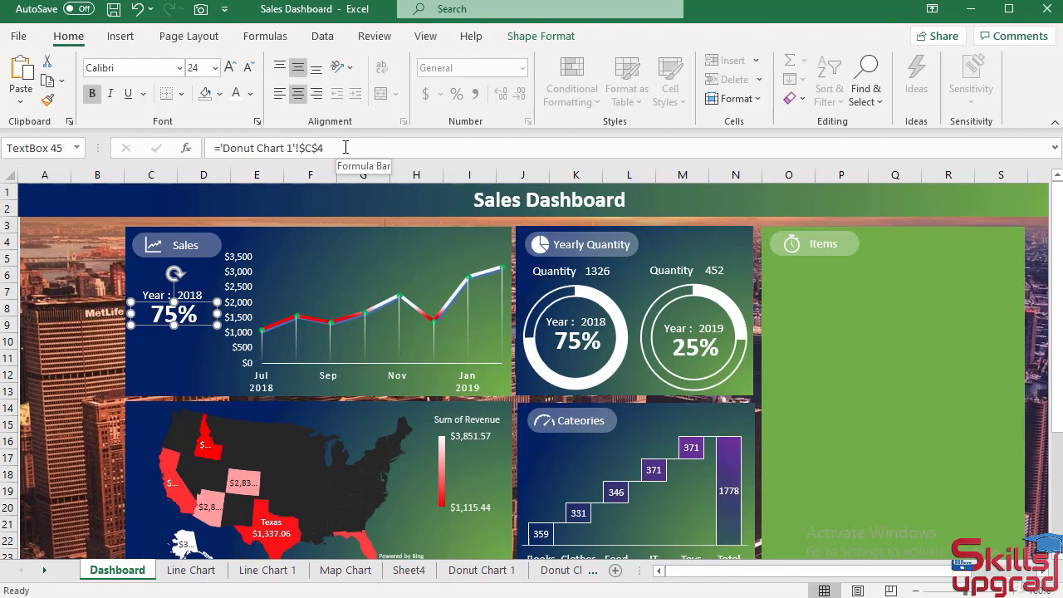
pyautogui.click(267, 570)
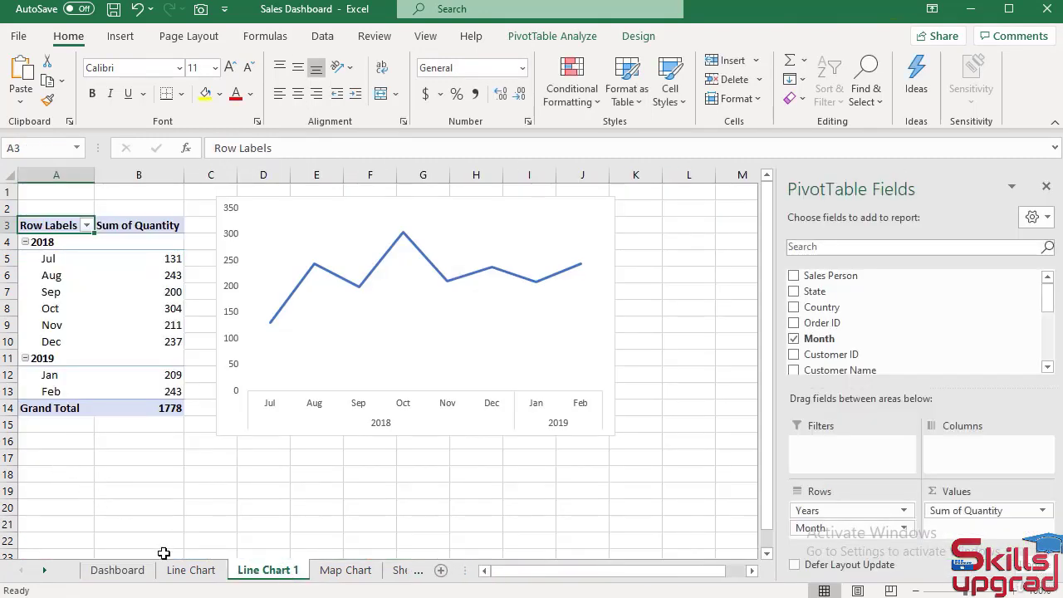
pyautogui.click(191, 571)
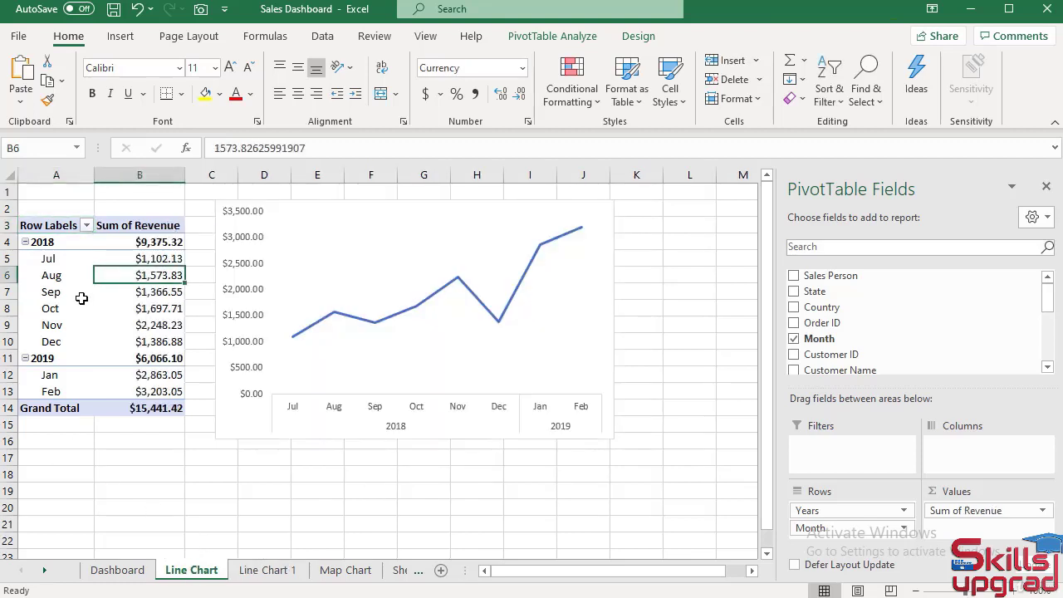
pyautogui.click(65, 458)
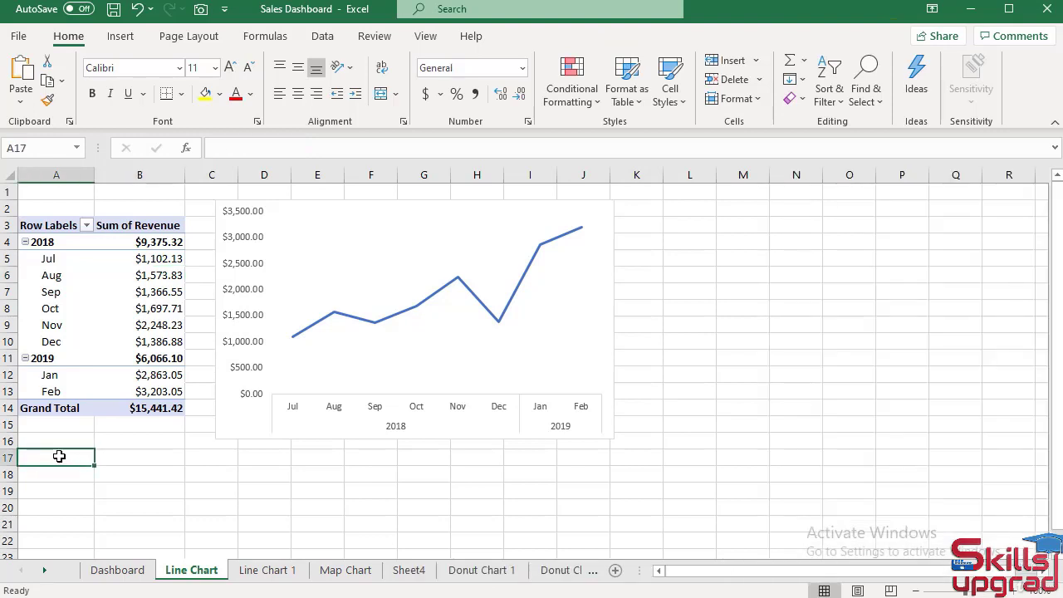
pyautogui.write('=')
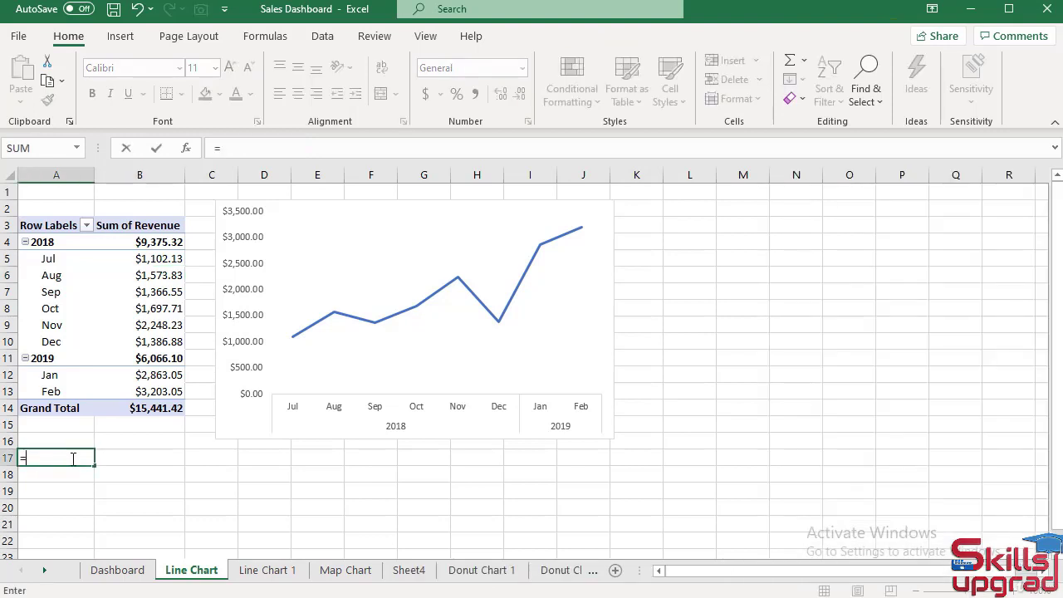
pyautogui.click(71, 243)
pyautogui.press('Return')
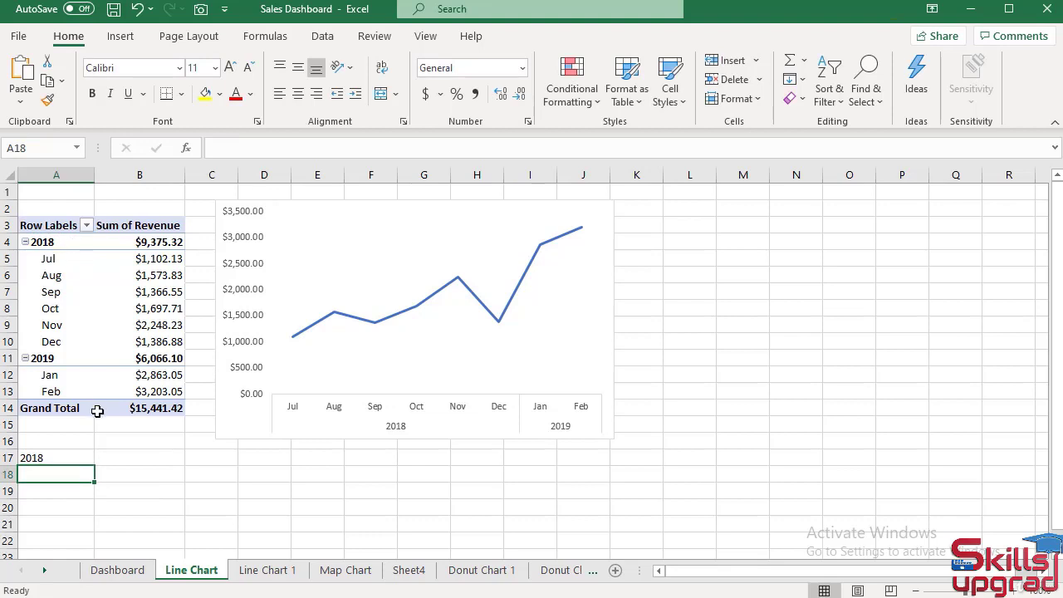
# Reference the pivot table's 2018 revenue total in cell B17 with =GETPIVOTDATA("Revenue",$A$3,"Years",2018).
pyautogui.click(110, 457)
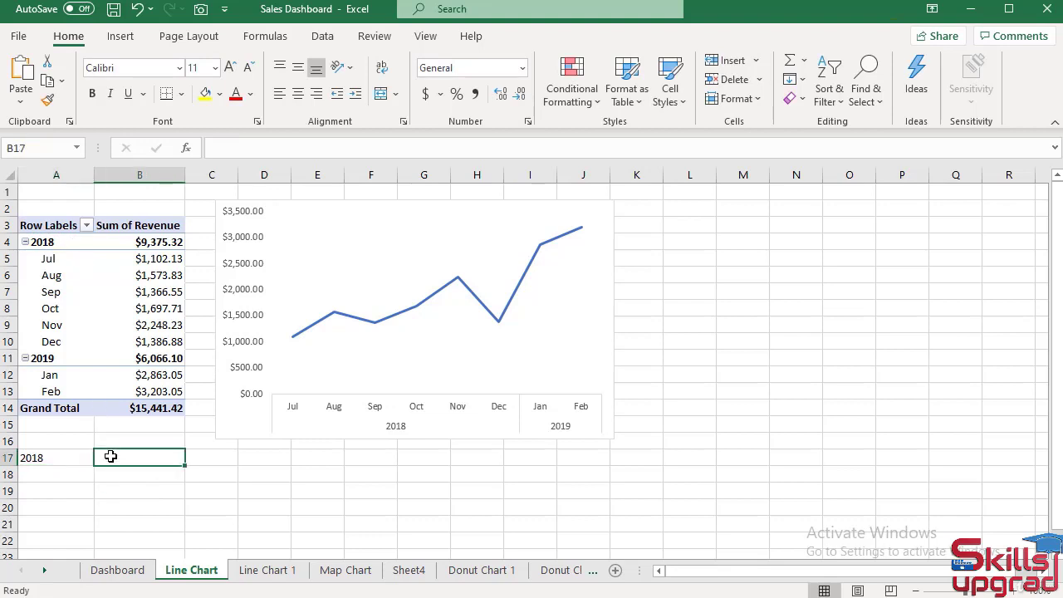
pyautogui.write('=')
pyautogui.click(150, 241)
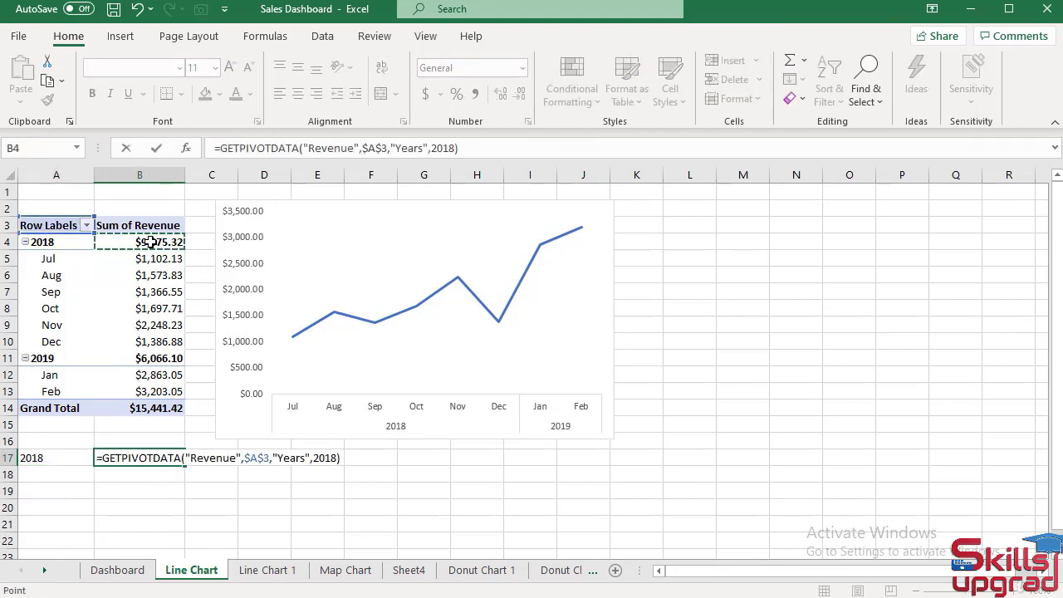
pyautogui.press('Return')
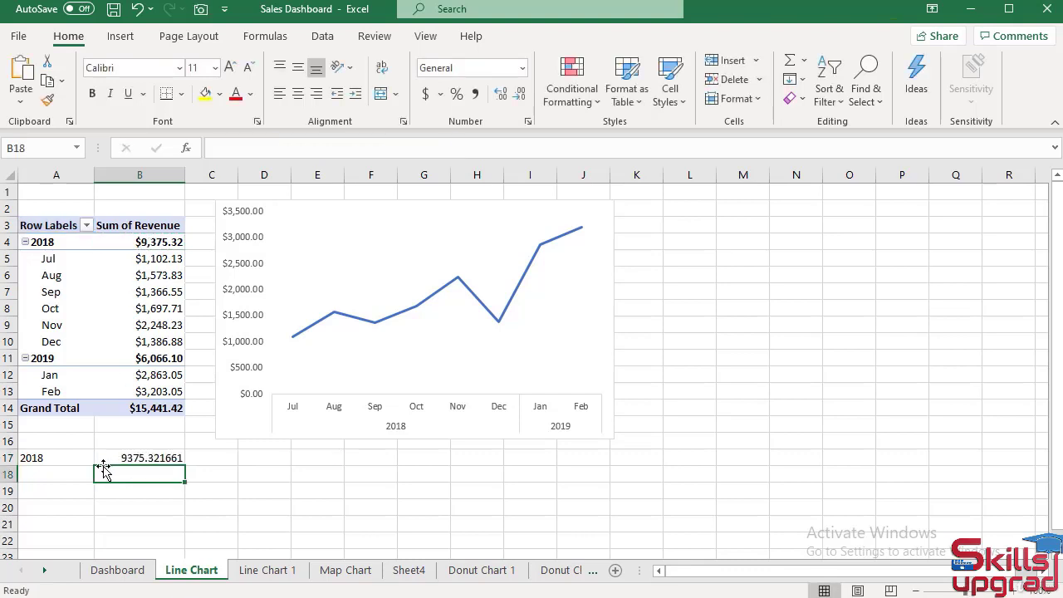
# Fill A17 down to A18, and replace the copied formula in A18 with =A11 for the 2019 year label.
pyautogui.click(72, 459)
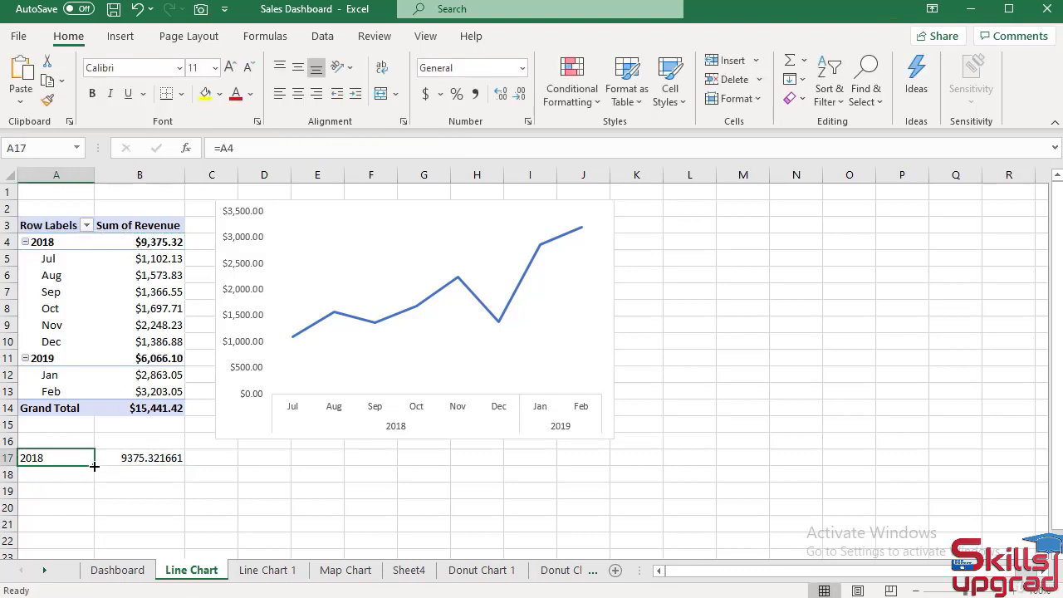
pyautogui.moveTo(94, 467); pyautogui.dragTo(95, 480)
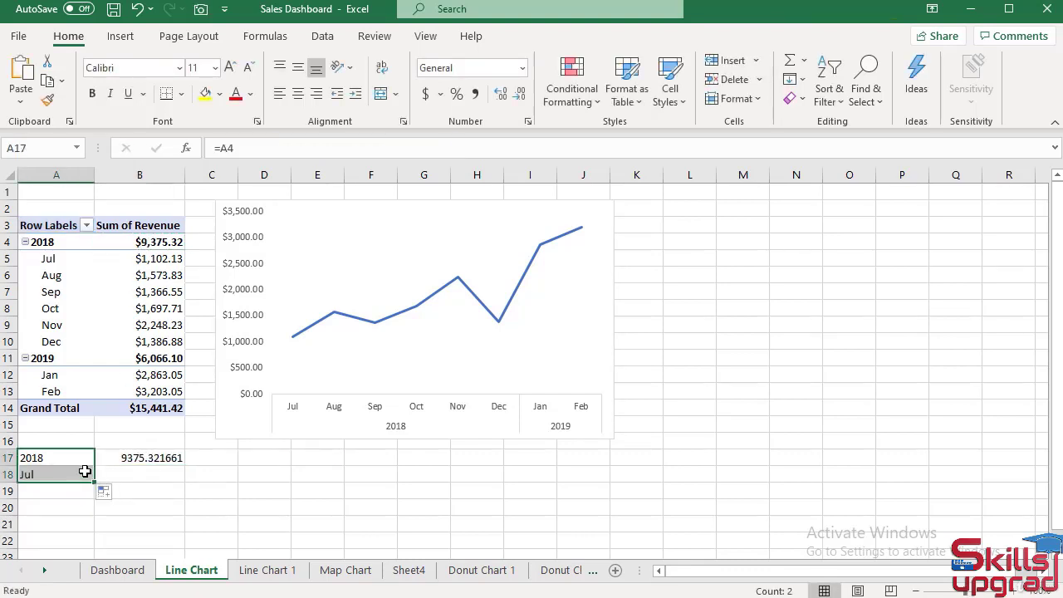
pyautogui.click(80, 475)
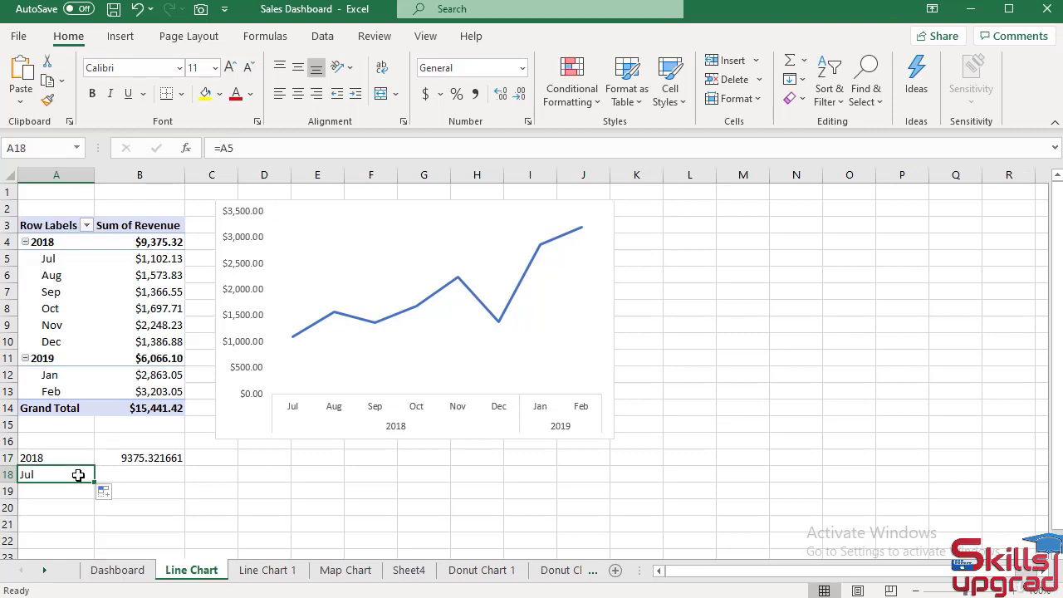
pyautogui.write('=')
pyautogui.click(59, 358)
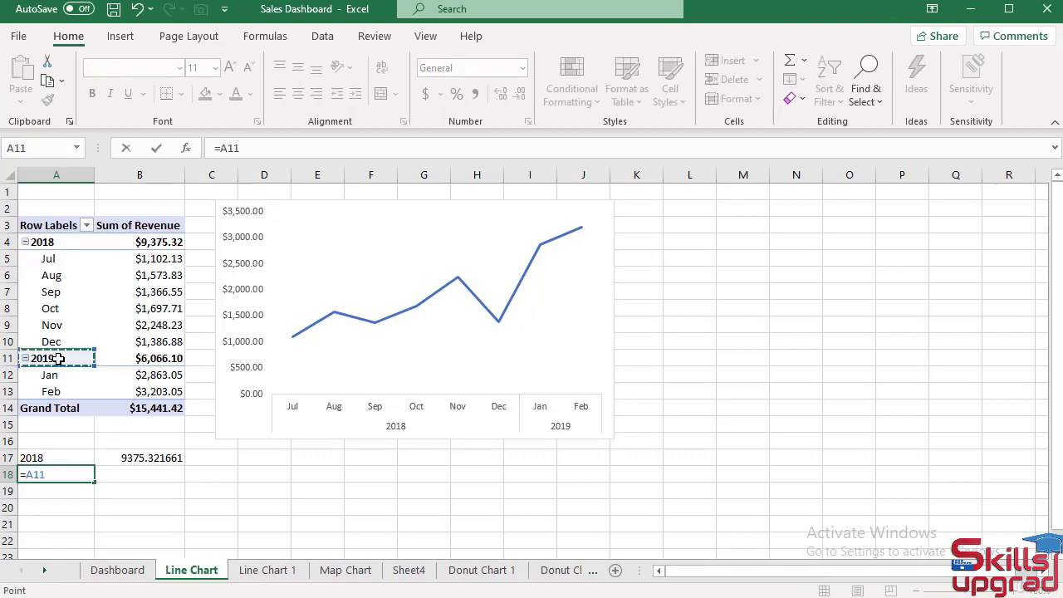
pyautogui.press('Return')
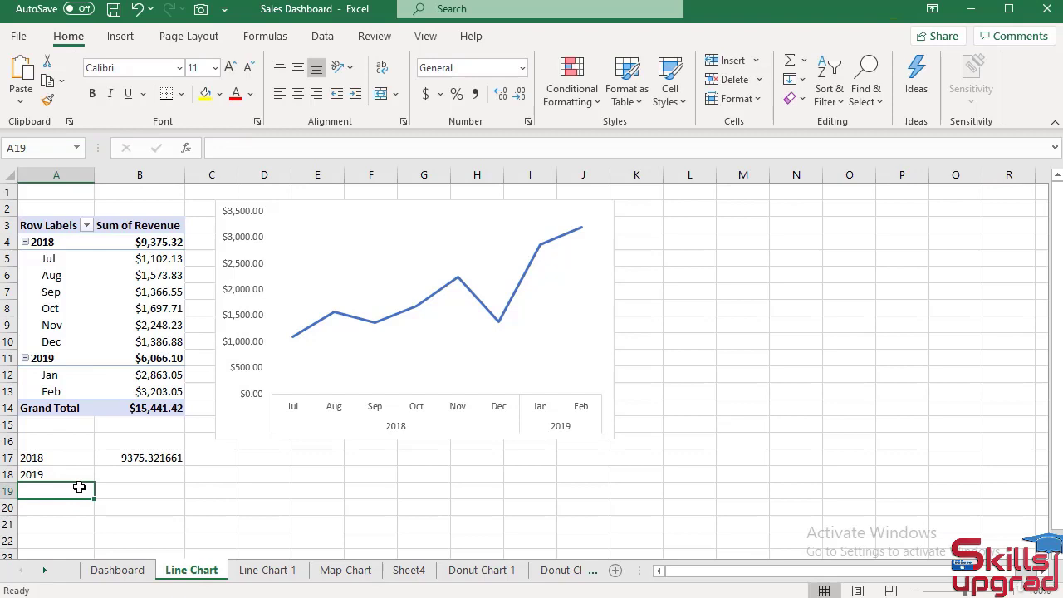
# Reference the pivot table's 2019 revenue total from B11 in cell B18.
pyautogui.click(129, 473)
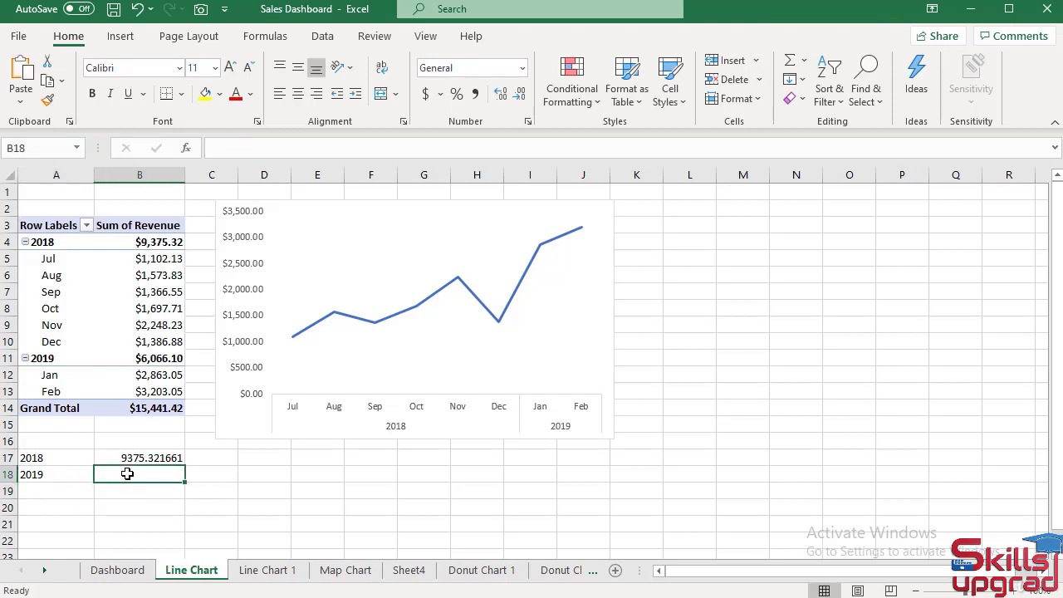
pyautogui.write('=')
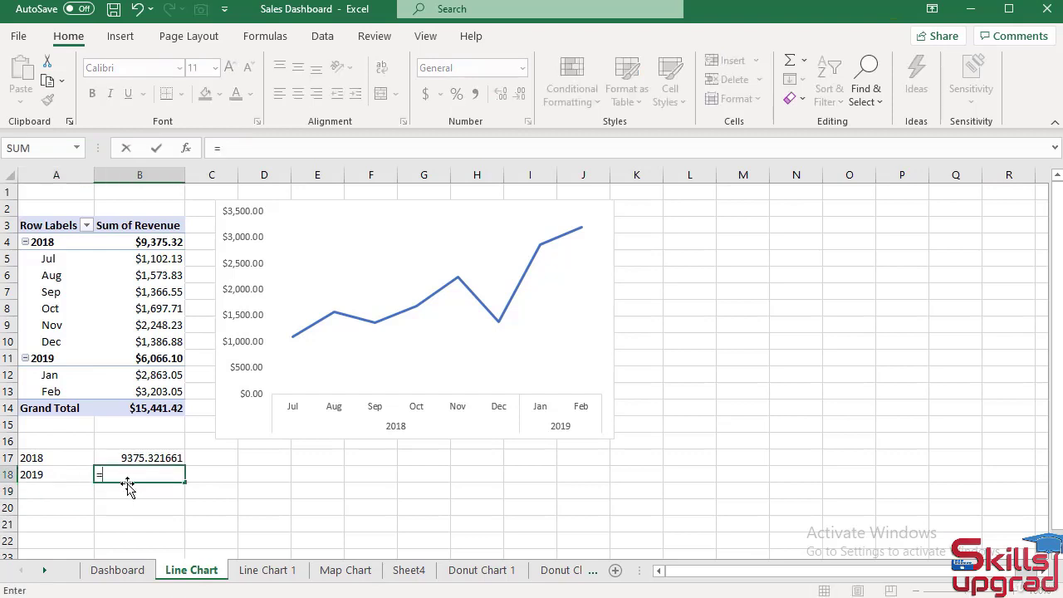
pyautogui.click(161, 362)
pyautogui.press('Return')
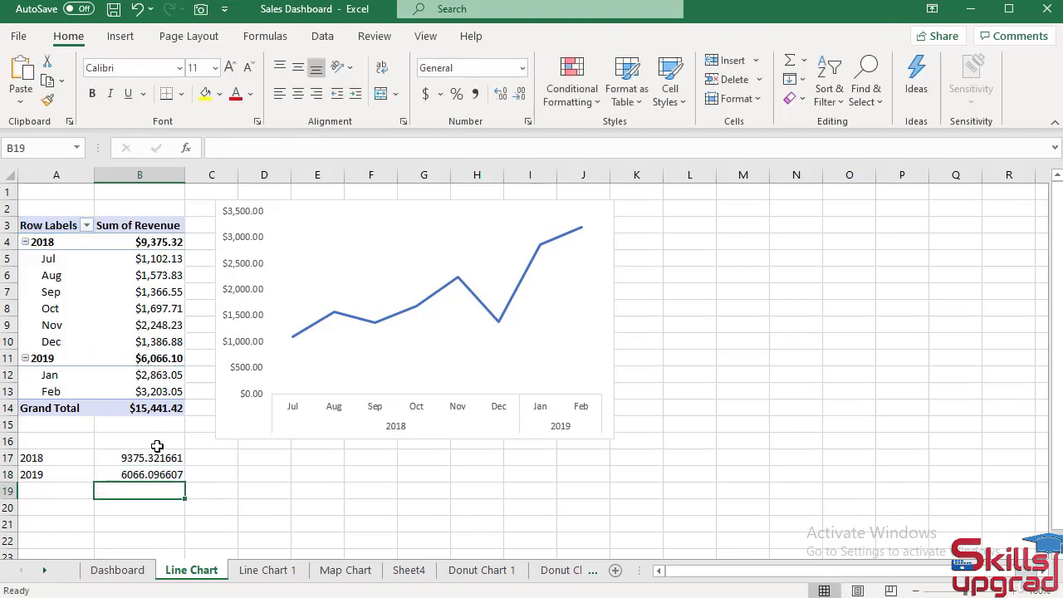
# Format the two yearly revenue values in B17:B18 as Currency.
pyautogui.moveTo(155, 457); pyautogui.dragTo(154, 474)
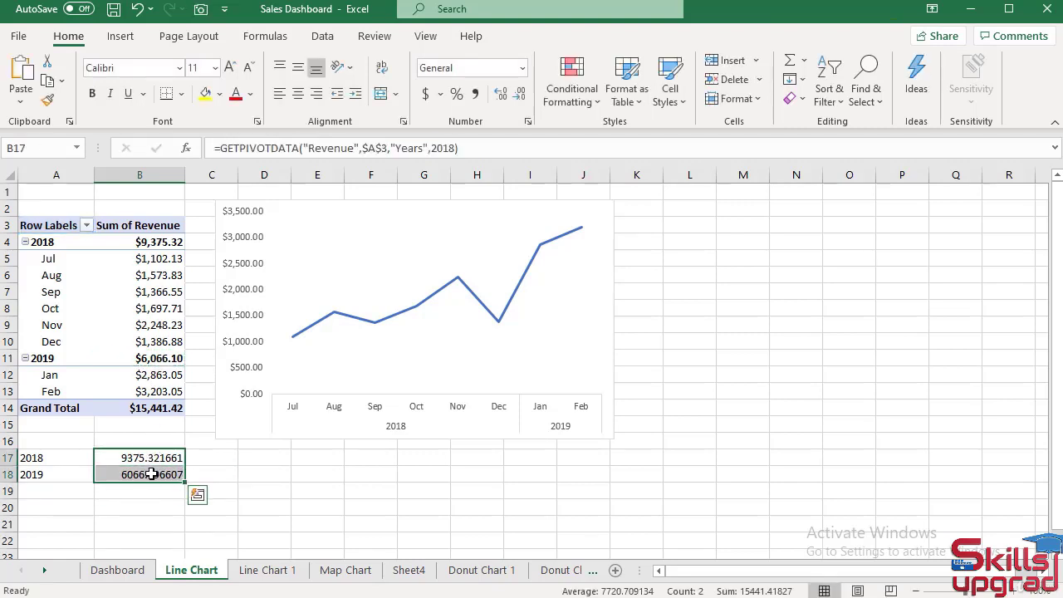
pyautogui.click(524, 70)
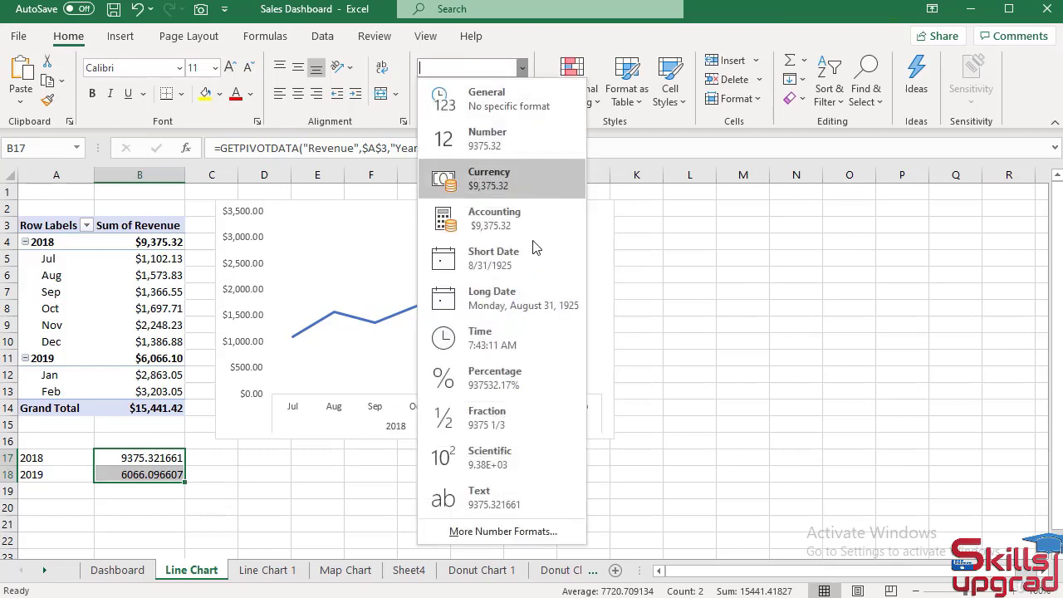
pyautogui.click(499, 176)
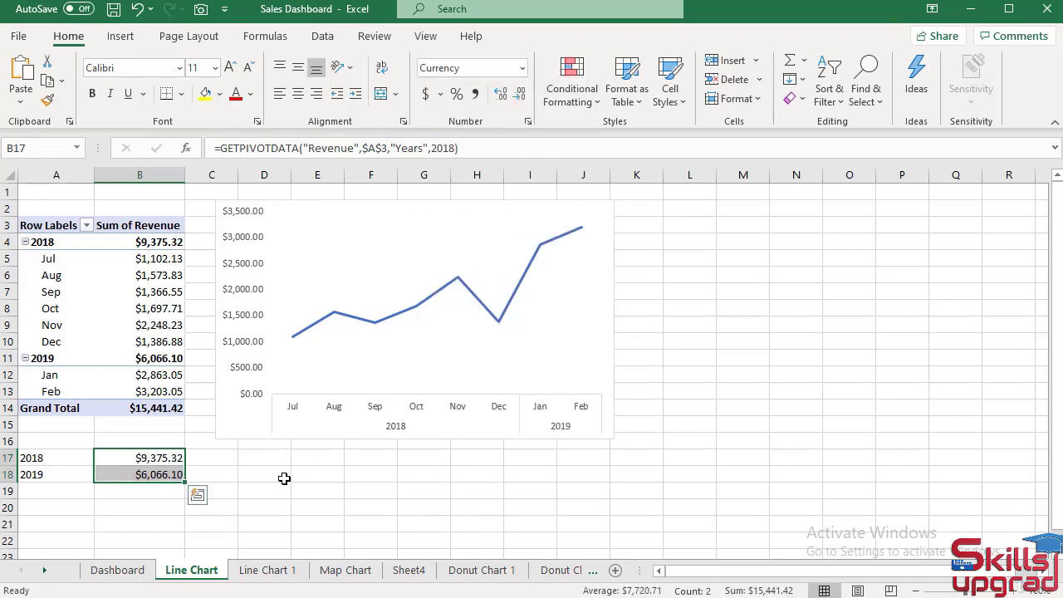
# On the Dashboard sheet, link the 75% text box in the Sales panel to ='Line Chart'!B17.
pyautogui.click(118, 573)
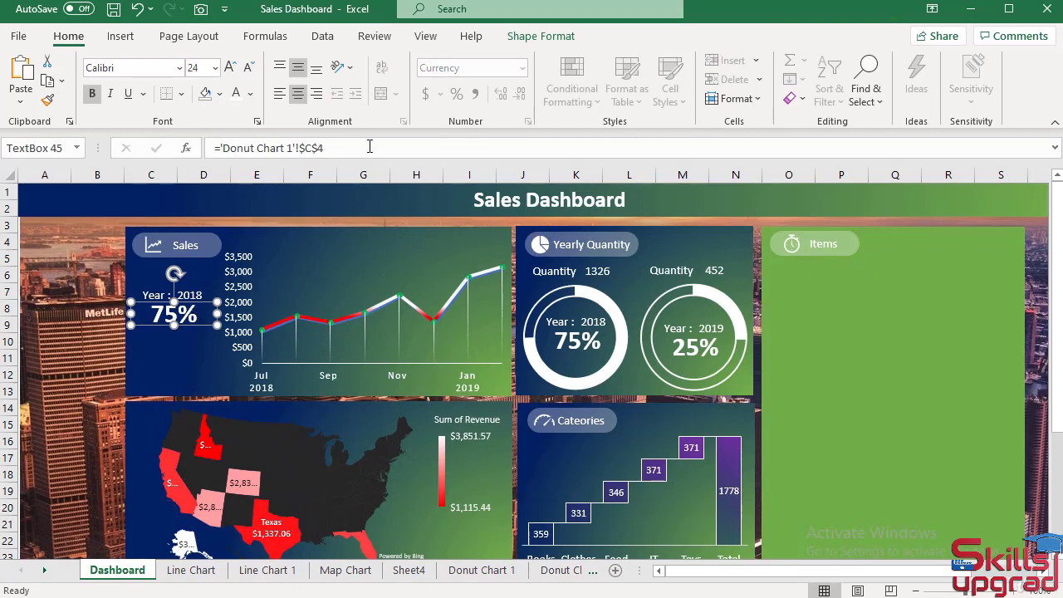
pyautogui.moveTo(351, 144); pyautogui.dragTo(210, 148)
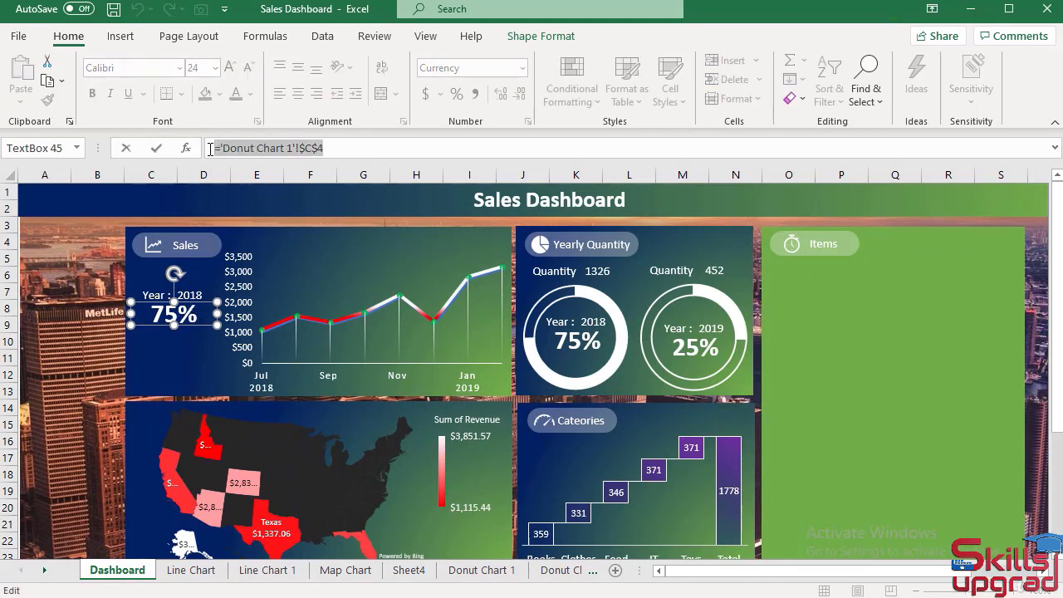
pyautogui.write('=')
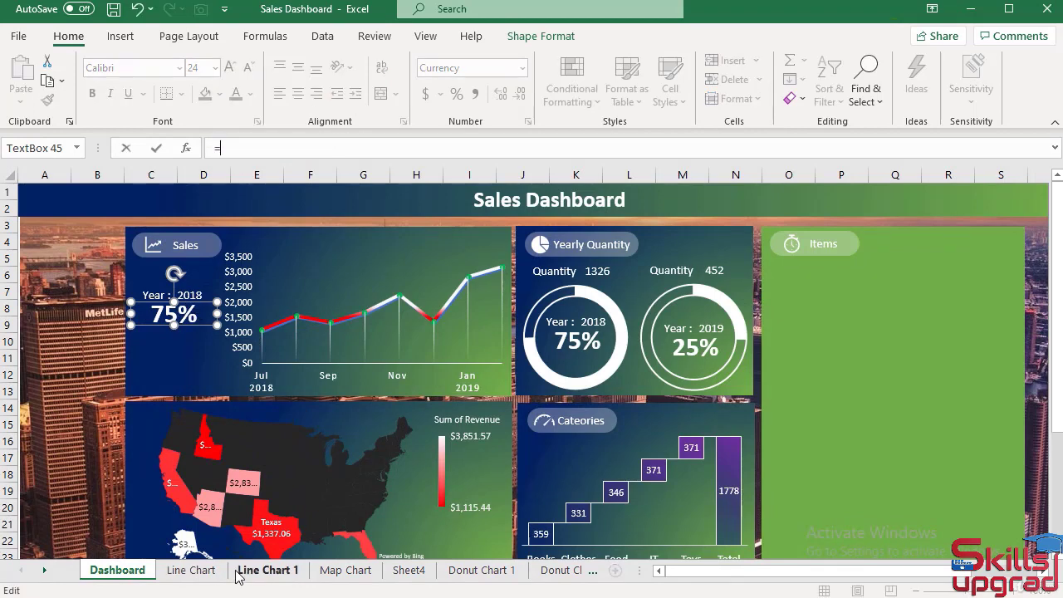
pyautogui.click(199, 570)
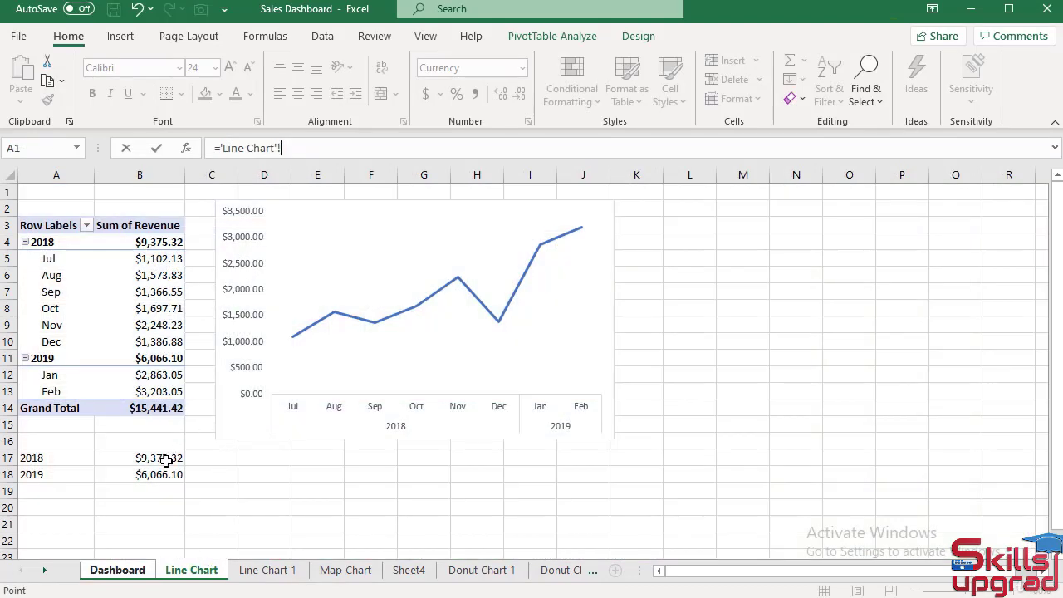
pyautogui.click(164, 458)
pyautogui.press('Return')
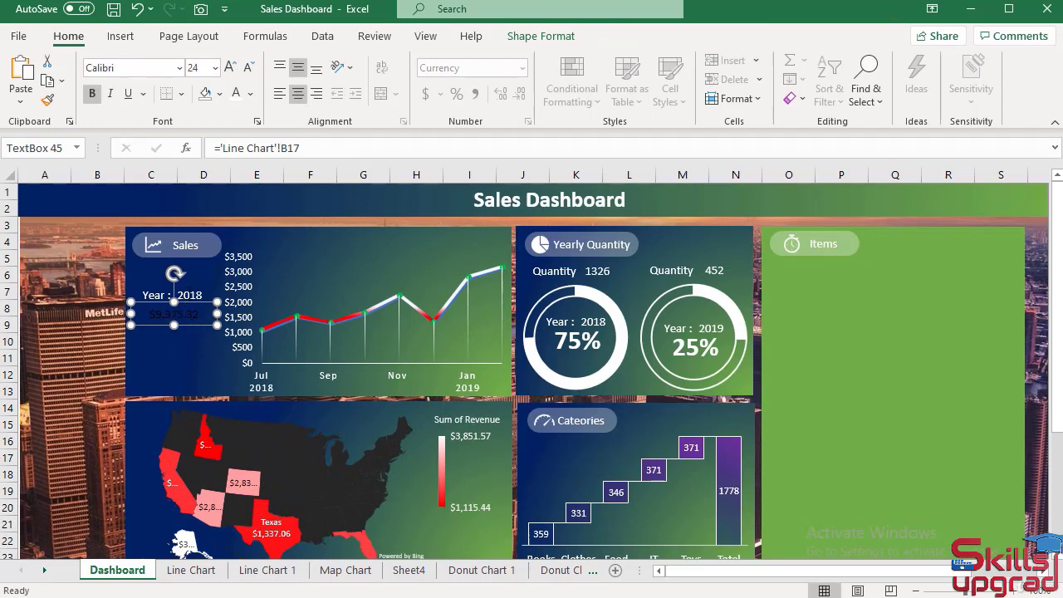
# Copy the Sales panel's 2018 text formatting onto the linked revenue value with Format Painter.
pyautogui.click(189, 295)
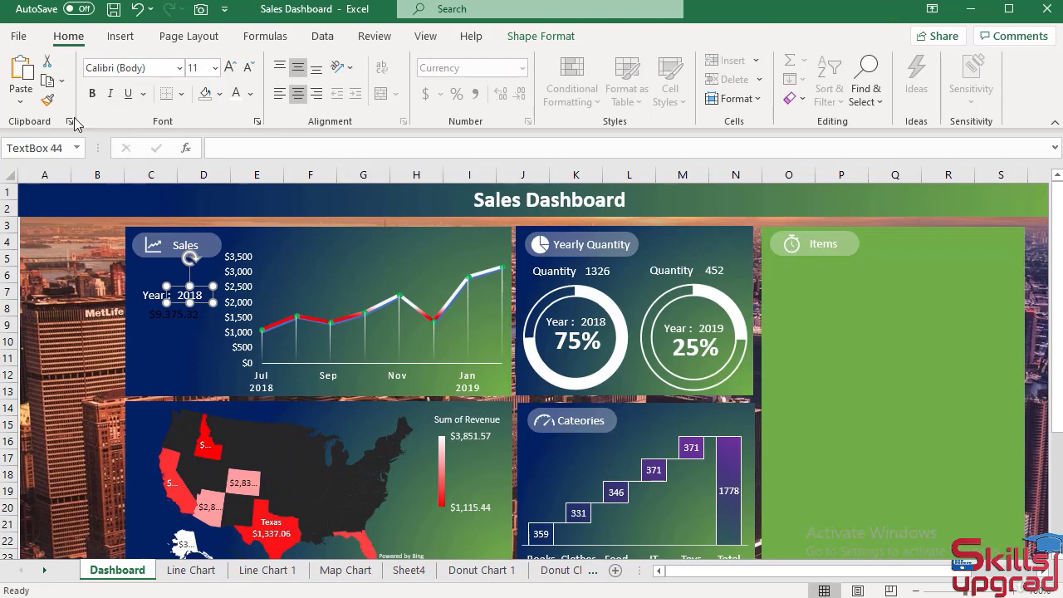
pyautogui.click(48, 99)
pyautogui.click(172, 318)
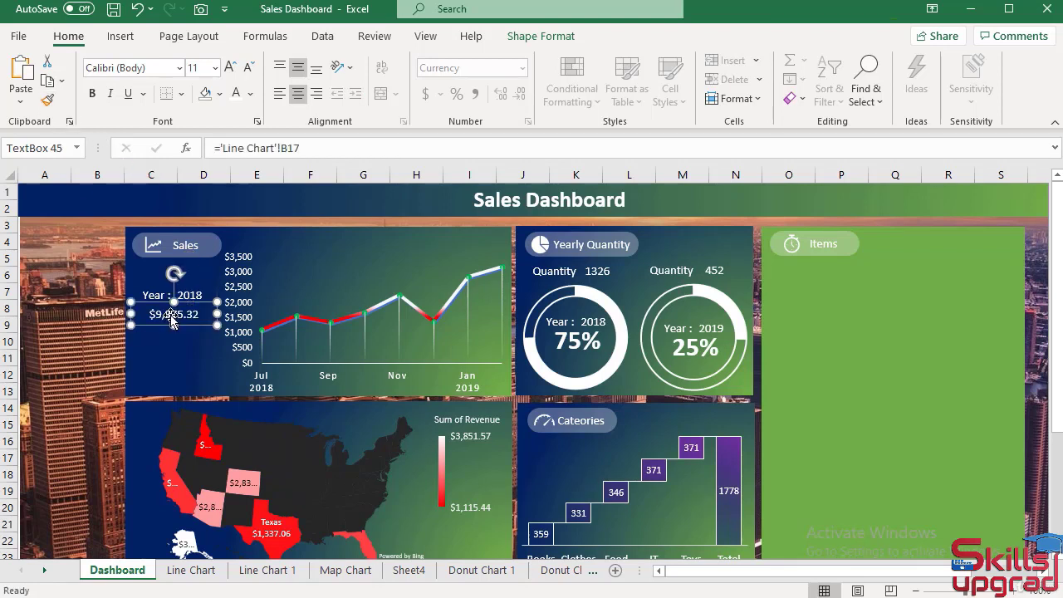
pyautogui.click(96, 338)
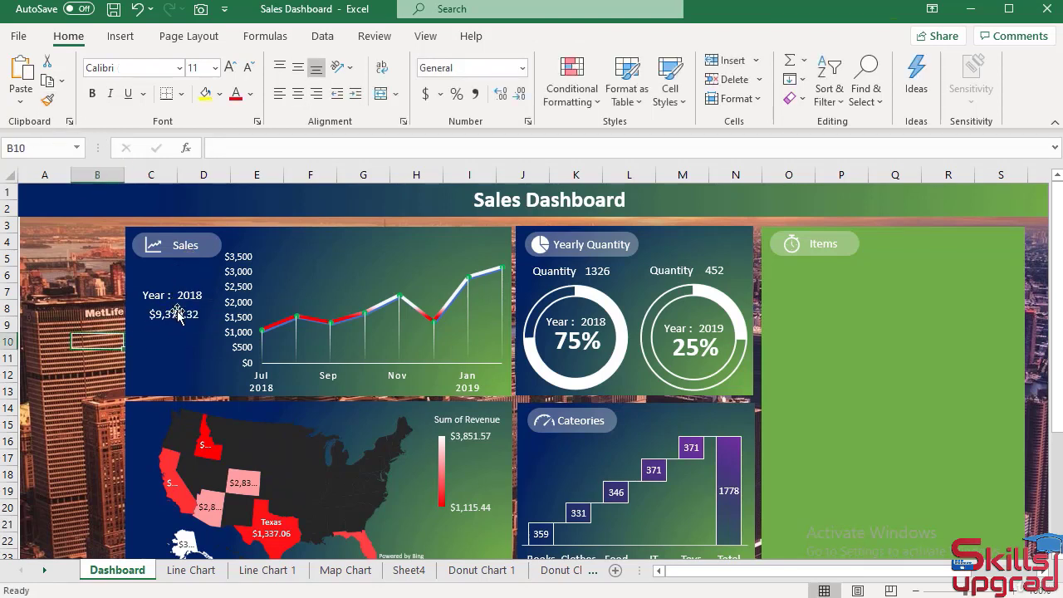
# Reduce the revenue text box's height slightly and move it up closer beneath the Year : 2018 label.
pyautogui.click(191, 327)
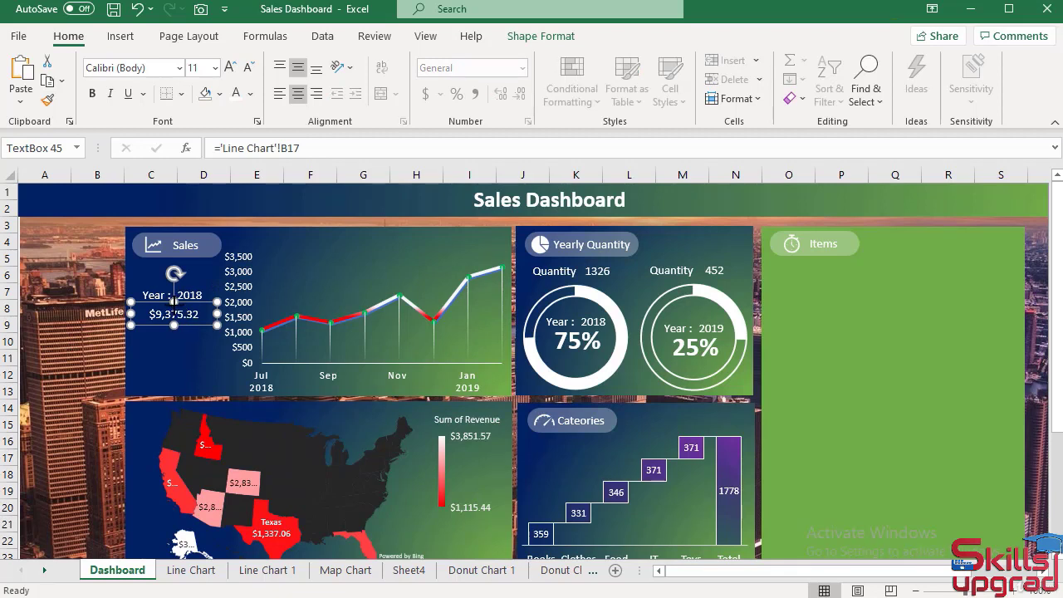
pyautogui.moveTo(173, 301); pyautogui.dragTo(173, 305)
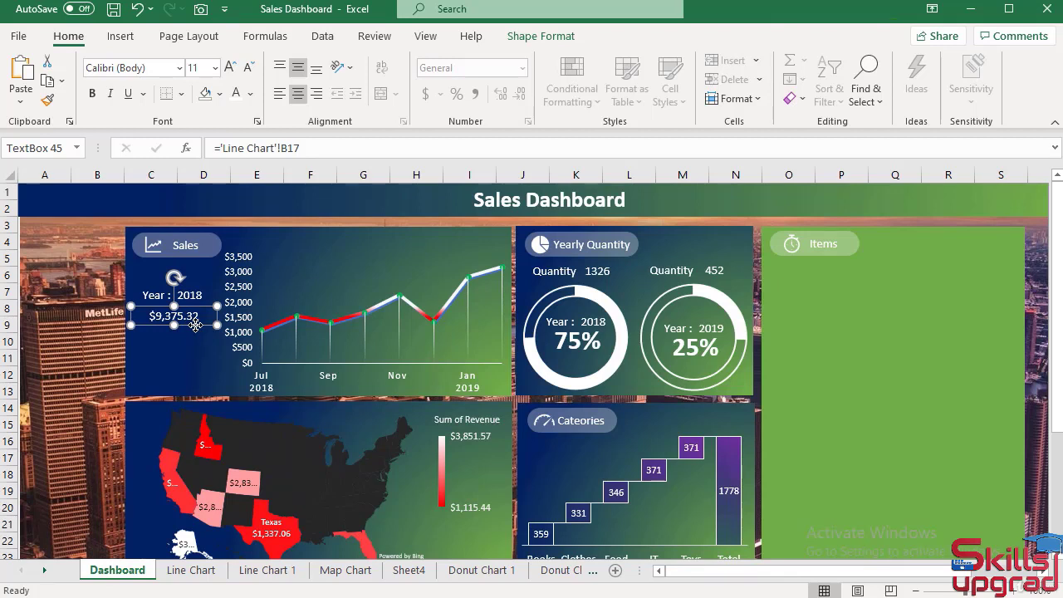
pyautogui.moveTo(195, 325); pyautogui.dragTo(194, 322)
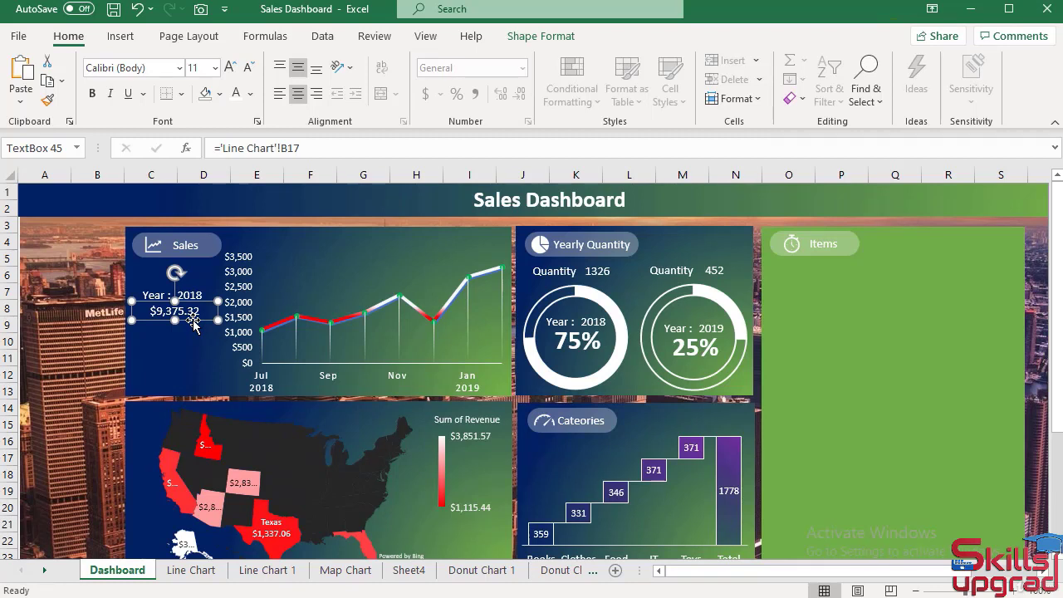
# Duplicate the Sales panel's Year : 2018 label and revenue value together, and place the copies directly below the originals.
pyautogui.keyDown('shift'); pyautogui.click(190, 295); pyautogui.keyUp('shift')
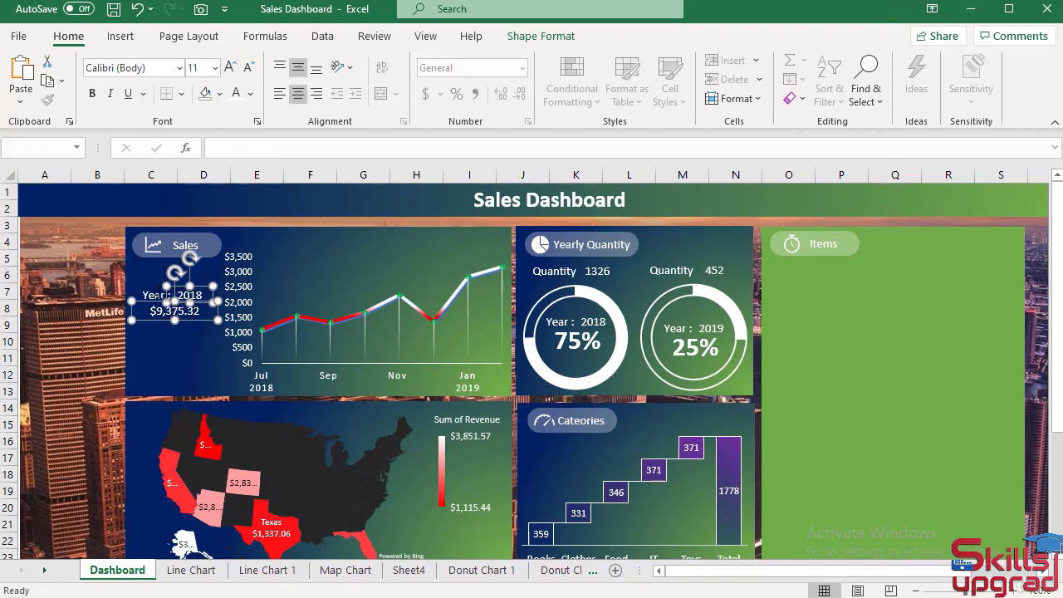
pyautogui.keyDown('shift'); pyautogui.click(156, 295); pyautogui.keyUp('shift')
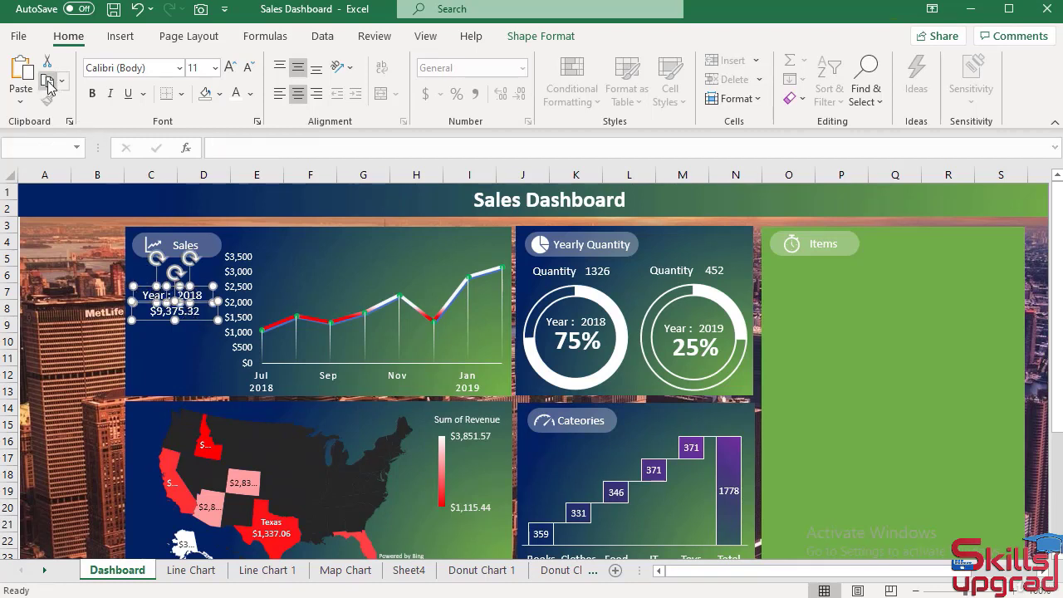
pyautogui.click(23, 69)
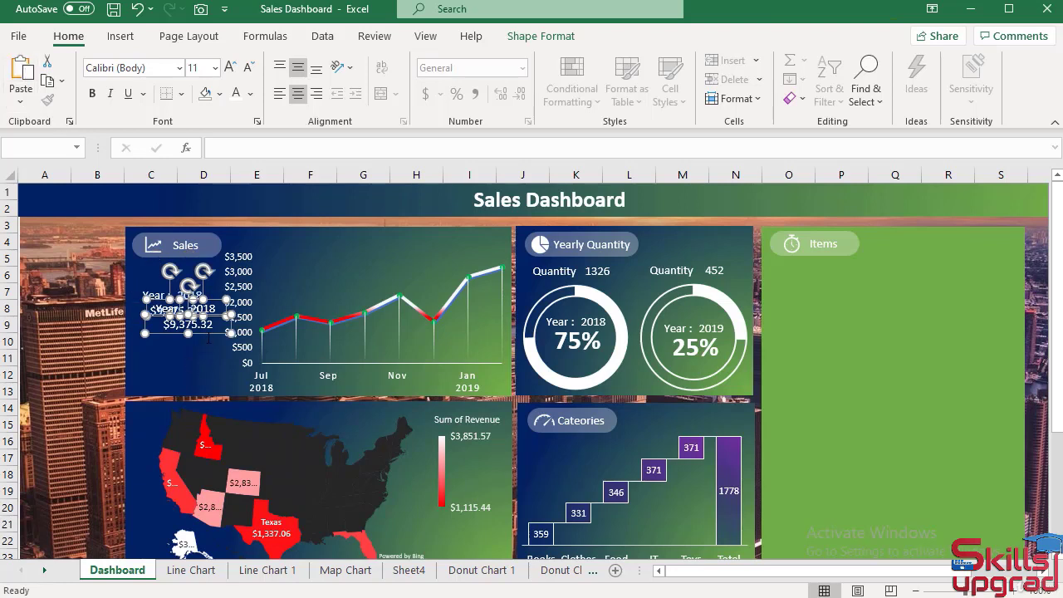
pyautogui.moveTo(208, 337); pyautogui.dragTo(193, 362)
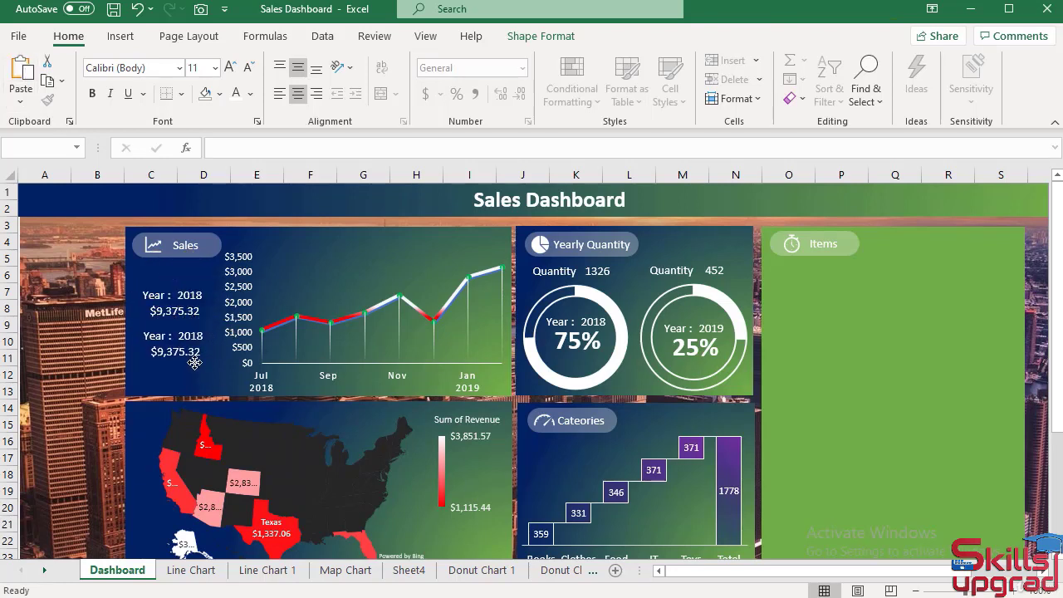
# Change the year in the duplicated lower label of the Sales panel to 2019.
pyautogui.click(83, 341)
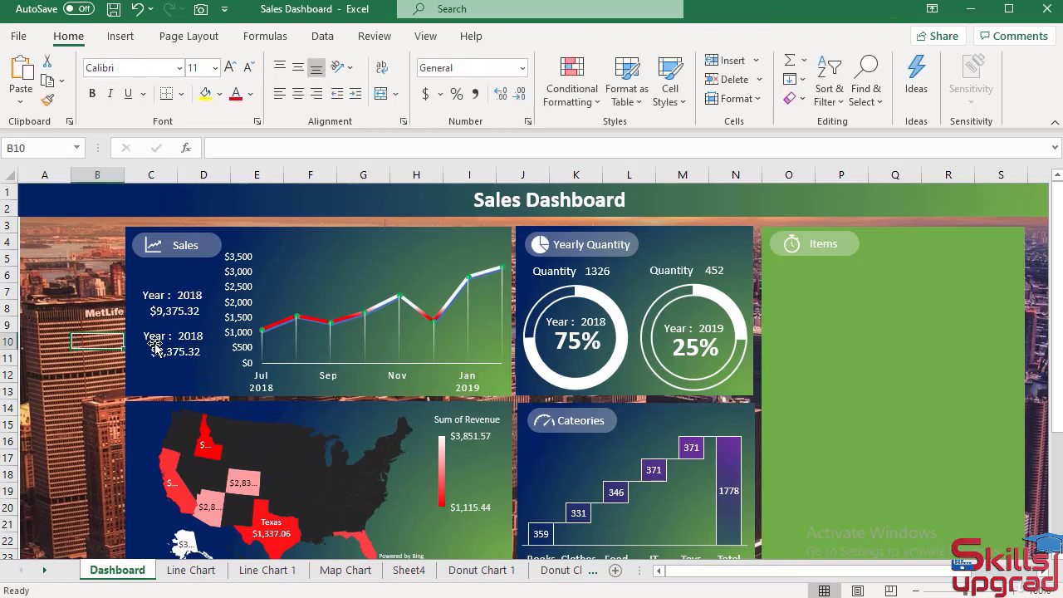
pyautogui.click(188, 335)
pyautogui.click(188, 336)
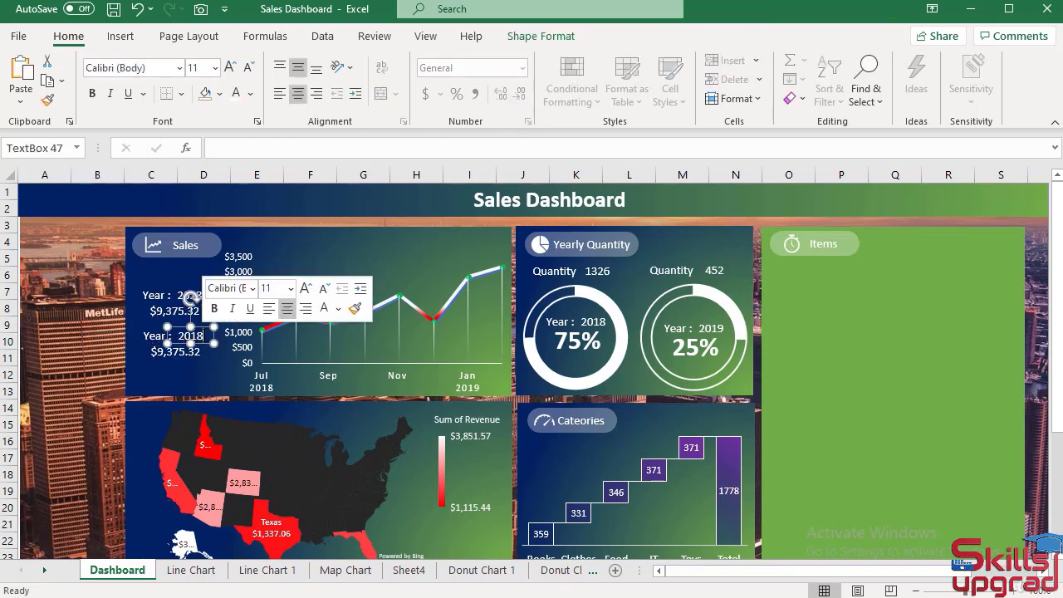
pyautogui.press('BackSpace')
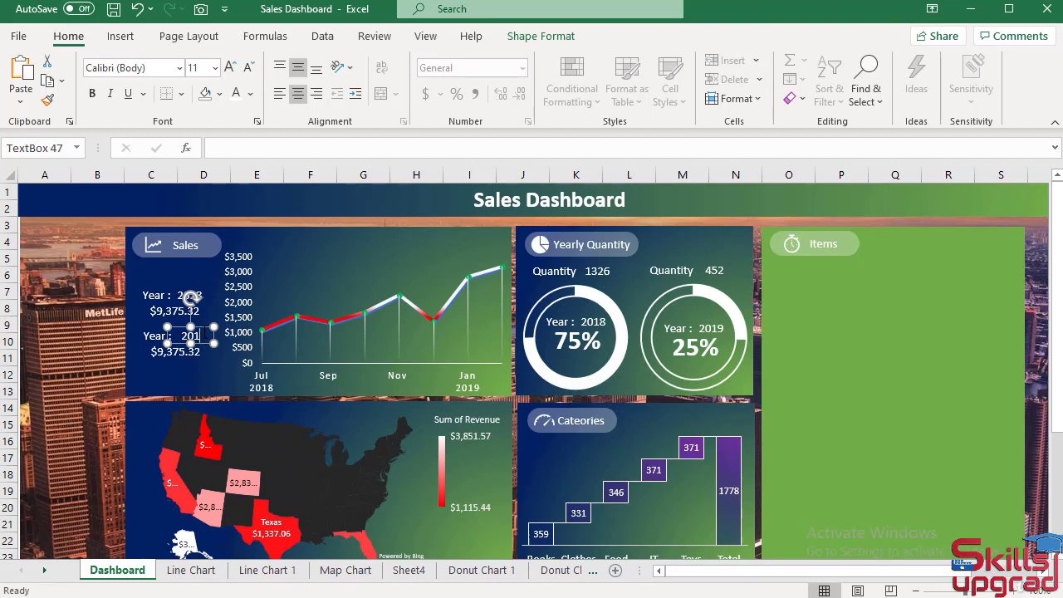
pyautogui.write('9')
pyautogui.click(113, 347)
# Link the revenue text box beneath the Sales panel's 2019 label to ='Line Chart'!B18.
pyautogui.click(167, 352)
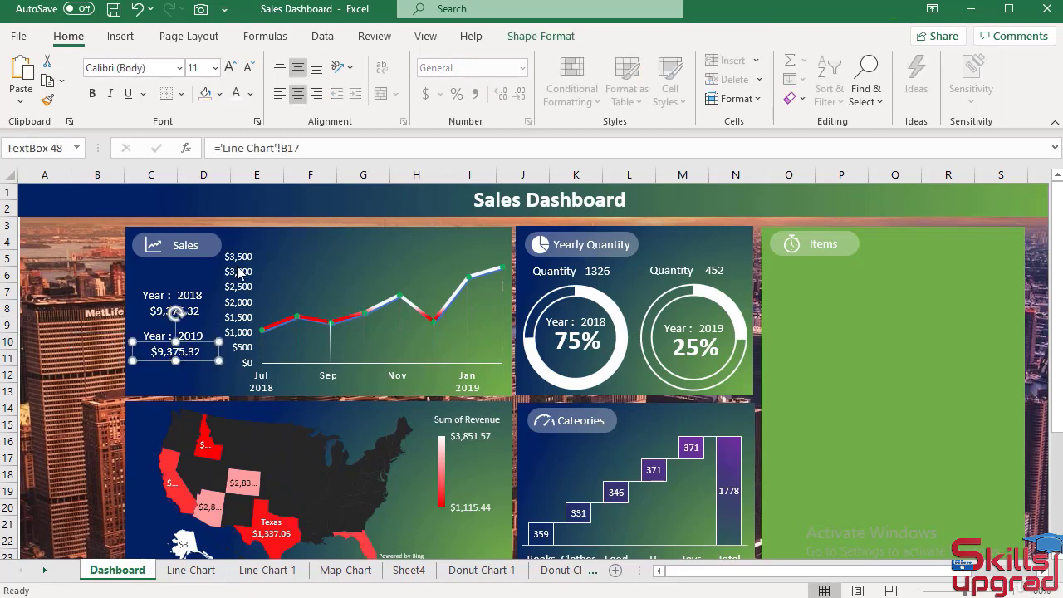
pyautogui.moveTo(300, 148); pyautogui.dragTo(202, 147)
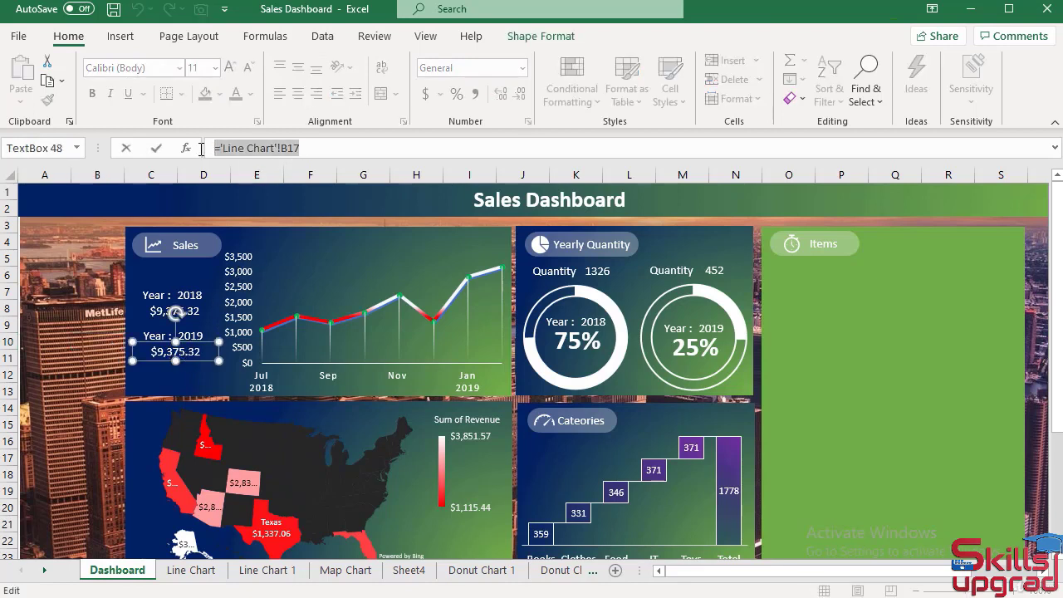
pyautogui.write('=')
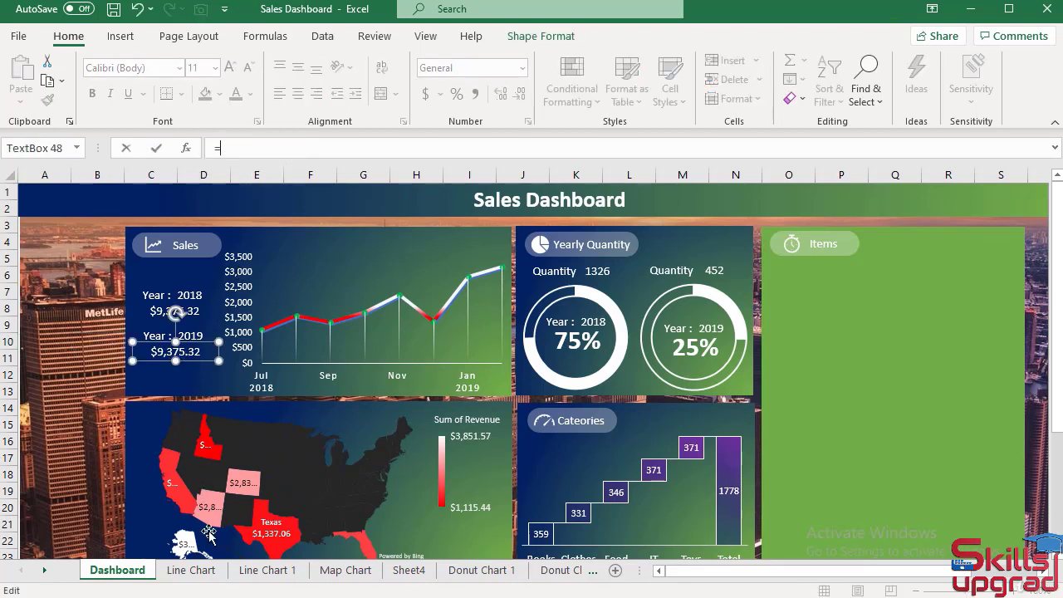
pyautogui.click(191, 570)
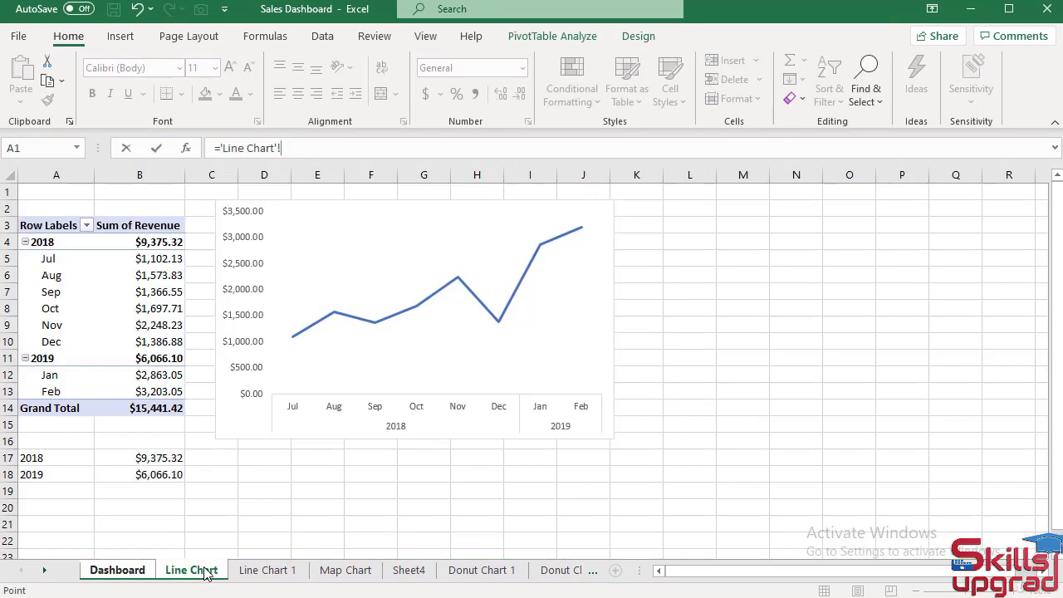
pyautogui.click(168, 474)
pyautogui.press('Return')
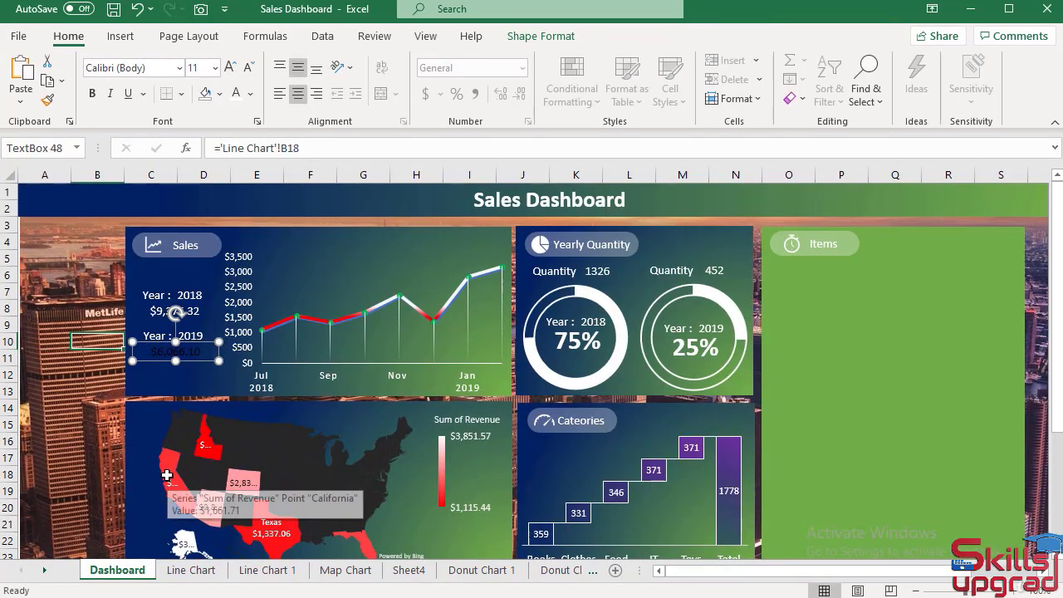
# Copy the 2018 revenue value's formatting onto the 2019 revenue value with Format Painter.
pyautogui.click(197, 311)
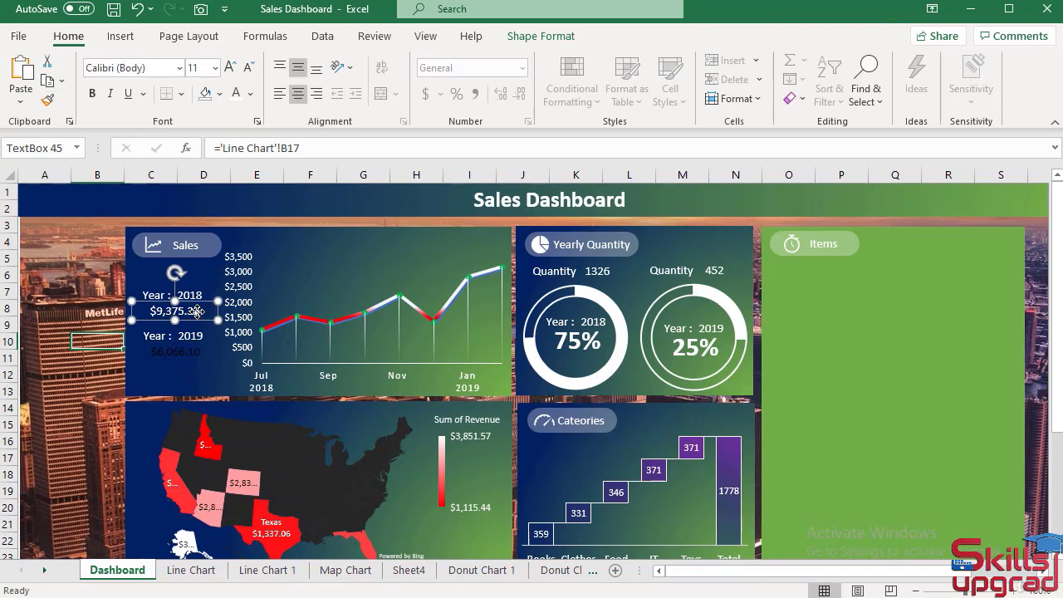
pyautogui.click(48, 99)
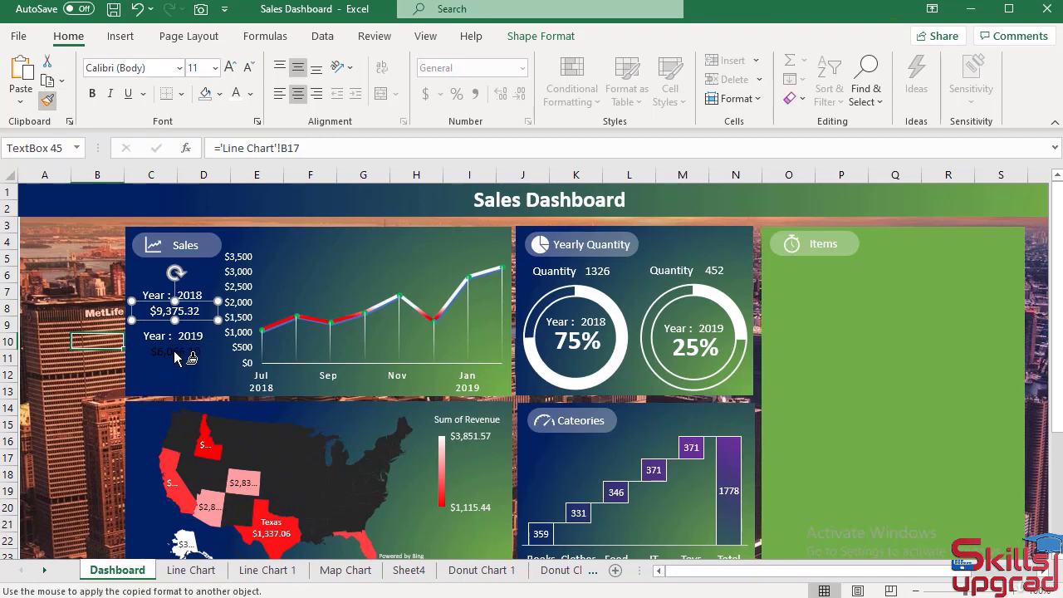
pyautogui.click(175, 353)
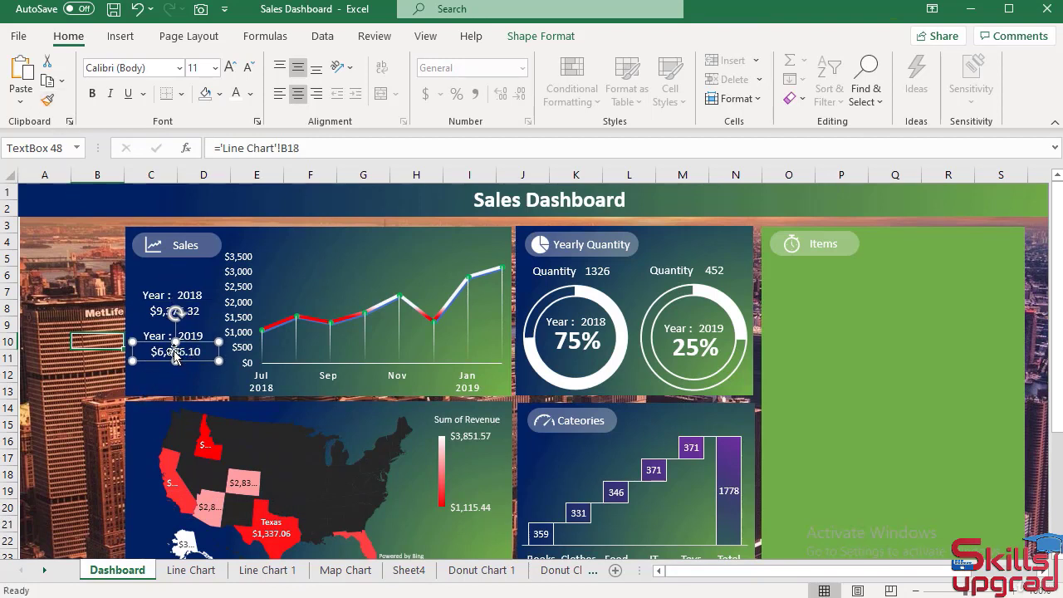
pyautogui.click(79, 368)
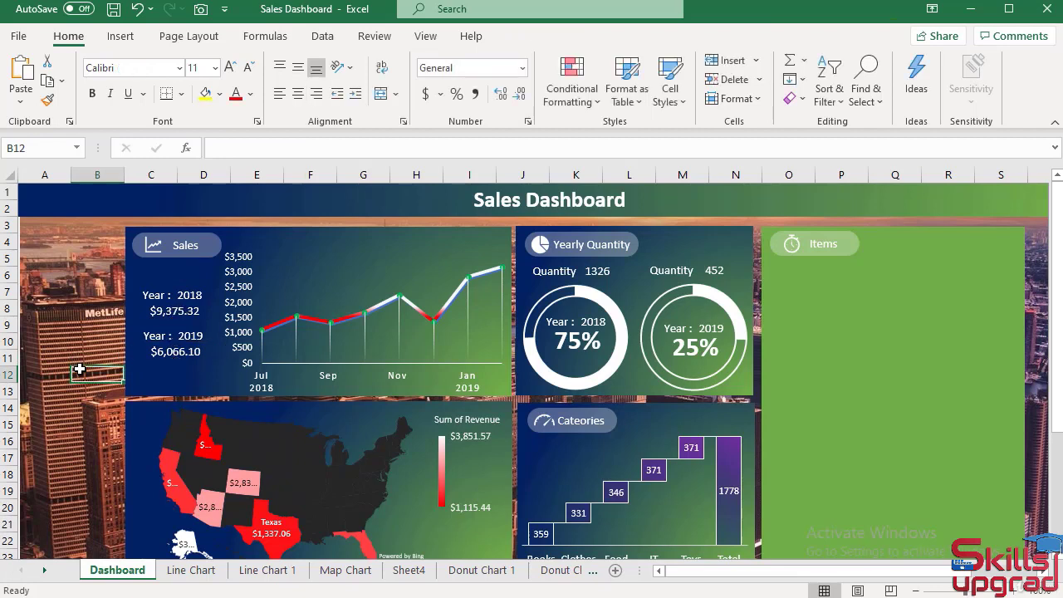
# Delete the colon after Year in both the 2018 and 2019 labels of the Sales panel.
pyautogui.click(165, 297)
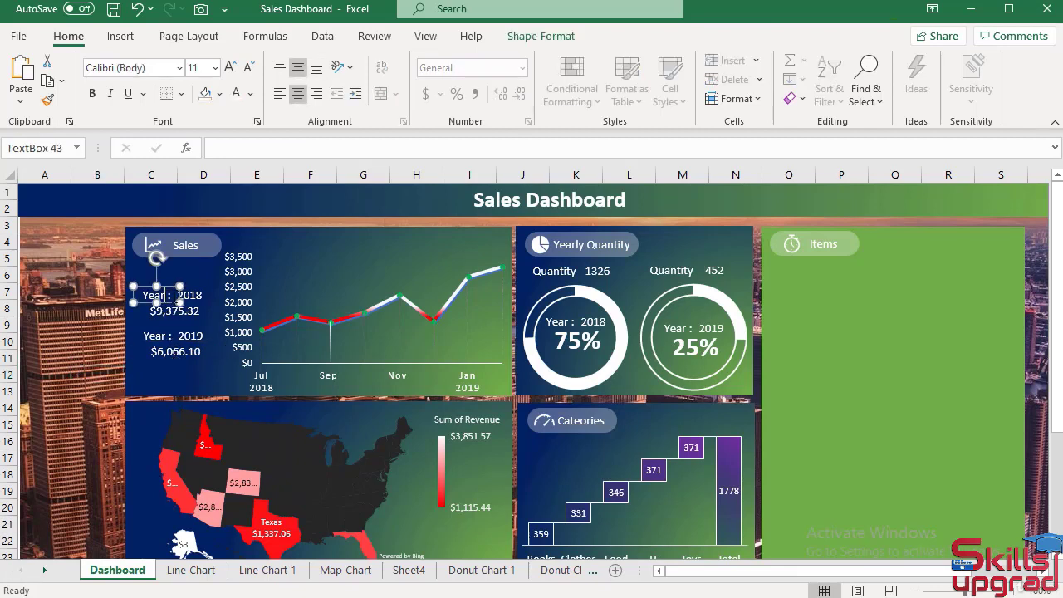
pyautogui.click(190, 296)
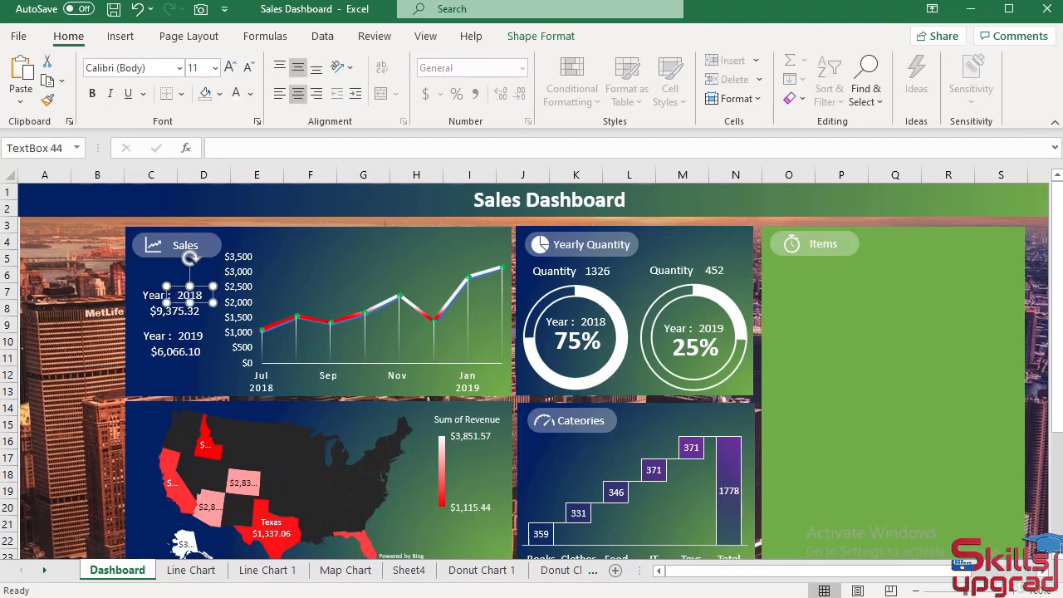
pyautogui.click(150, 295)
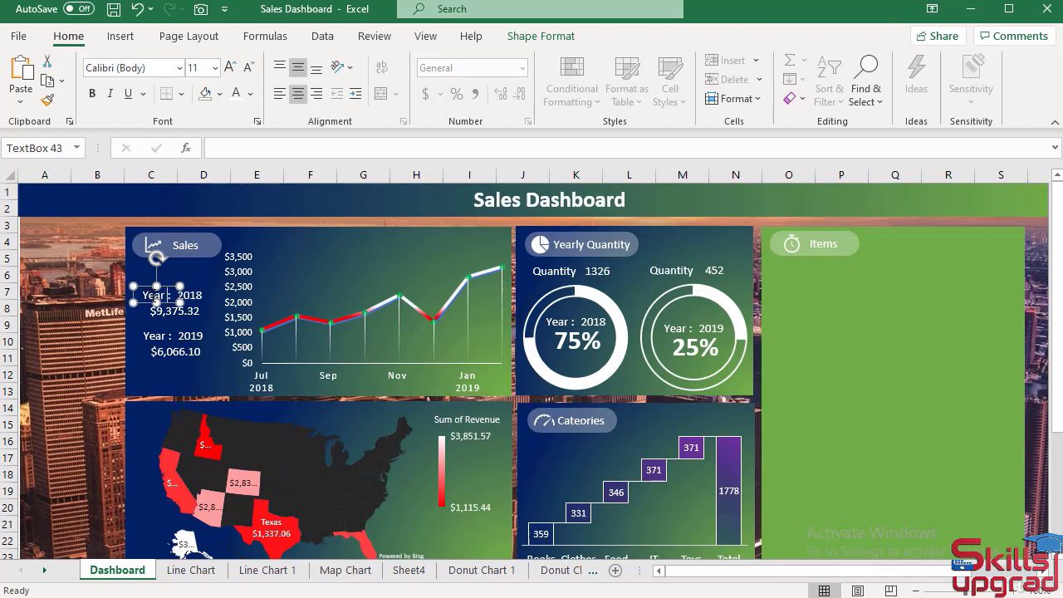
pyautogui.press('BackSpace')
pyautogui.click(169, 336)
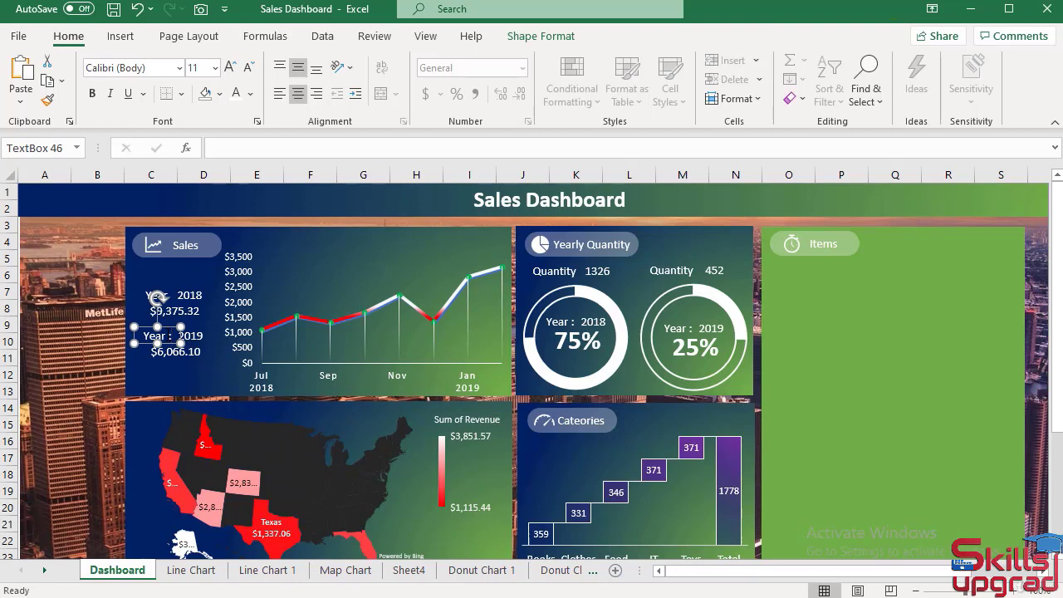
pyautogui.press('BackSpace')
pyautogui.click(94, 336)
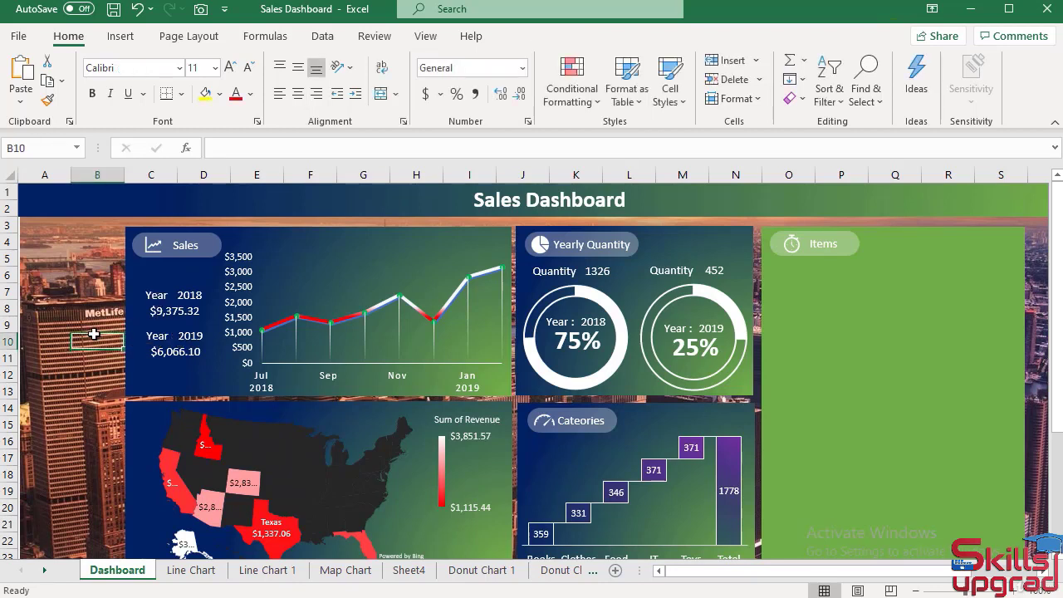
# Move both Year text boxes in the Sales panel together slightly right, closer to their year numbers.
pyautogui.click(166, 294)
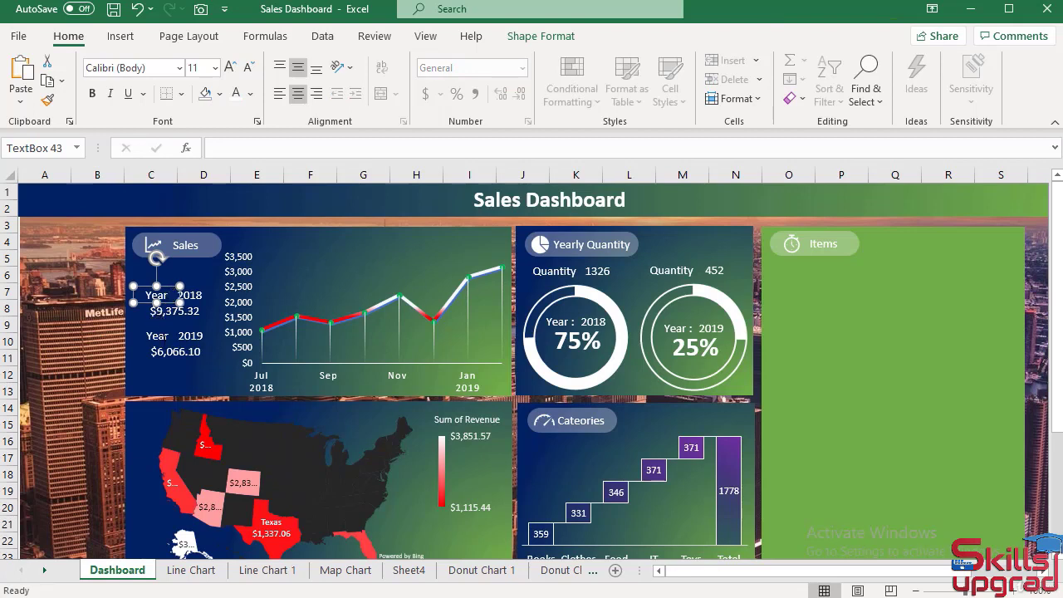
pyautogui.keyDown('ctrl'); pyautogui.click(163, 335); pyautogui.keyUp('ctrl')
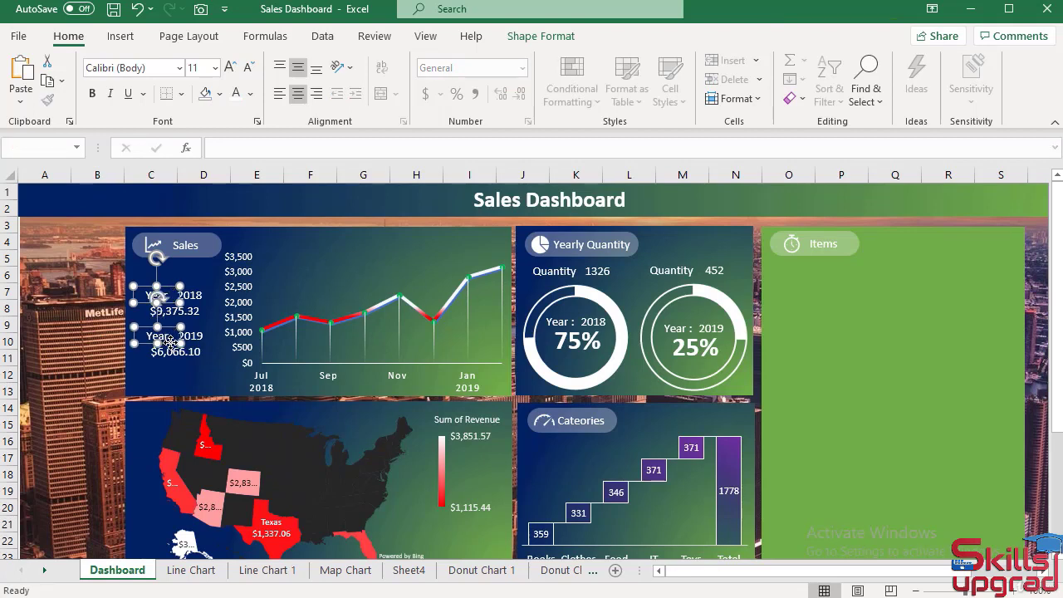
pyautogui.press('Escape')
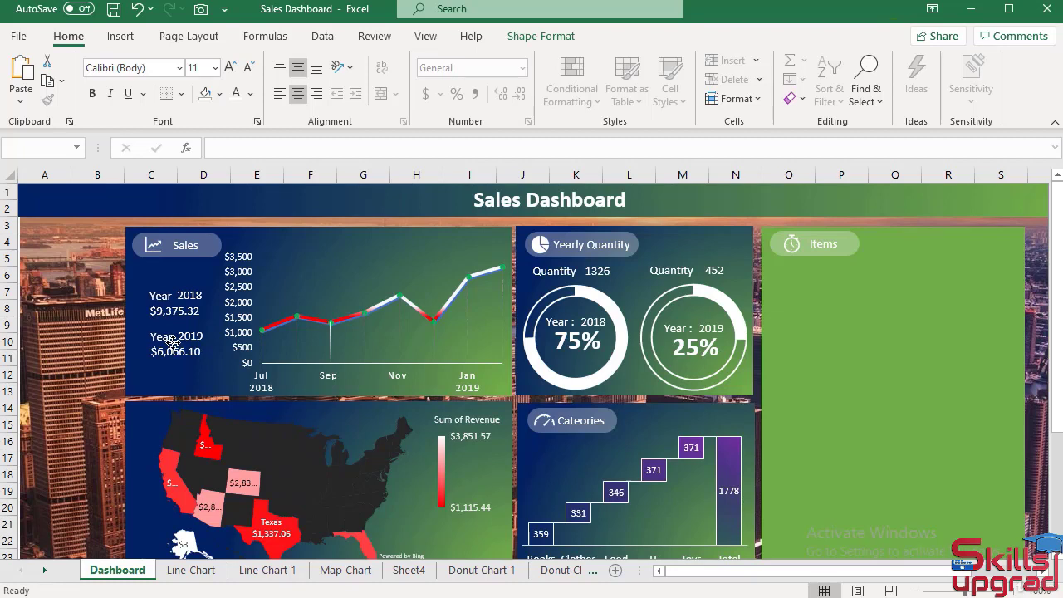
pyautogui.click(101, 375)
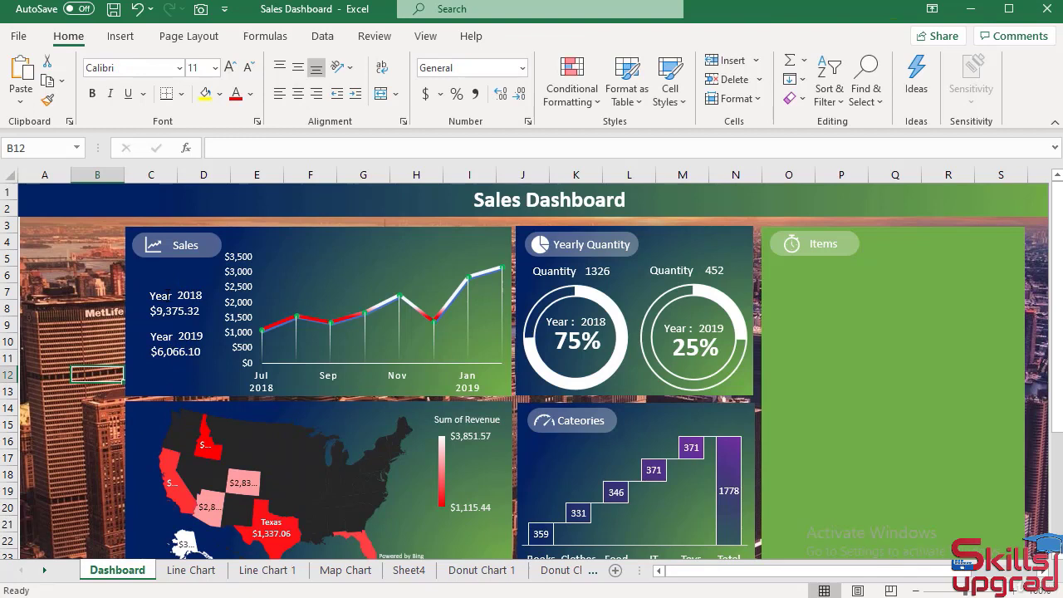
# Align the tops of the Year and 2018 text boxes in the Sales panel.
pyautogui.click(170, 290)
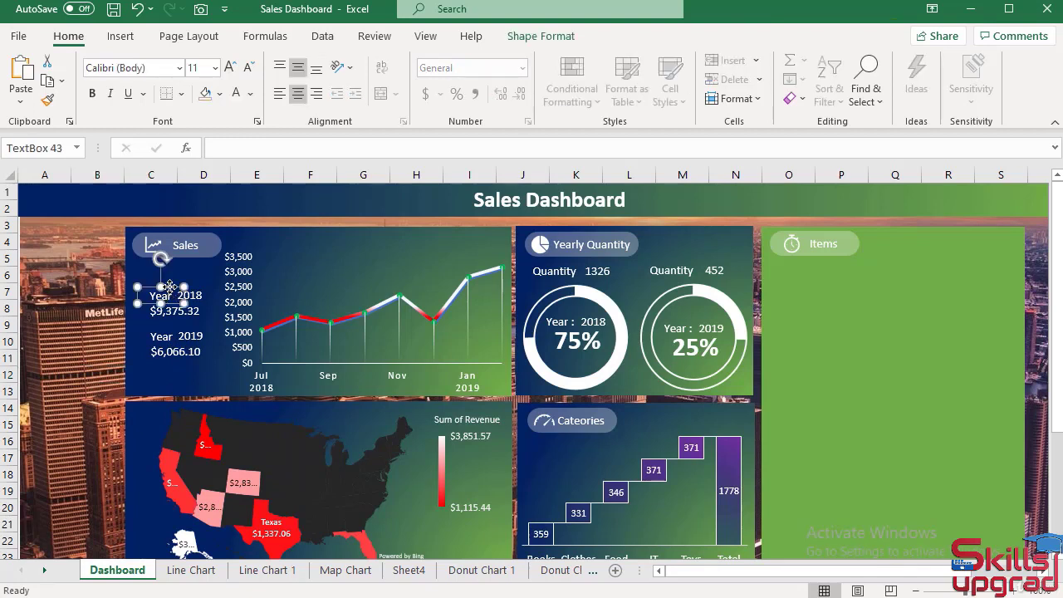
pyautogui.keyDown('shift'); pyautogui.click(195, 291); pyautogui.keyUp('shift')
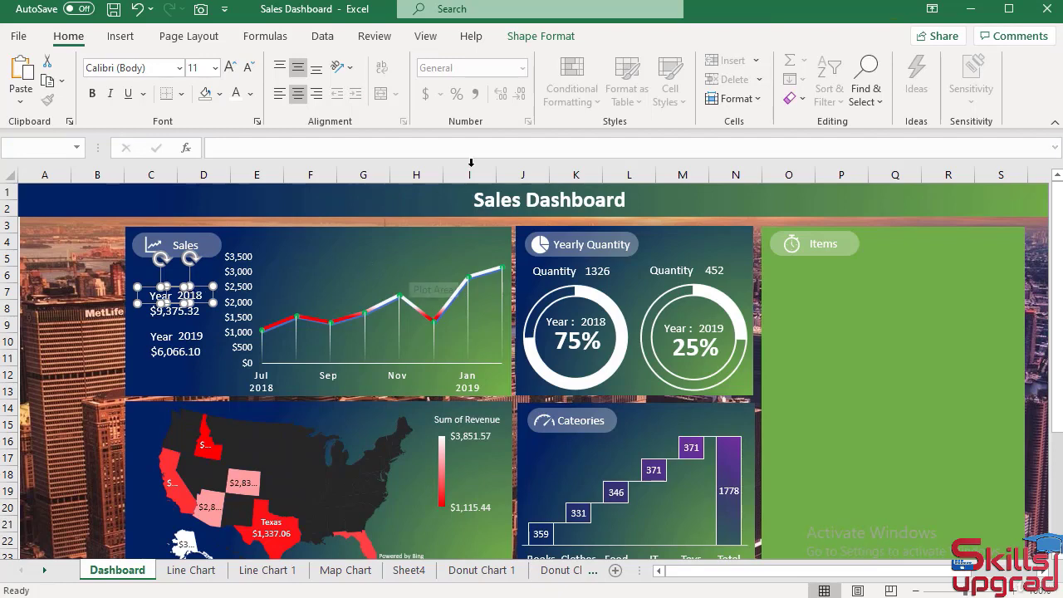
pyautogui.click(536, 36)
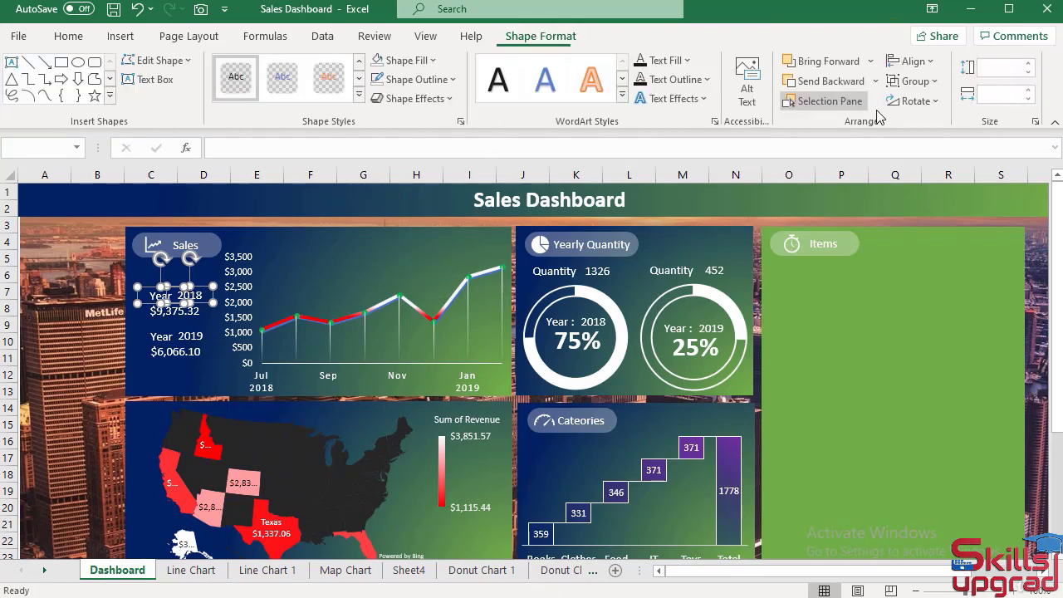
pyautogui.click(911, 62)
pyautogui.click(955, 155)
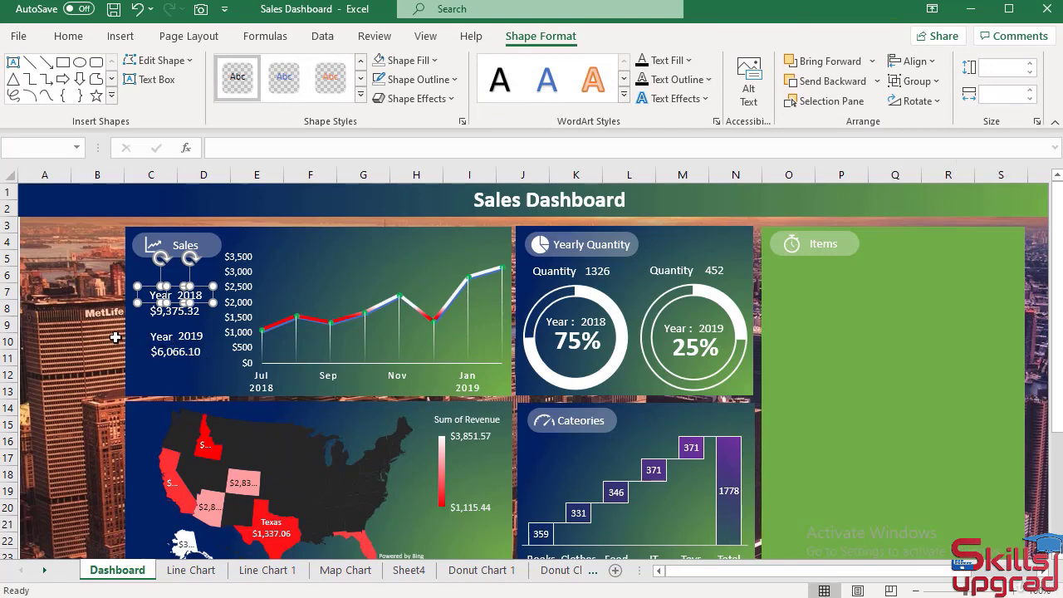
pyautogui.click(107, 335)
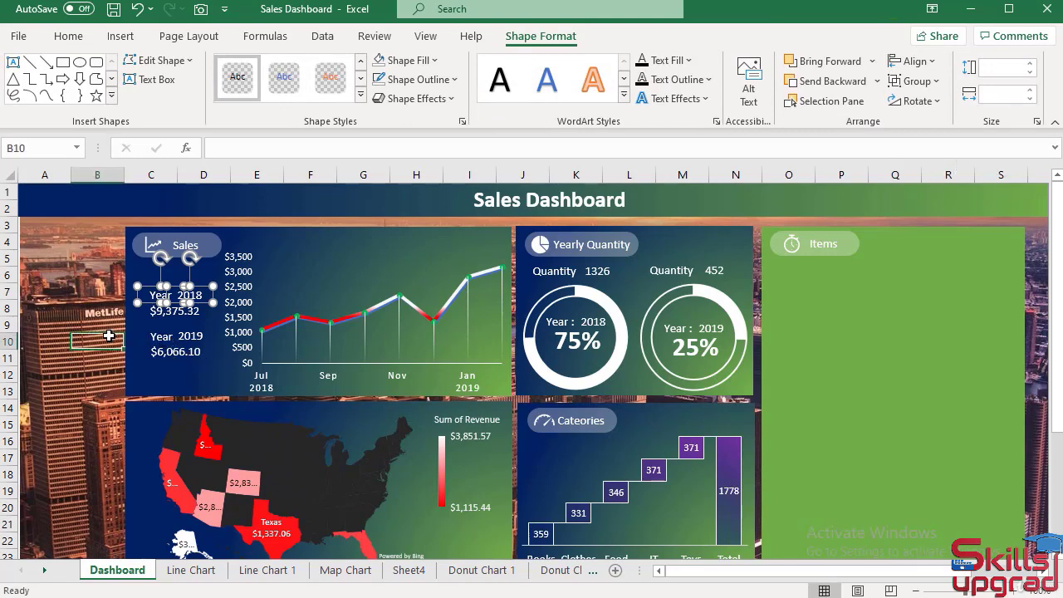
# Try moving the Sales panel's 2018 text box slightly closer to its Year label, and undo the move.
pyautogui.click(166, 293)
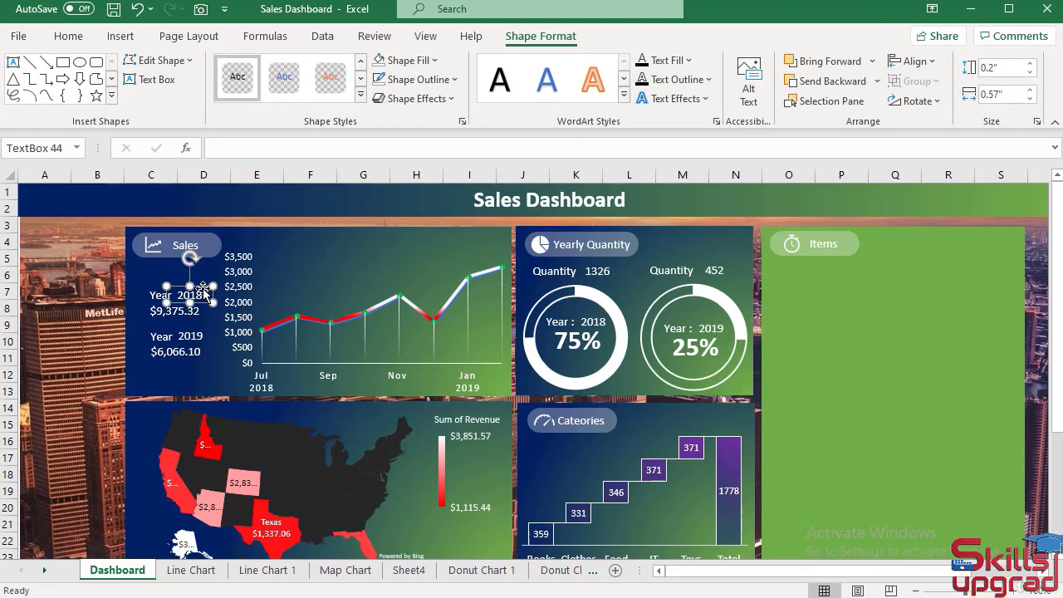
pyautogui.moveTo(204, 289); pyautogui.dragTo(200, 289)
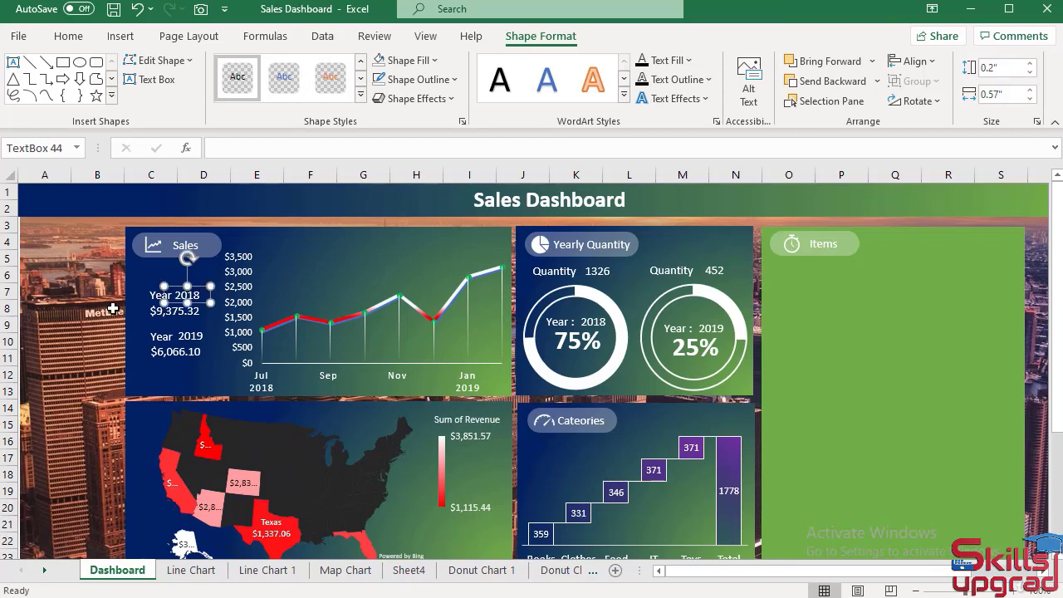
pyautogui.click(97, 424)
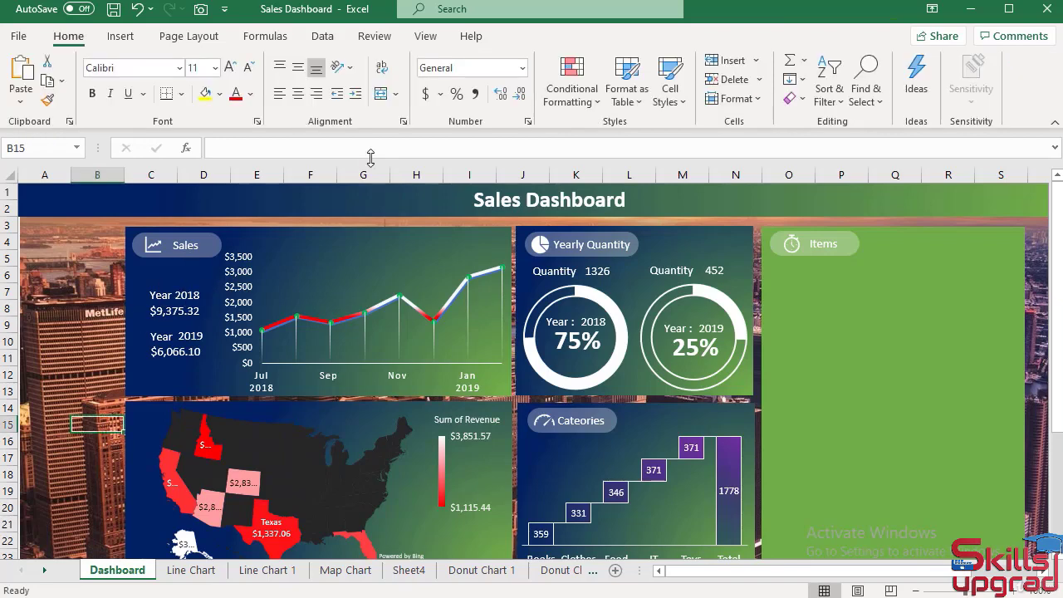
pyautogui.click(137, 10)
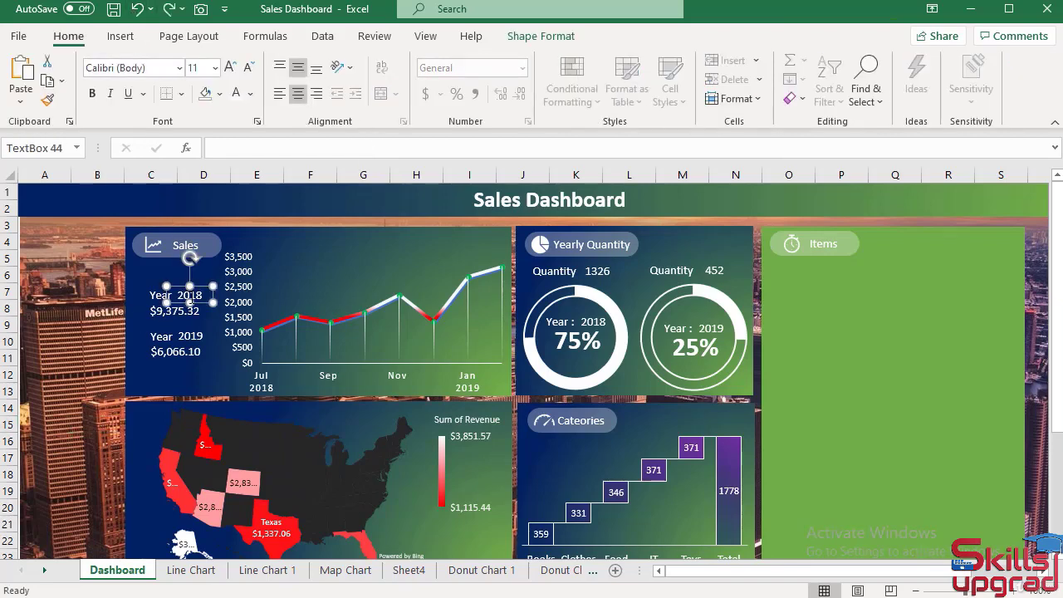
pyautogui.click(98, 291)
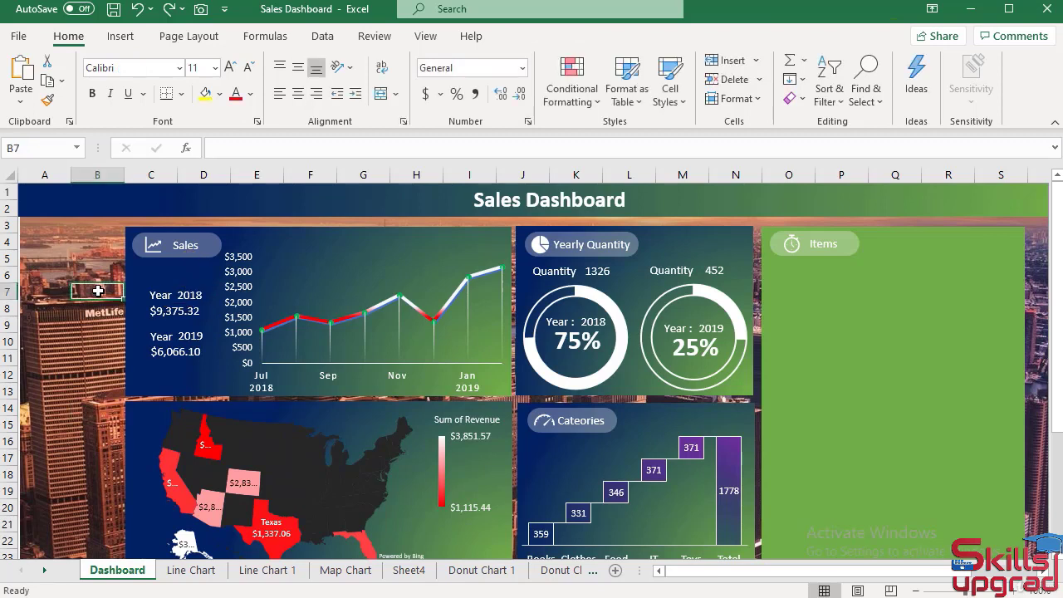
# Align the tops of the Year and 2019 text boxes in the Sales panel.
pyautogui.click(171, 332)
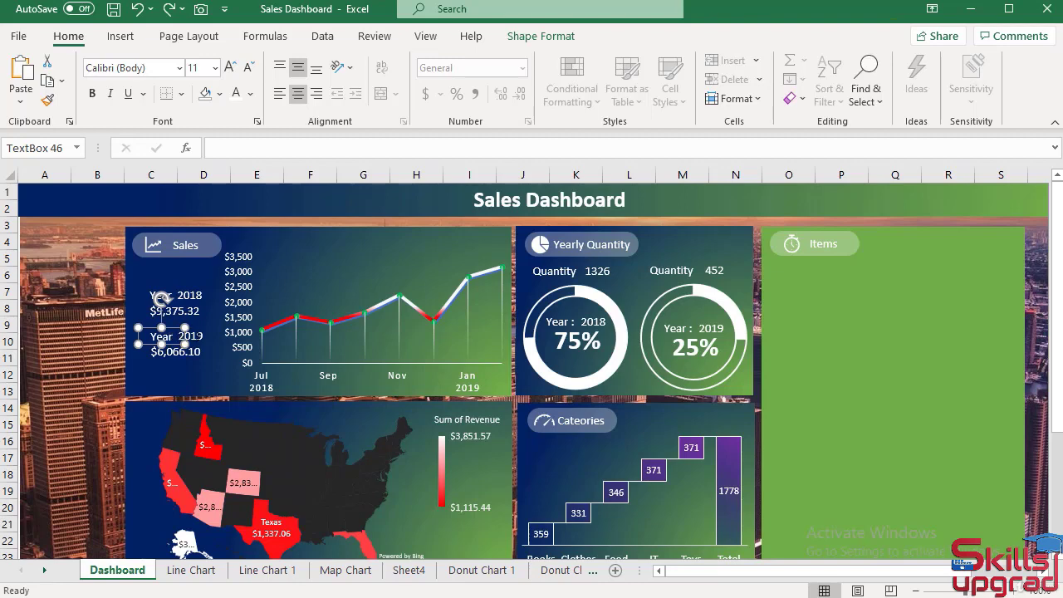
pyautogui.keyDown('shift'); pyautogui.click(162, 297); pyautogui.keyUp('shift')
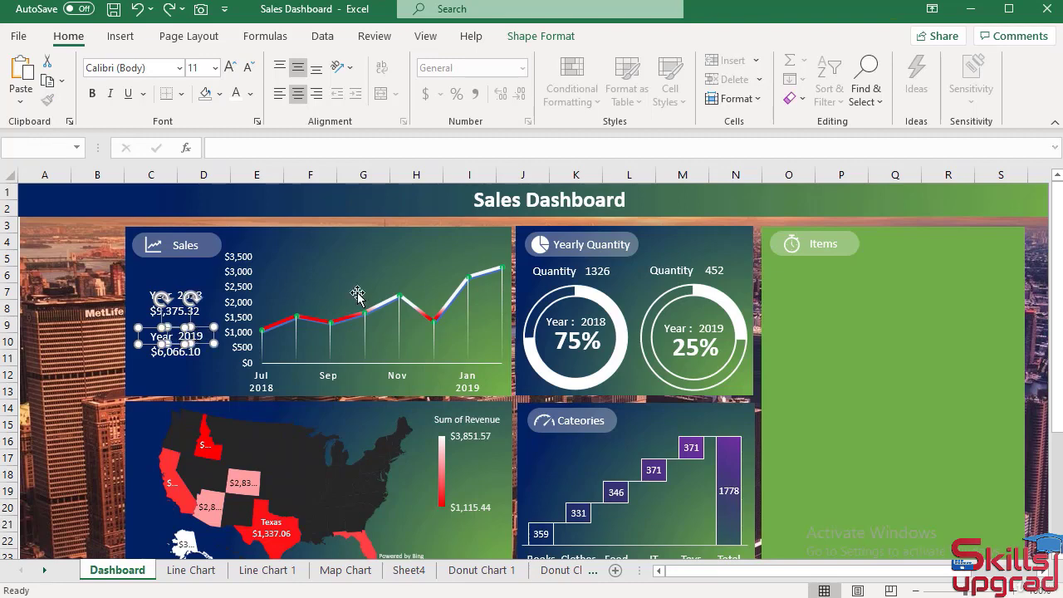
pyautogui.click(558, 38)
pyautogui.click(913, 61)
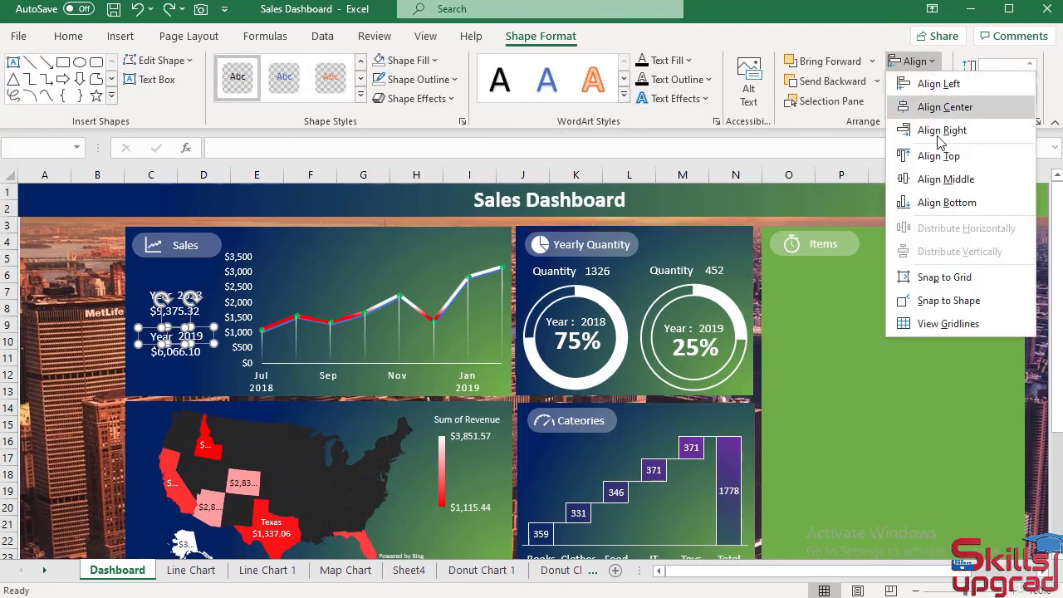
pyautogui.click(937, 156)
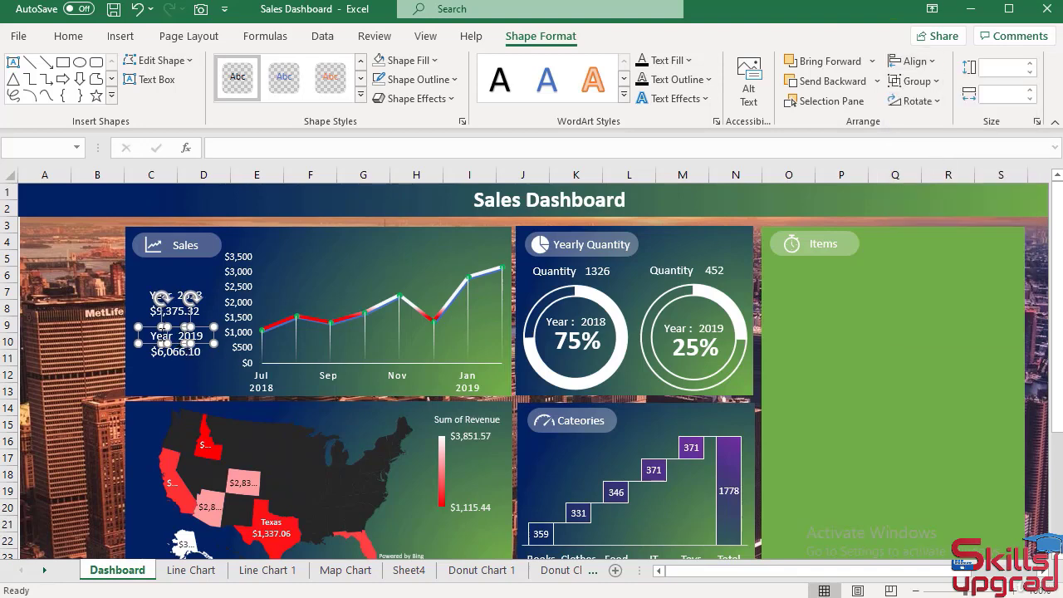
pyautogui.click(99, 323)
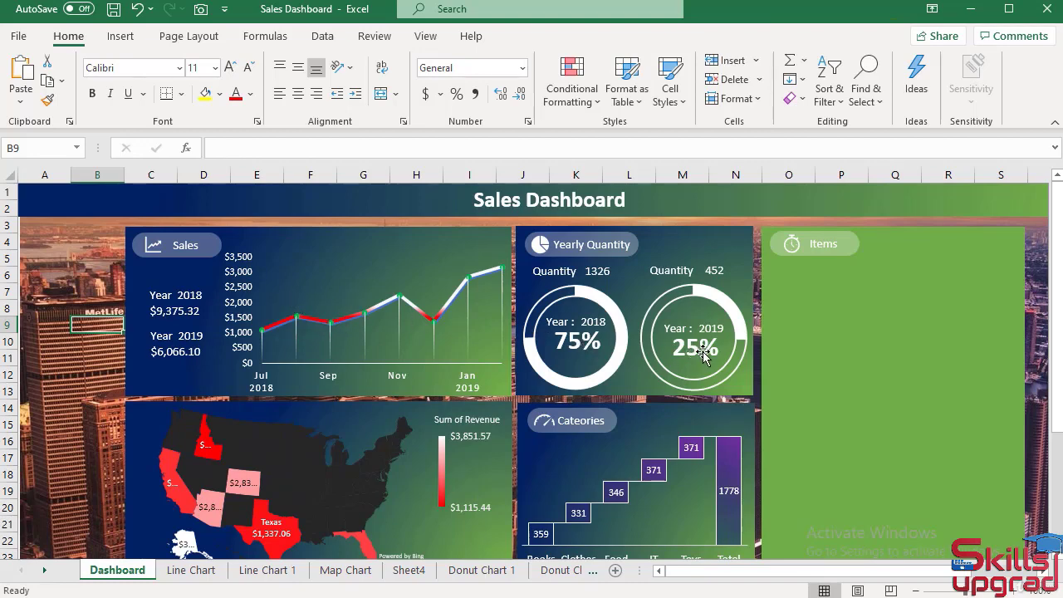
pyautogui.scroll(-1, 840, 397)
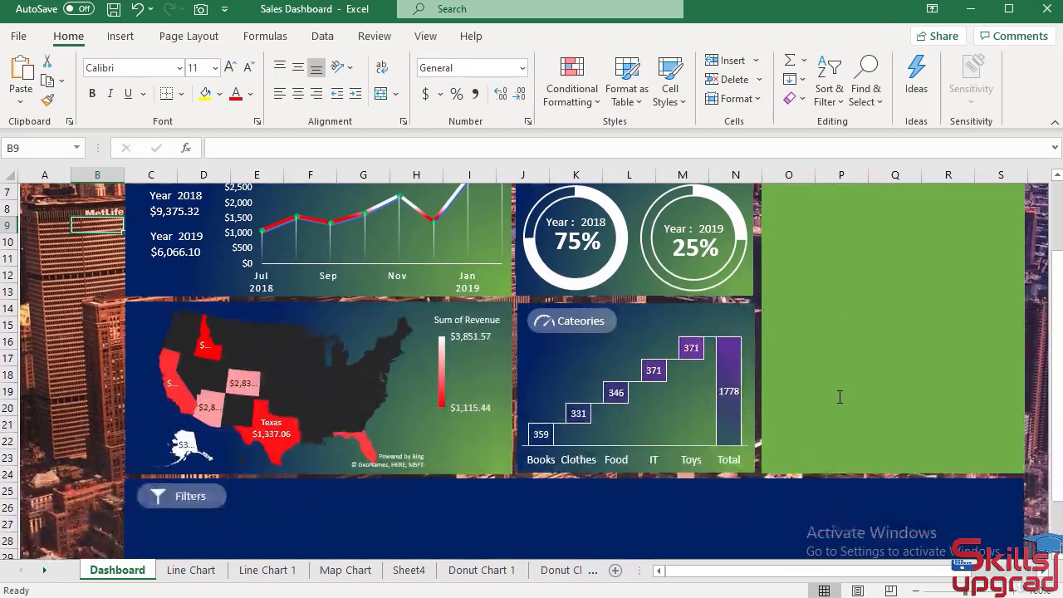
pyautogui.scroll(1, 844, 266)
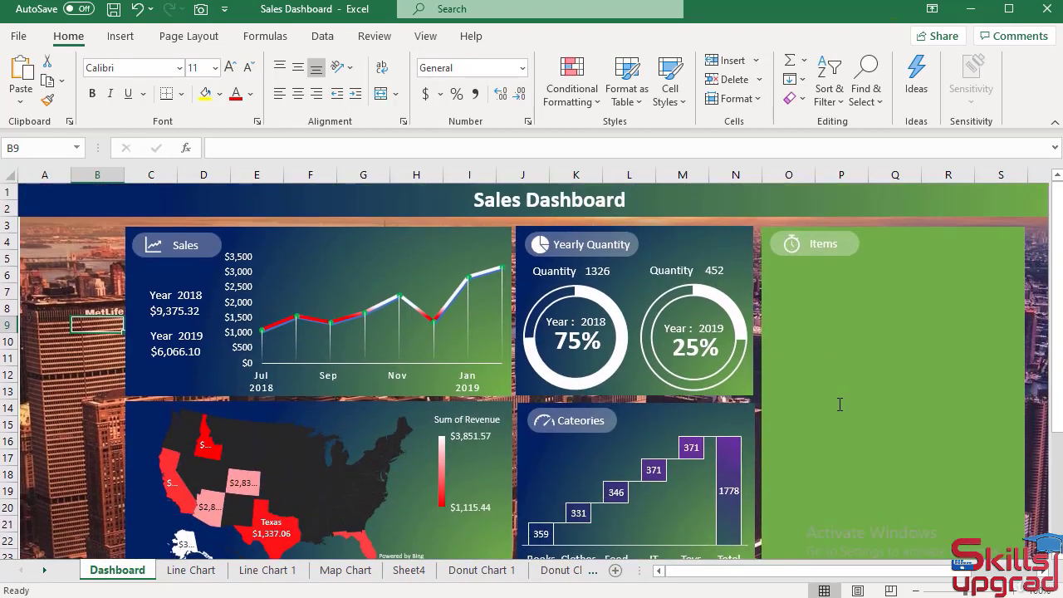